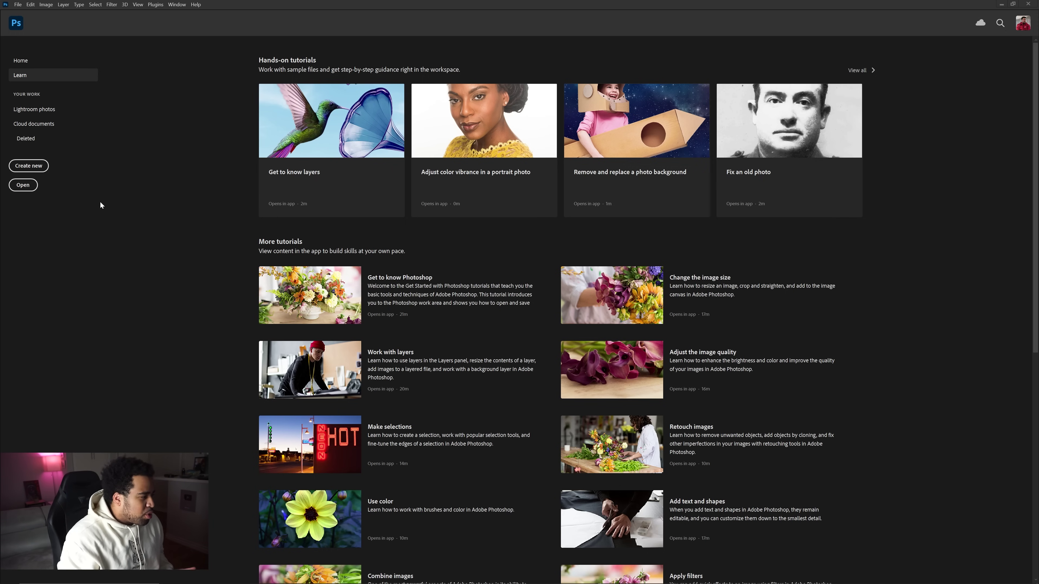
Create a blank 1920 × 1080 px RGB document at 300 pixels/inch and hide the character settings
click(34, 169)
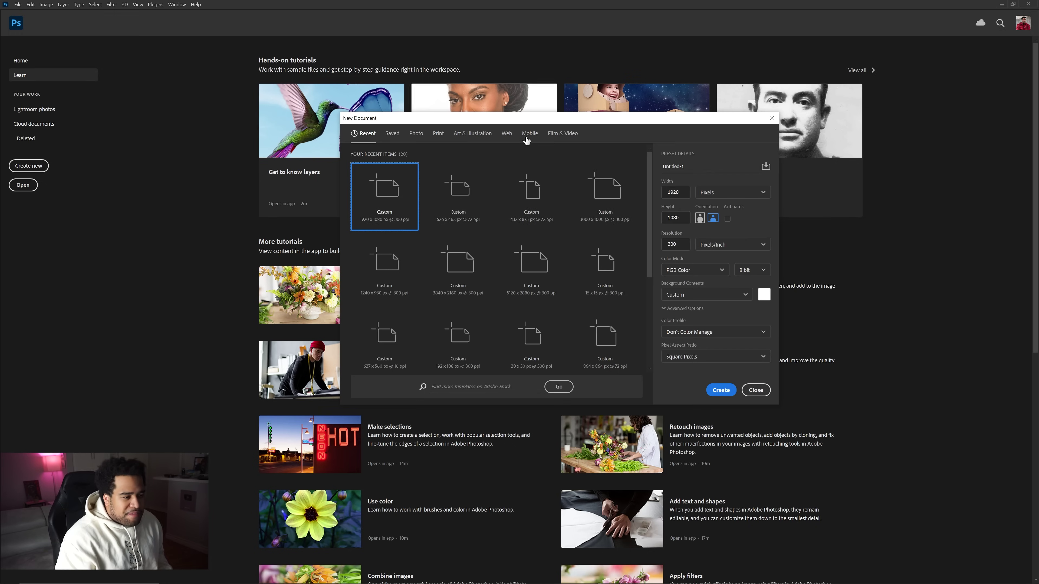
key(Tab)
key(Tab)
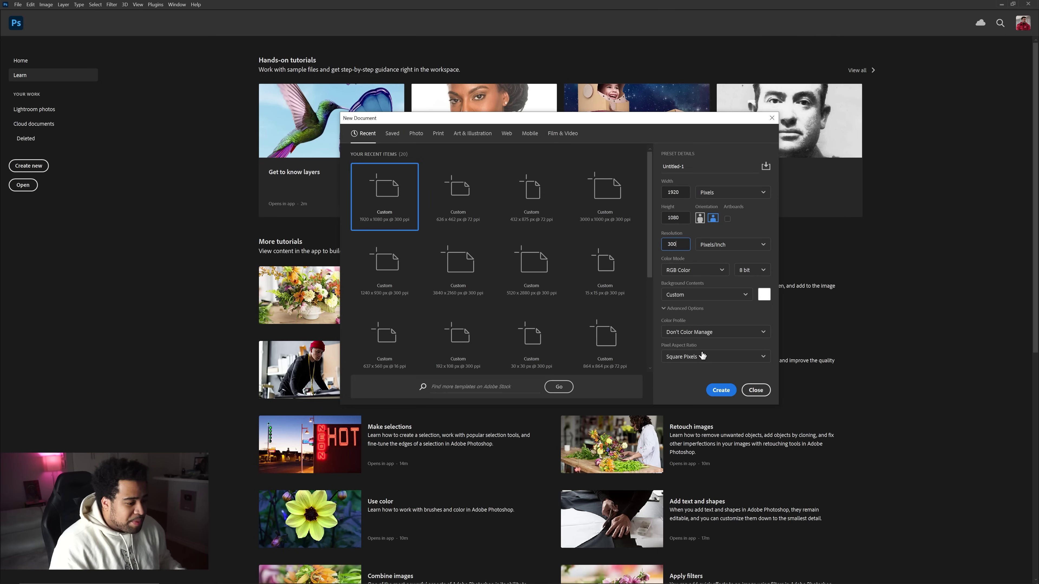
click(722, 391)
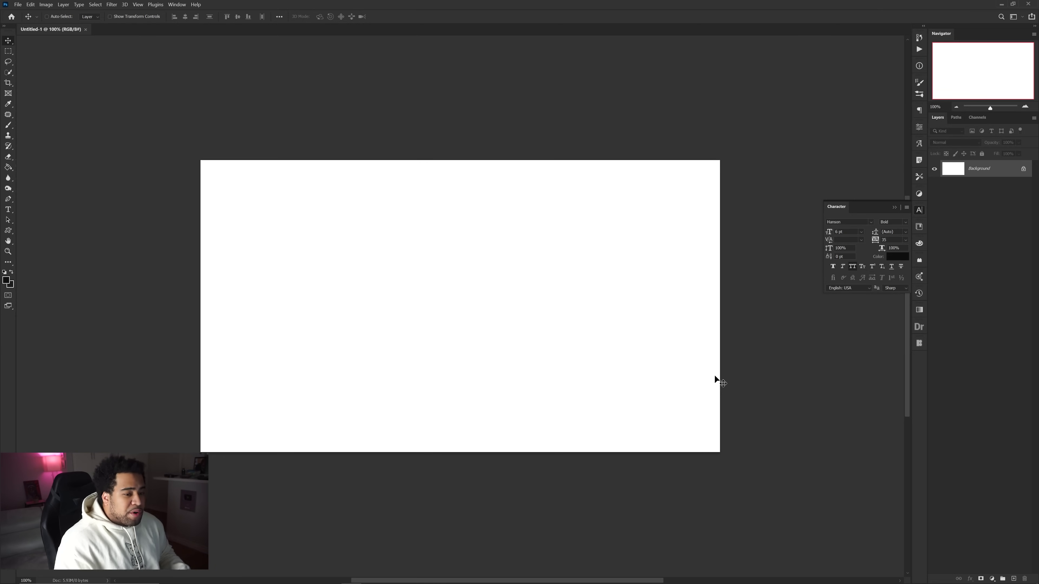
click(916, 208)
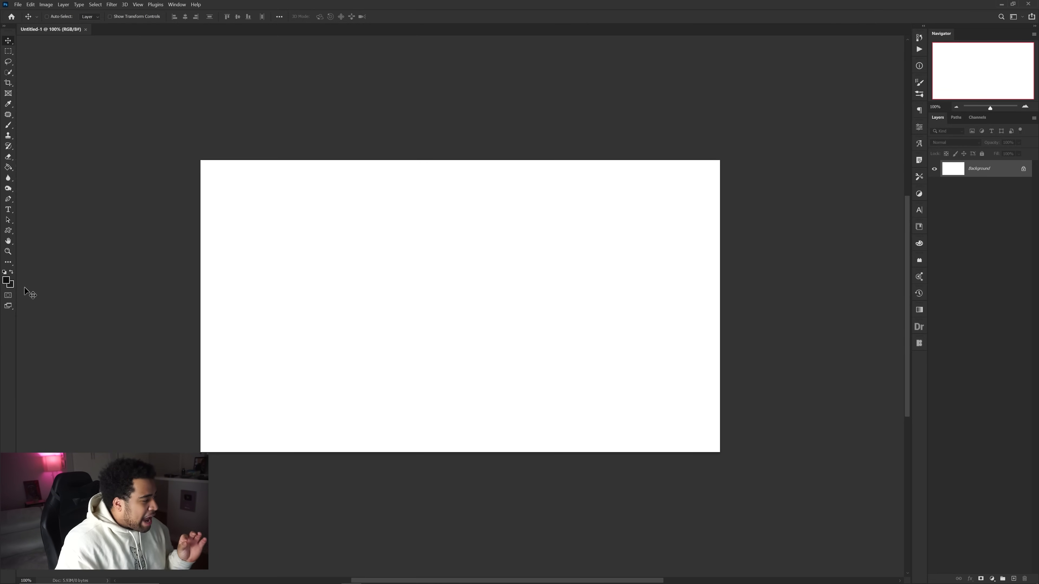
Set the foreground colour to the near-black 0e0f0f and fill the Background layer with it
click(7, 282)
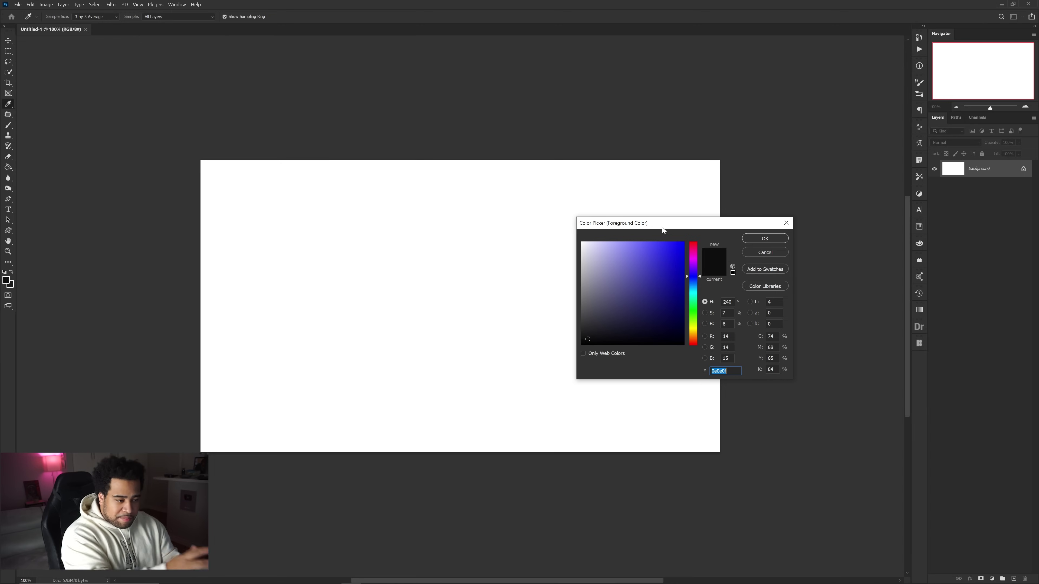
drag(693, 259, 696, 320)
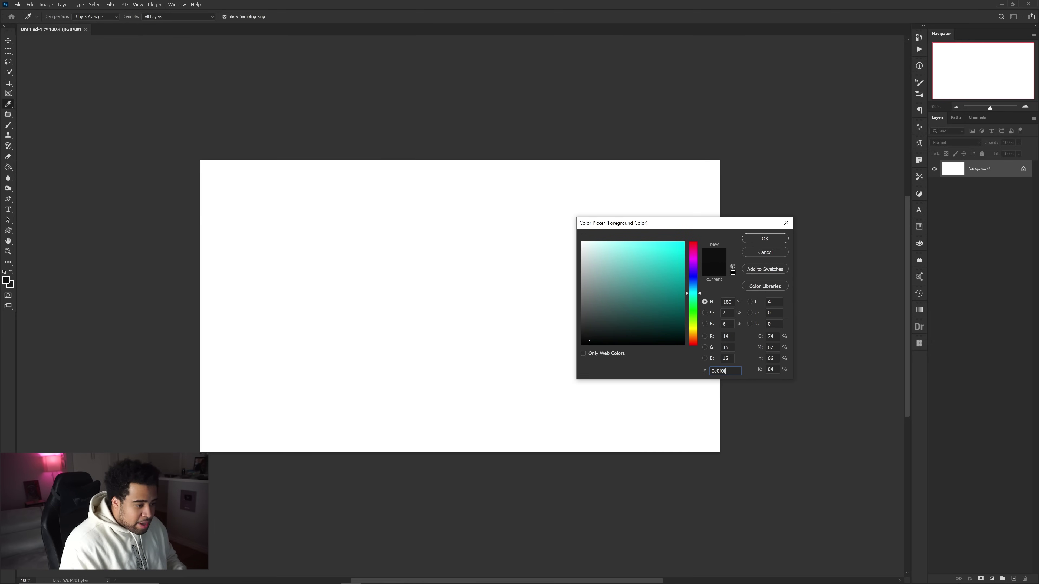
click(765, 238)
key(v)
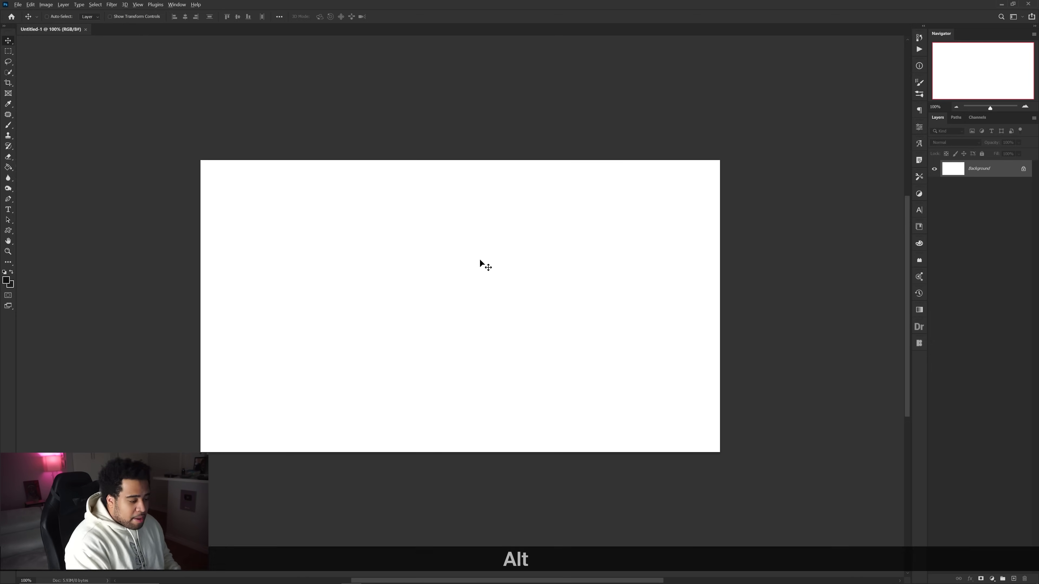
key(alt+BackSpace)
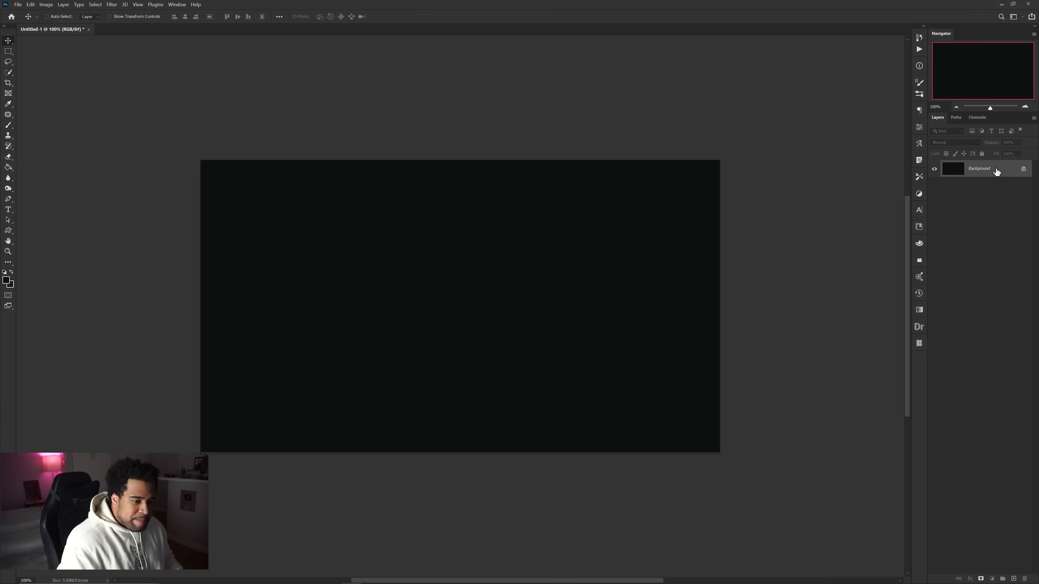
Duplicate the Background layer and raise the copy's lightness to +19 with Hue/Saturation
key(ctrl+j)
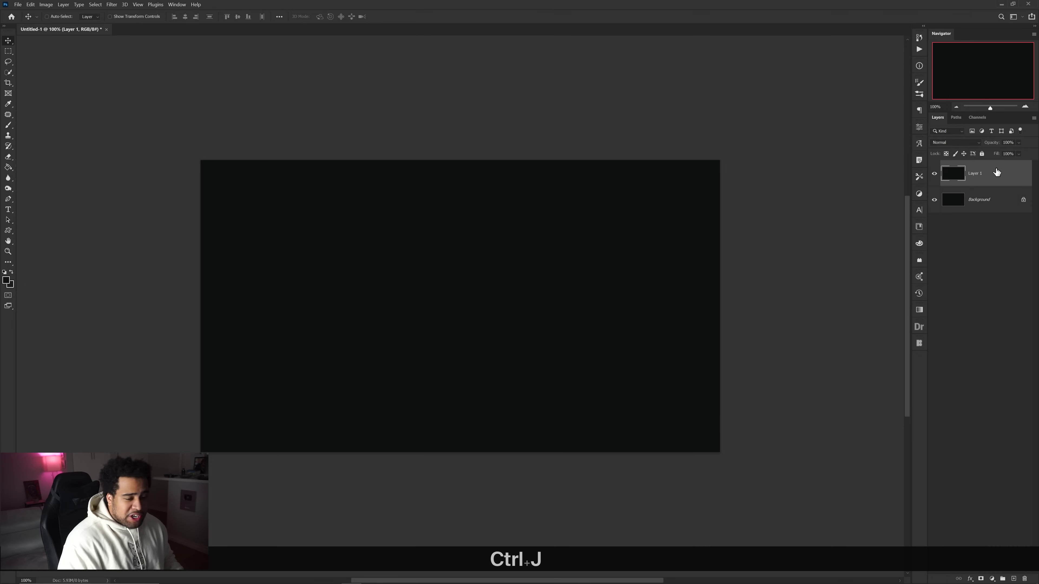
key(ctrl+u)
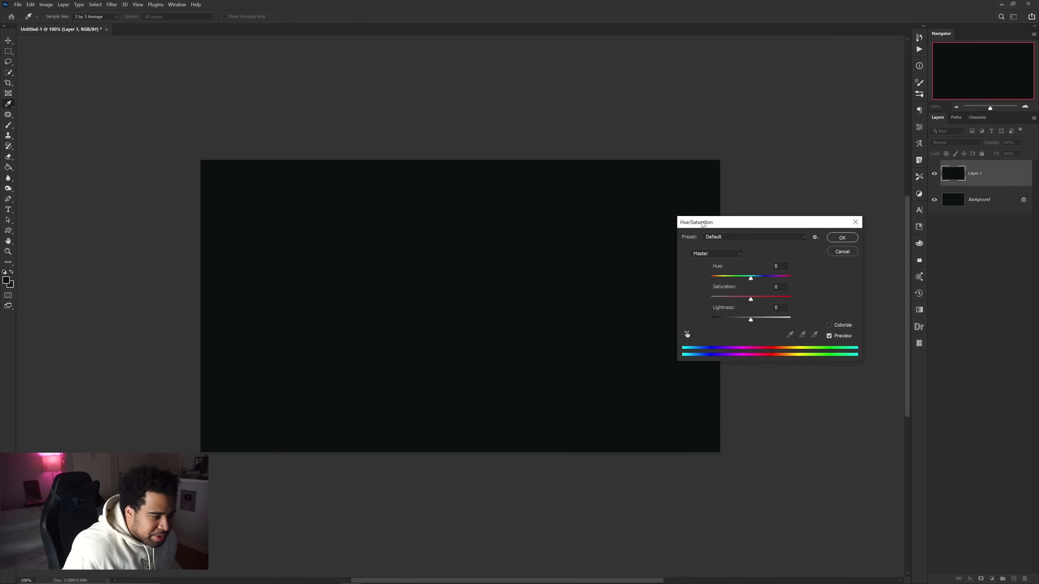
drag(750, 320, 758, 319)
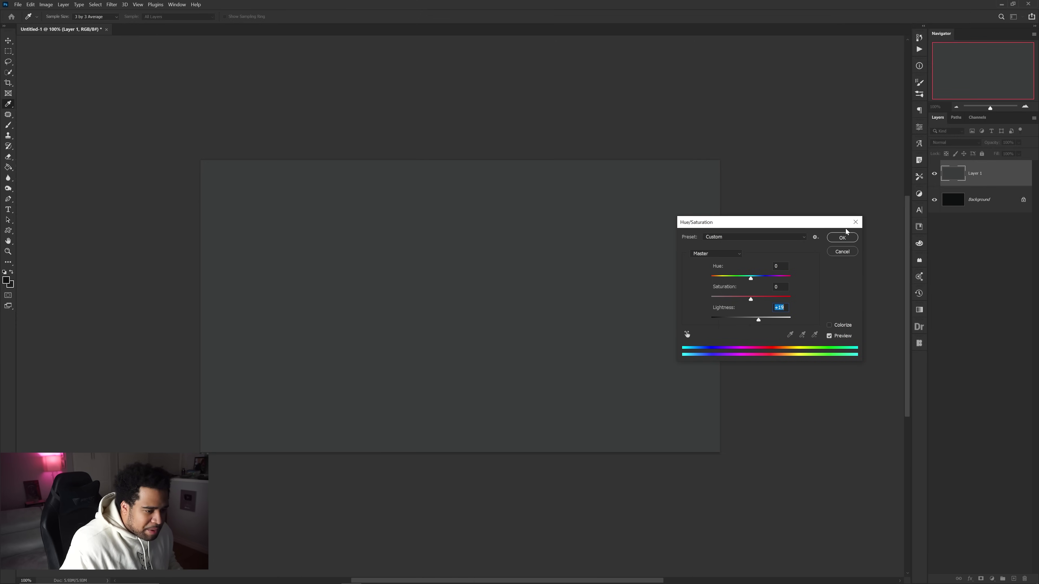
click(843, 238)
key(v)
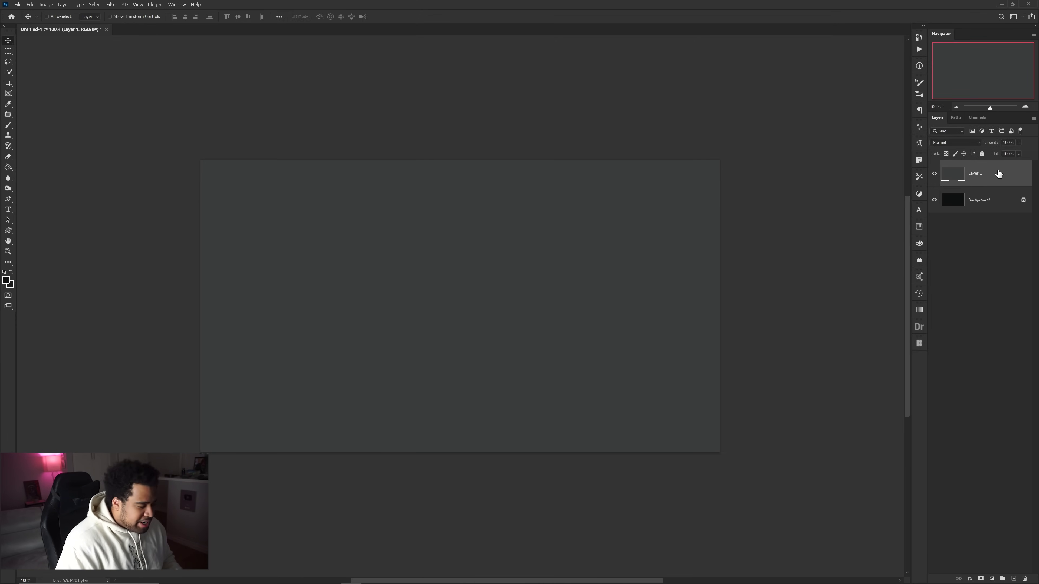
Scale the lighter layer down about its centre with Free Transform, leaving a dark border all around
key(ctrl)
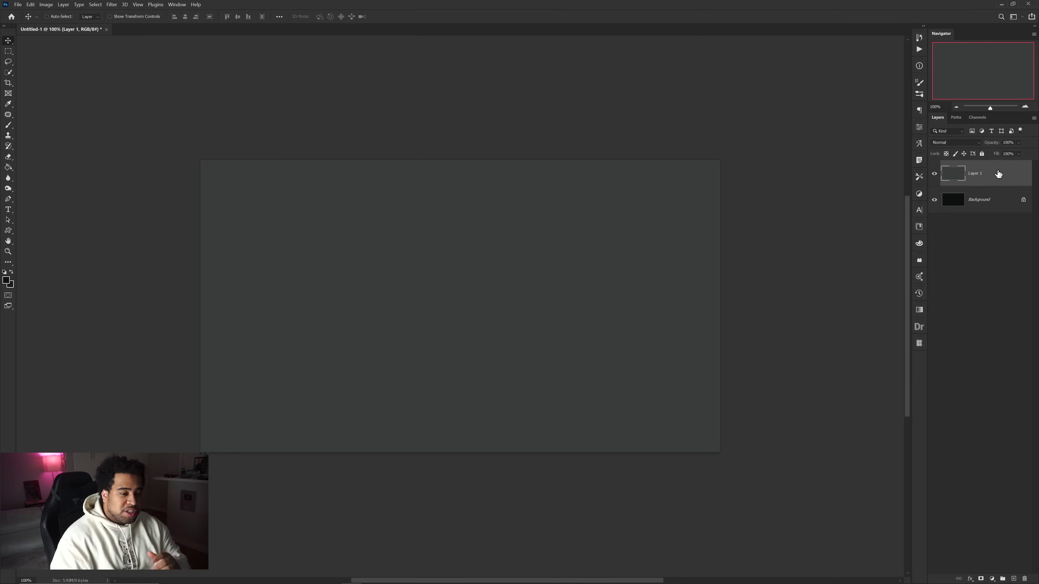
key(ctrl+t)
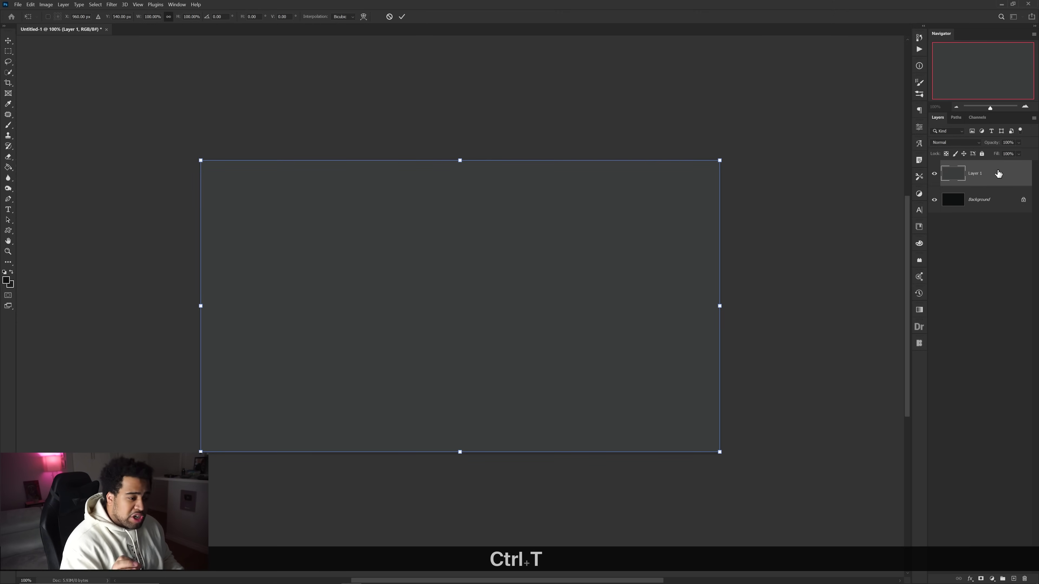
key(alt)
drag(720, 306, 642, 303)
key(Return)
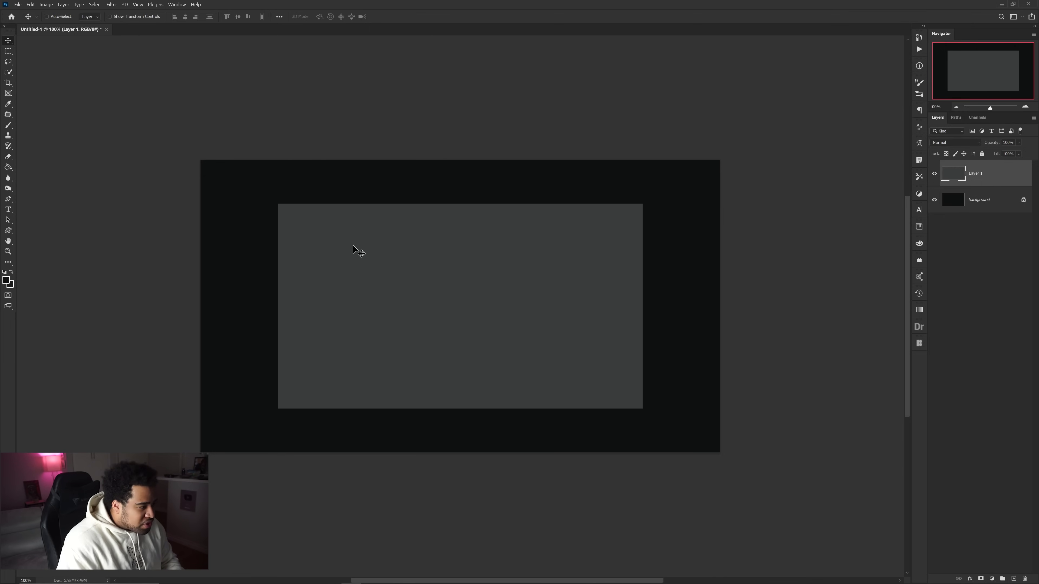
Add the text "stream" just above the upper-left corner of the grey rectangle
key(t)
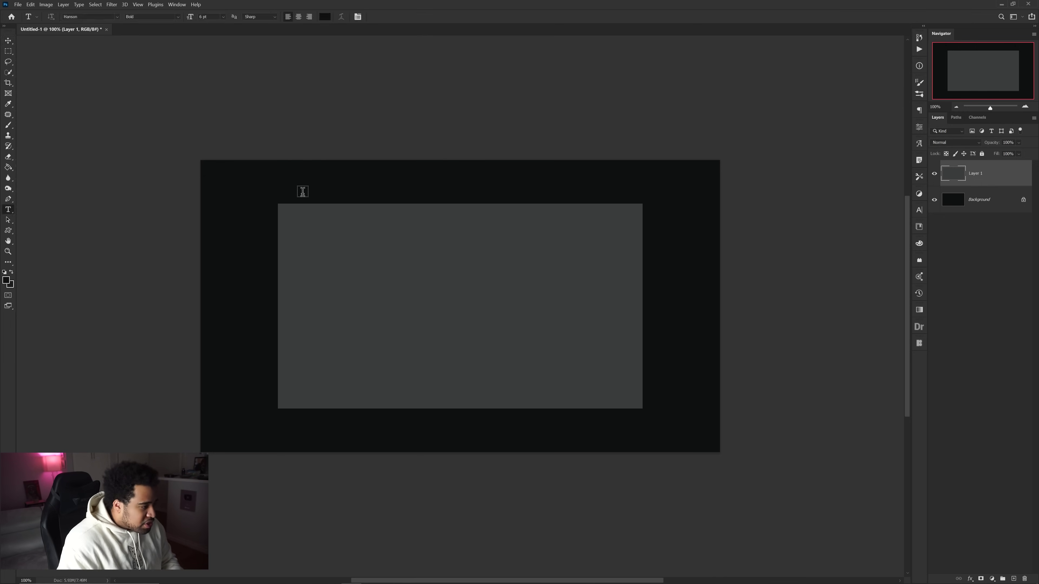
click(283, 191)
text(stream)
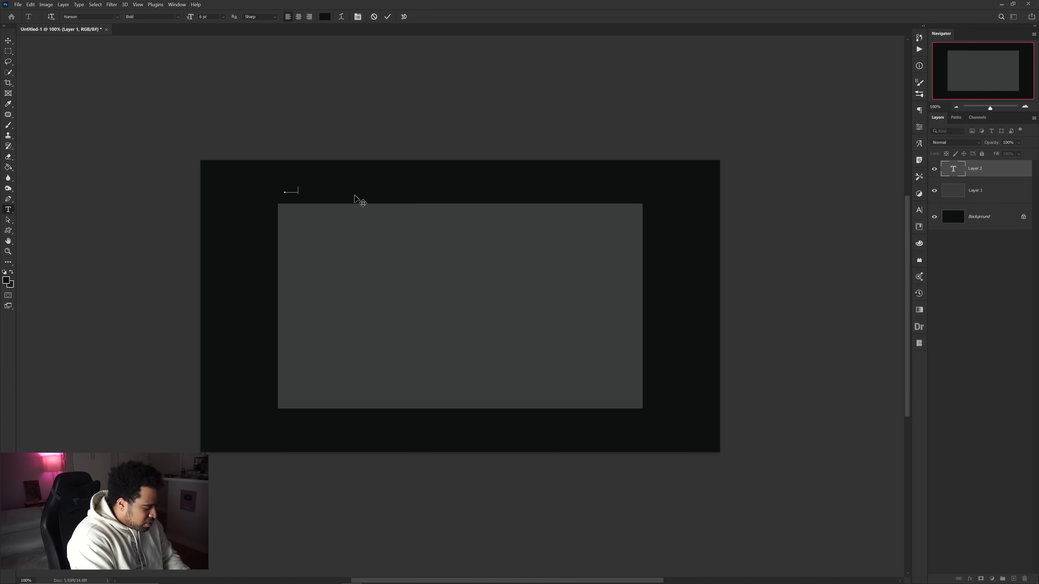
key(ctrl+Return)
key(v)
Duplicate the "stream" text directly below the original and change the copy to "intermission"
drag(314, 185, 313, 190)
key(t)
click(313, 190)
key(ctrl+a)
text(intermission)
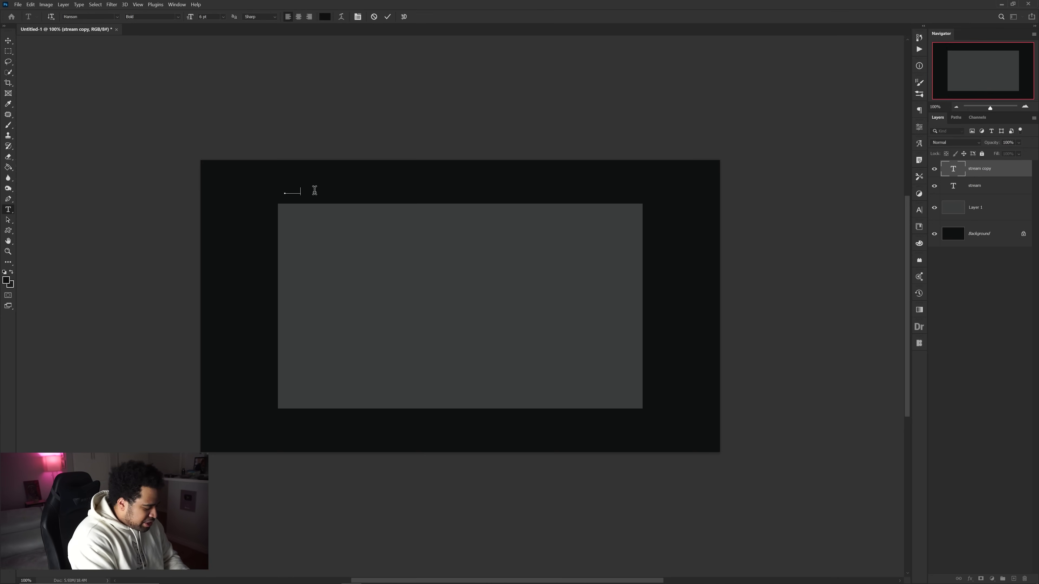
key(ctrl+Return)
key(v)
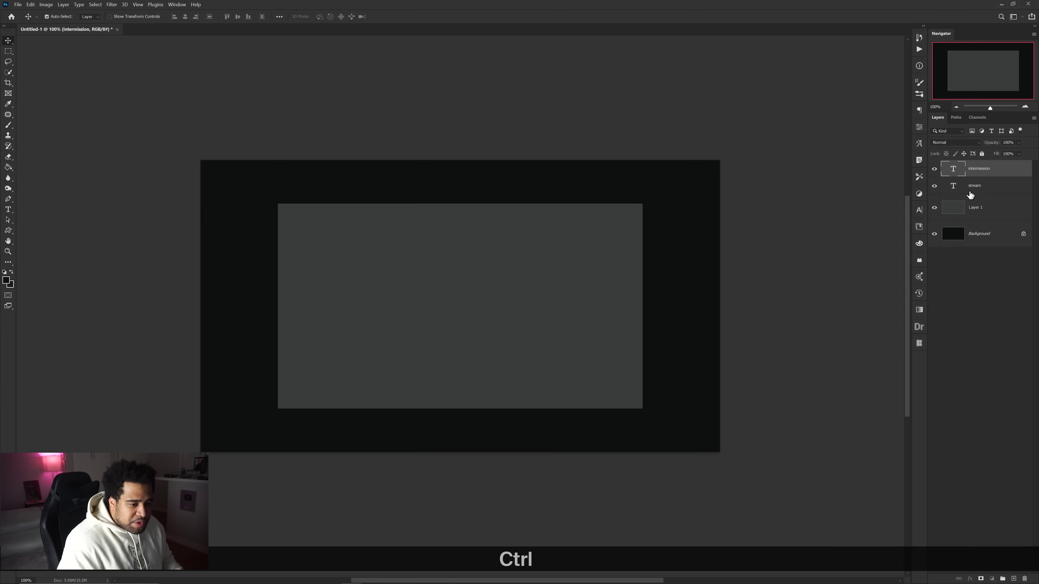
Set the colour of both the "stream" and "intermission" text layers to ffffff
ctrl+click(975, 186)
click(919, 210)
click(898, 256)
text(ffffff)
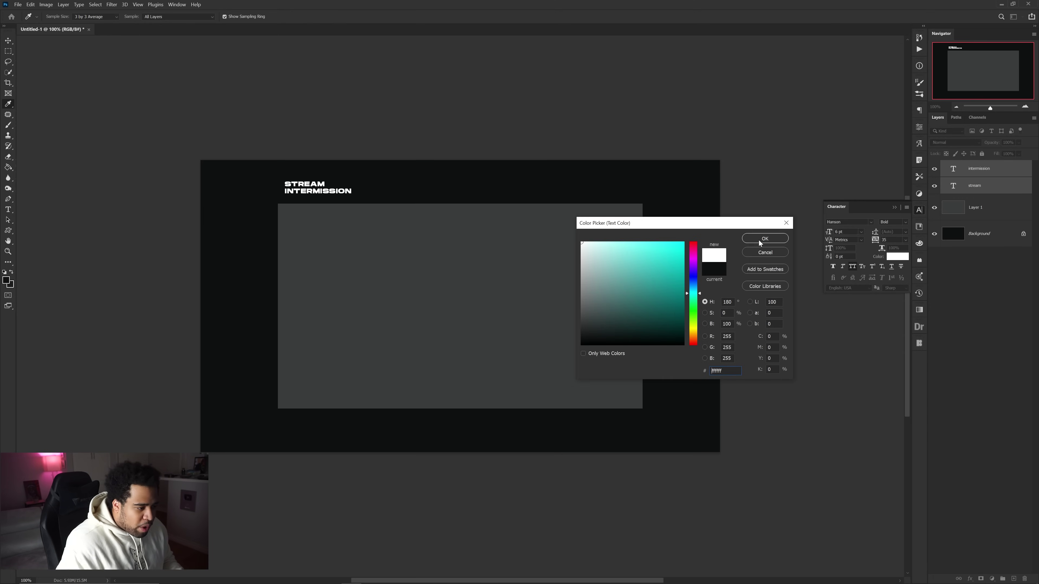
key(Return)
Move the two title lines together so they align with the grey rectangle's left edge
scroll(327, 192, up, 2)
scroll(327, 192, up, 1)
mouse_move(446, 175)
mouse_down()
mouse_move(418, 189)
mouse_move(393, 242)
mouse_move(434, 193)
mouse_up()
ctrl+click(399, 210)
key(ctrl+z)
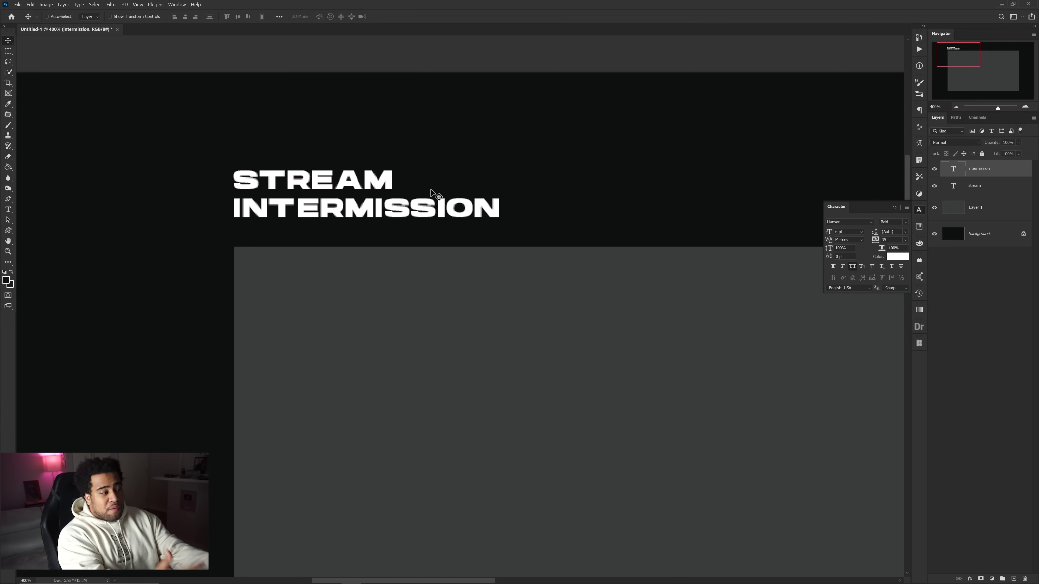
drag(414, 207, 437, 210)
key(ctrl+z)
key(ctrl+z)
key(ctrl+z)
key(ctrl+z)
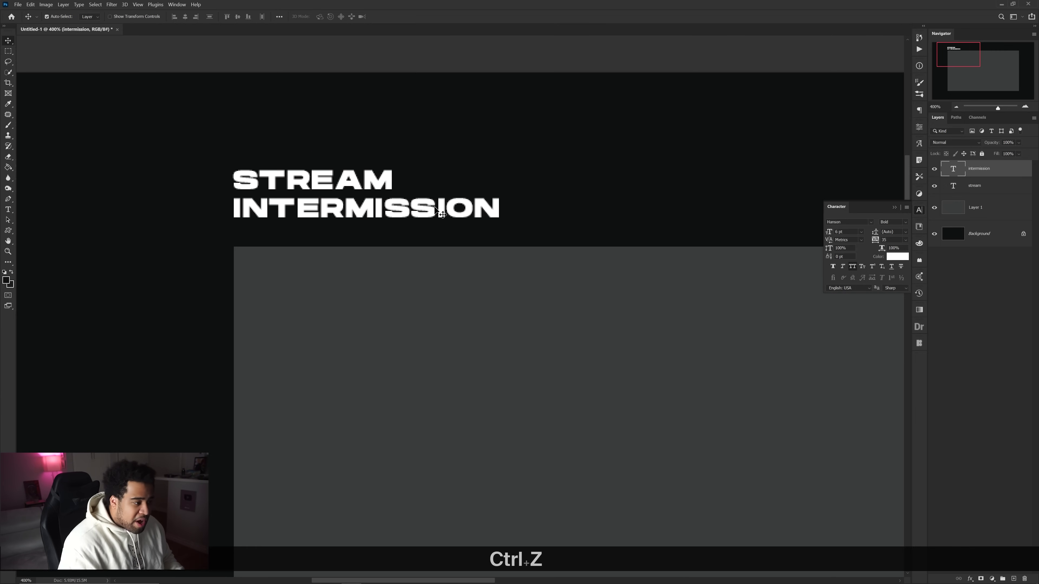
Change the font of the "stream" text to Hamburg Hand Bold
click(871, 222)
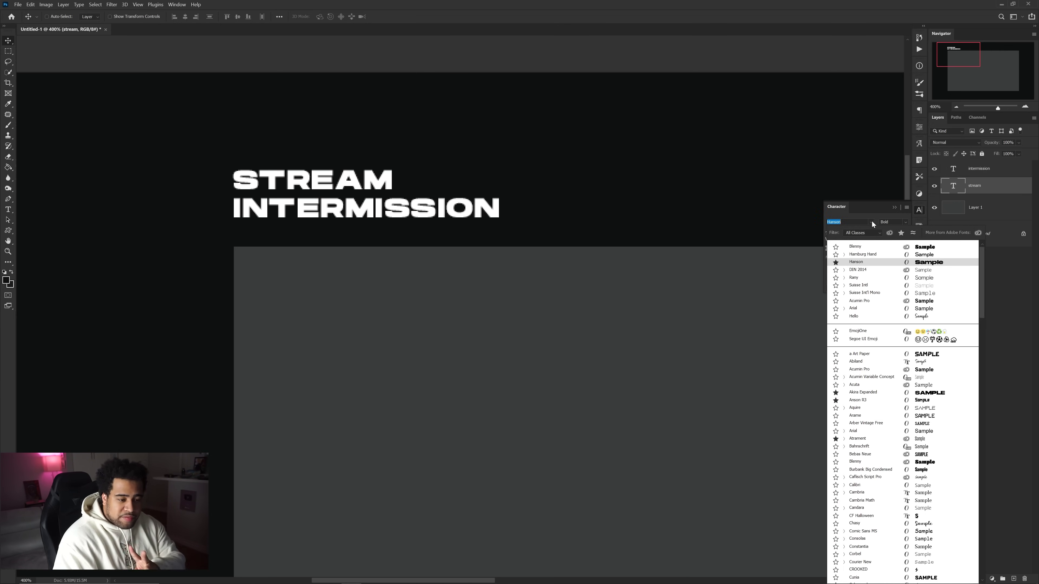
click(883, 254)
key(ctrl)
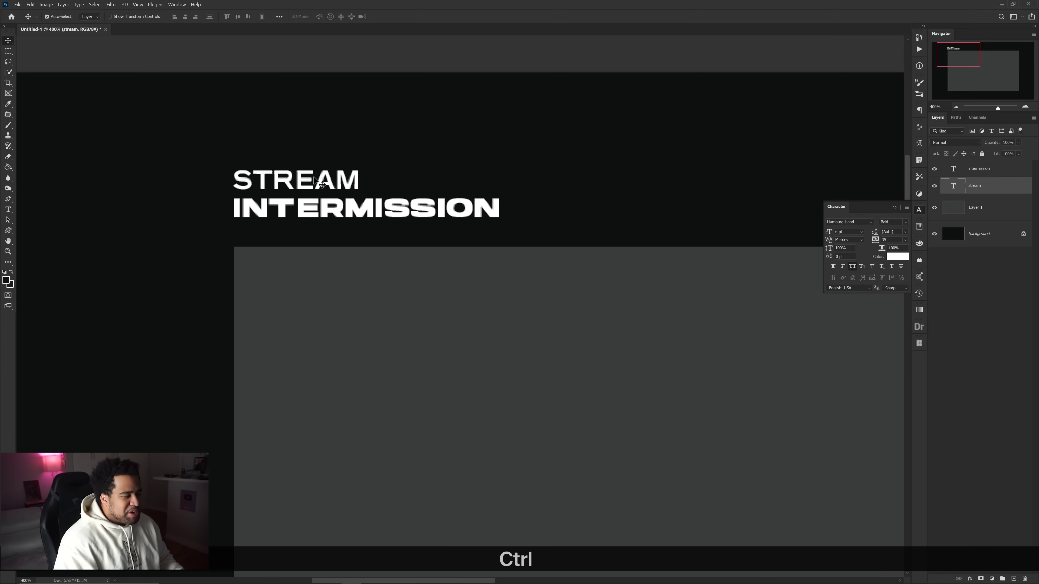
Duplicate the "stream" text to the grey rectangle's upper-right corner, level with the "intermission" line
scroll(350, 201, down, 1)
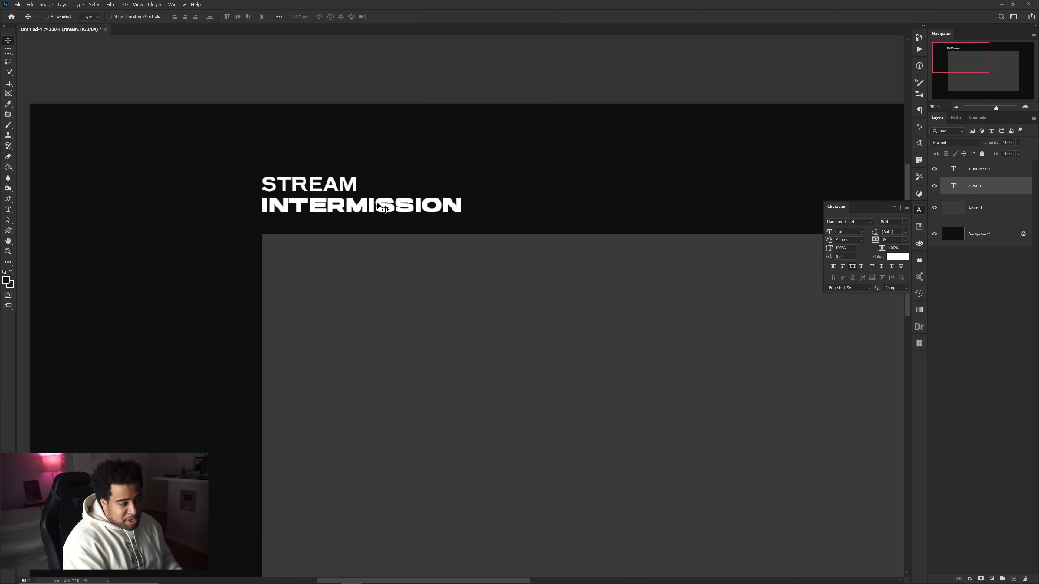
scroll(368, 211, down, 5)
scroll(319, 192, up, 4)
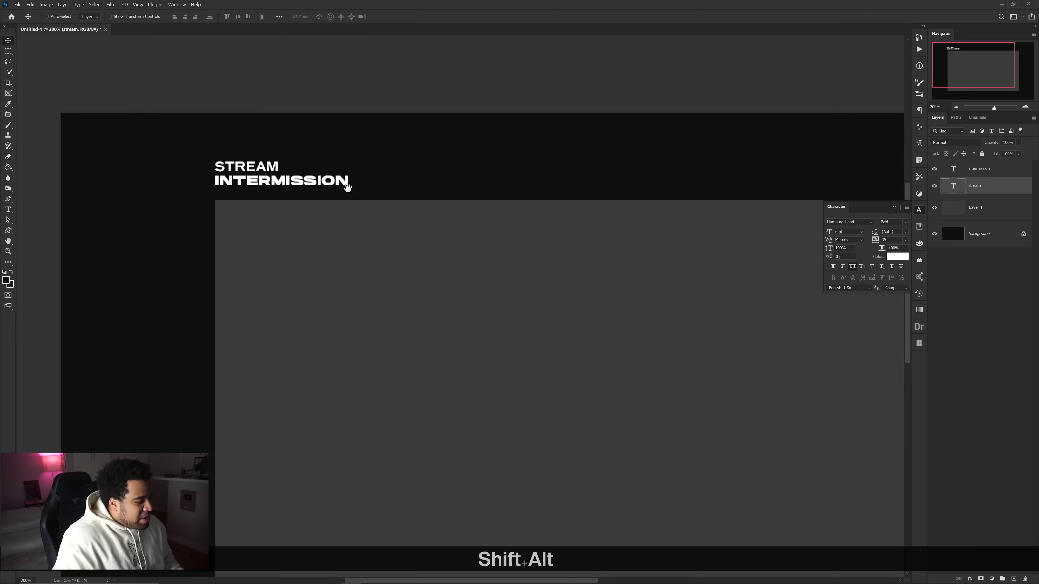
scroll(346, 188, down, 3)
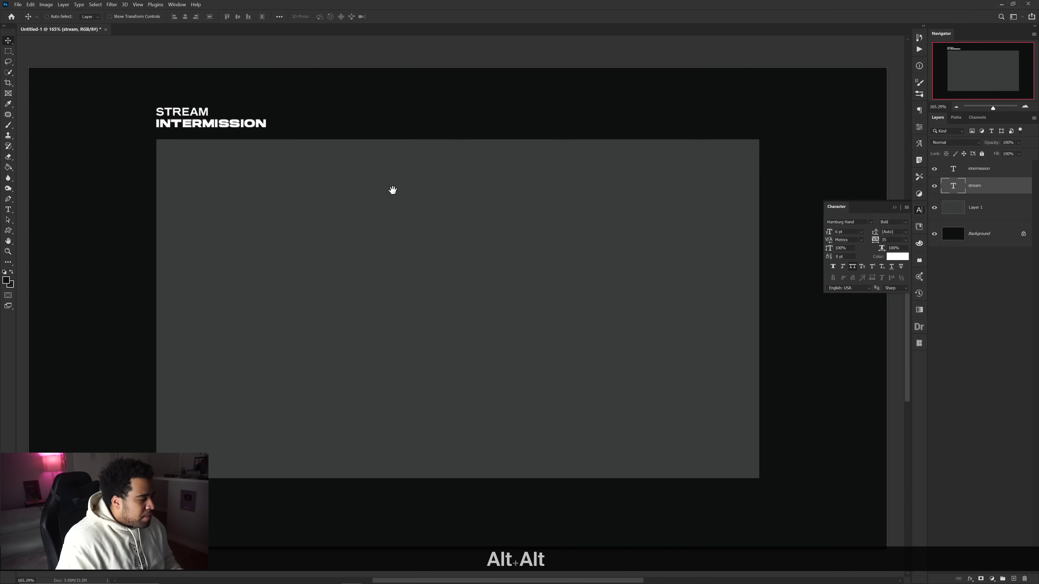
drag(225, 113, 723, 128)
key(ctrl+z)
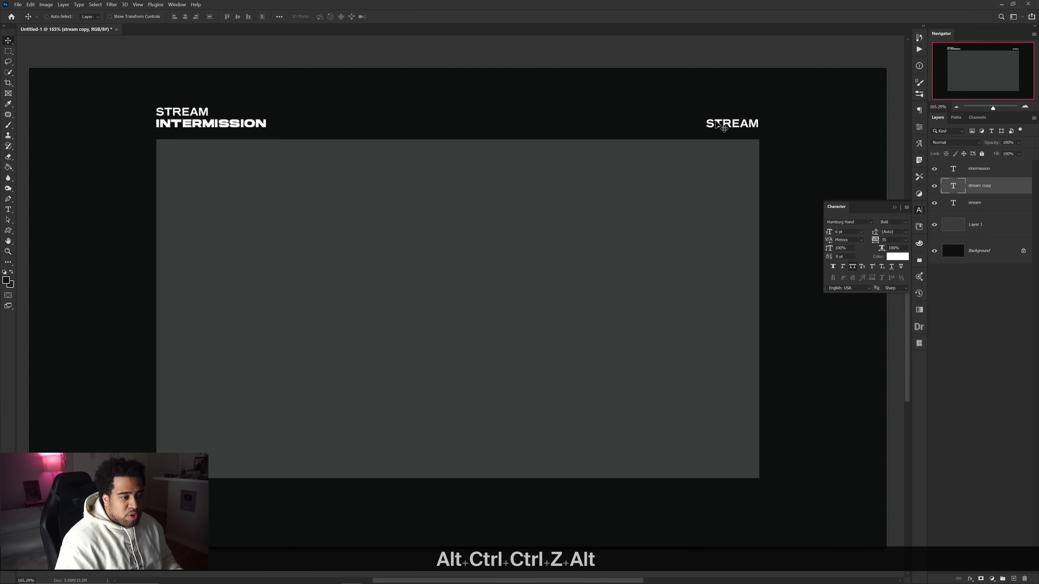
Change the duplicated text at the upper right to "just a moment..."
key(t)
click(726, 123)
key(ctrl+a)
text(JUST A MO)
text(E)
text(ENT)
key(ctrl+Return)
Set the "just a moment..." text to 3 pt and align it with the rectangle's right edge
key(v)
drag(756, 131, 713, 128)
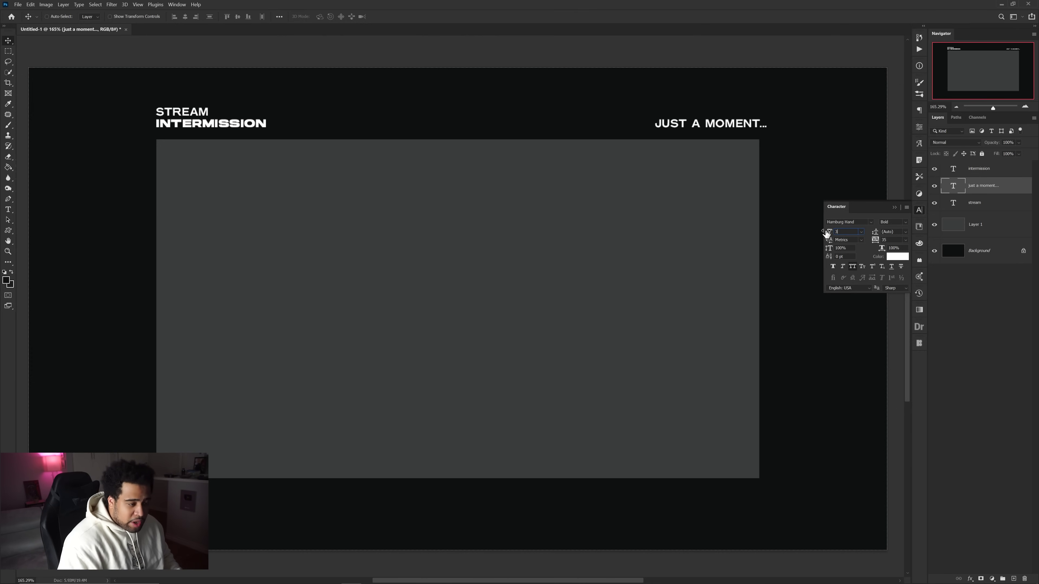
key(Return)
drag(689, 122, 761, 122)
scroll(702, 168, down, 1)
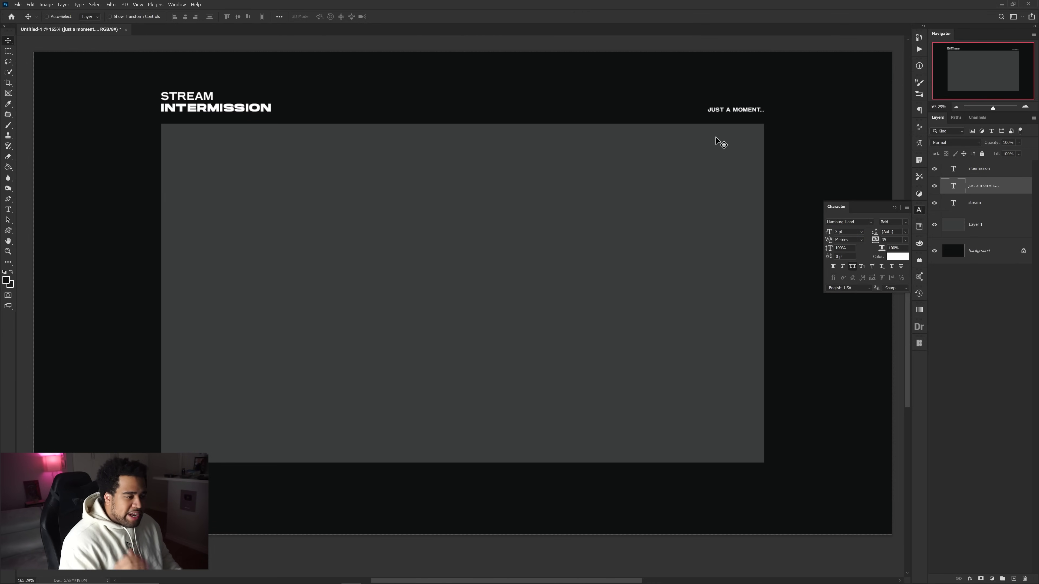
Duplicate the "just a moment..." text below the rectangle's lower-left corner and change the copy to "recent subscriber"
scroll(671, 144, down, 2)
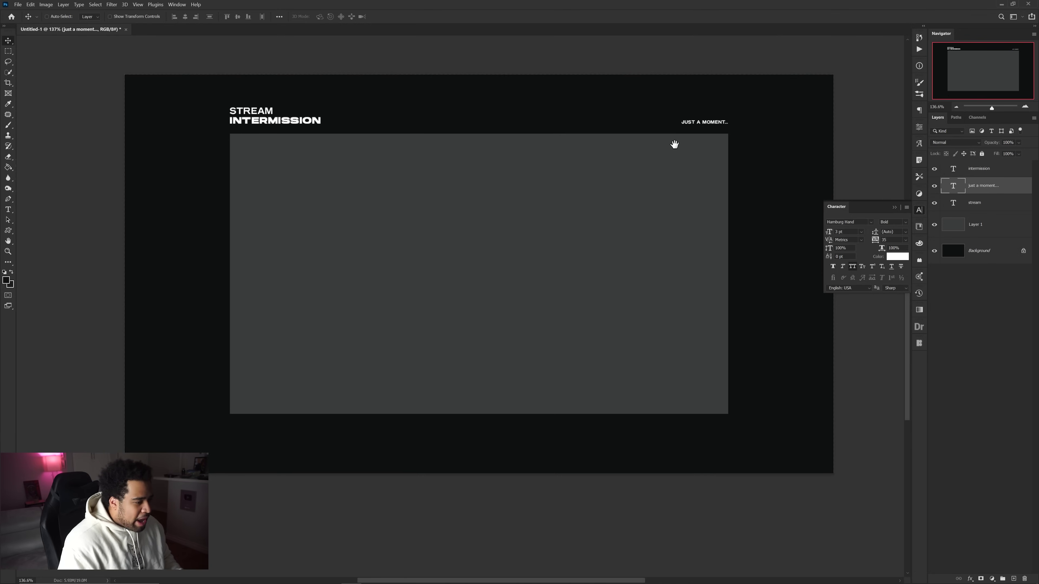
drag(757, 128, 319, 442)
click(255, 437)
key(ctrl+a)
text(RECENT)
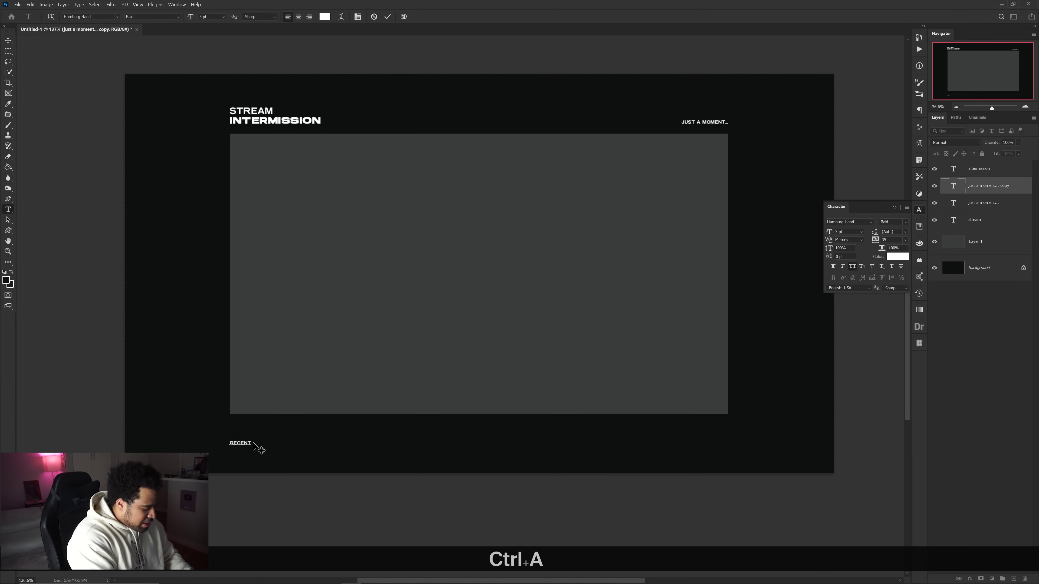
text( S)
key(ctrl+Return)
key(v)
Duplicate the "recent subscriber" label to the middle of the same row and change the copy to "recent donator"
drag(258, 446, 415, 447)
key(shift+y)
key(t)
double_click(415, 447)
text(DONATOR)
key(ctrl+Return)
Duplicate the "recent donator" label further right in the row and change the copy to "recent follower"
drag(417, 448, 575, 448)
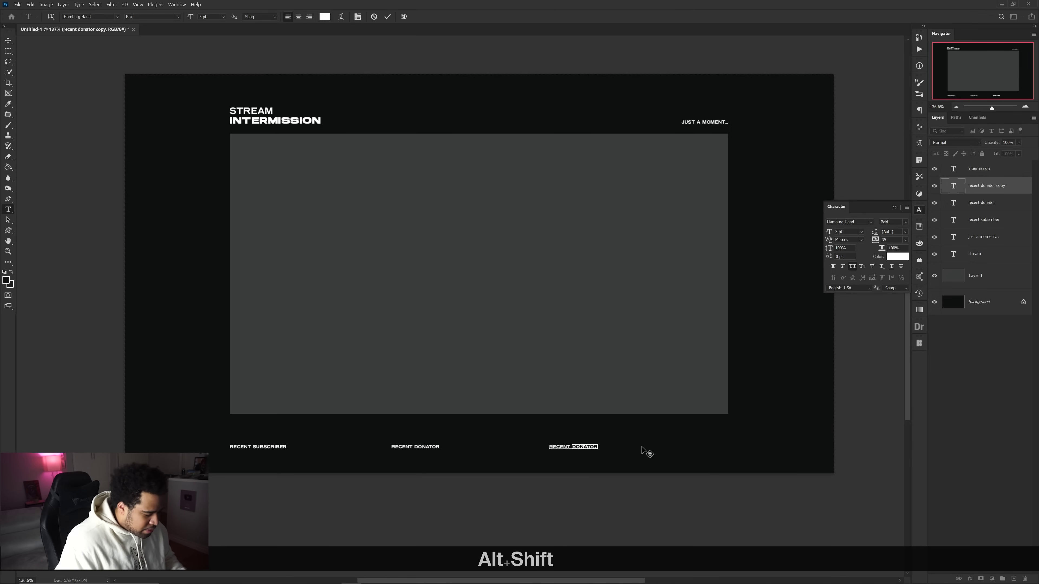
key(Left)
text(FOLLOWER)
key(ctrl+Return)
key(v)
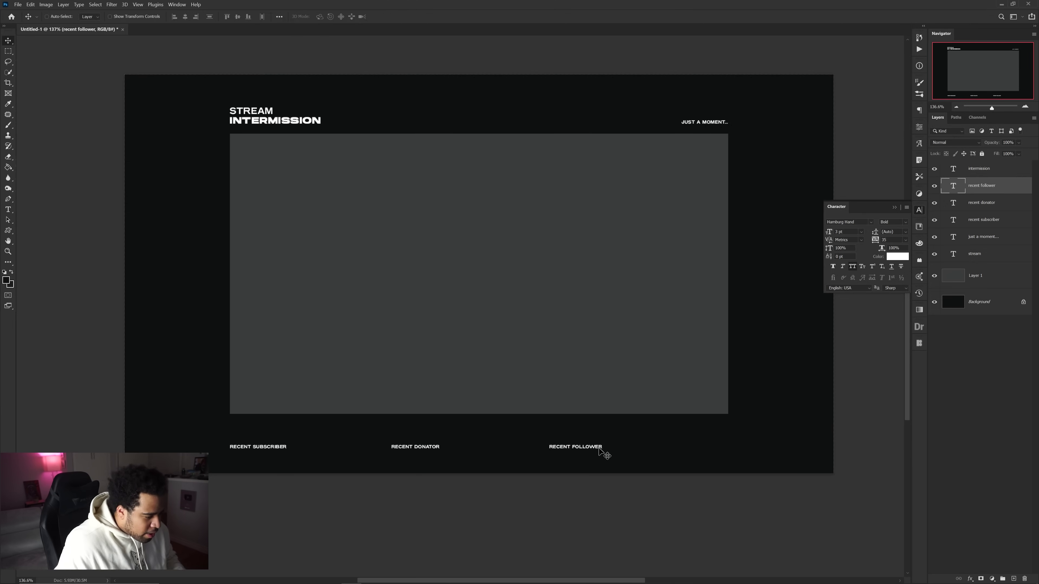
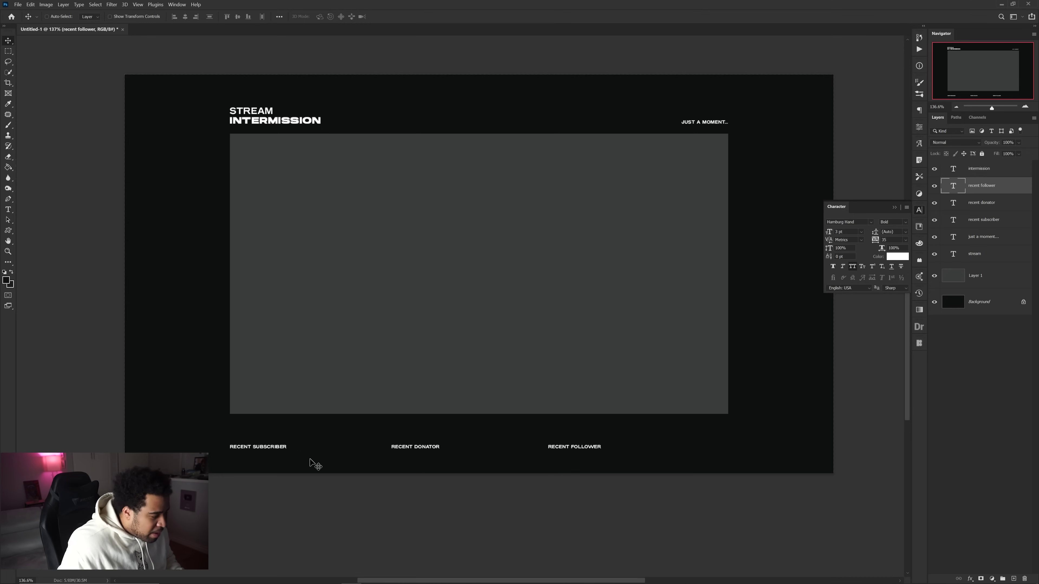
Outline the empty spaces beside the three recent labels with red rectangles on a screen capture, and discard the capture
key(Print)
drag(146, 362, 766, 527)
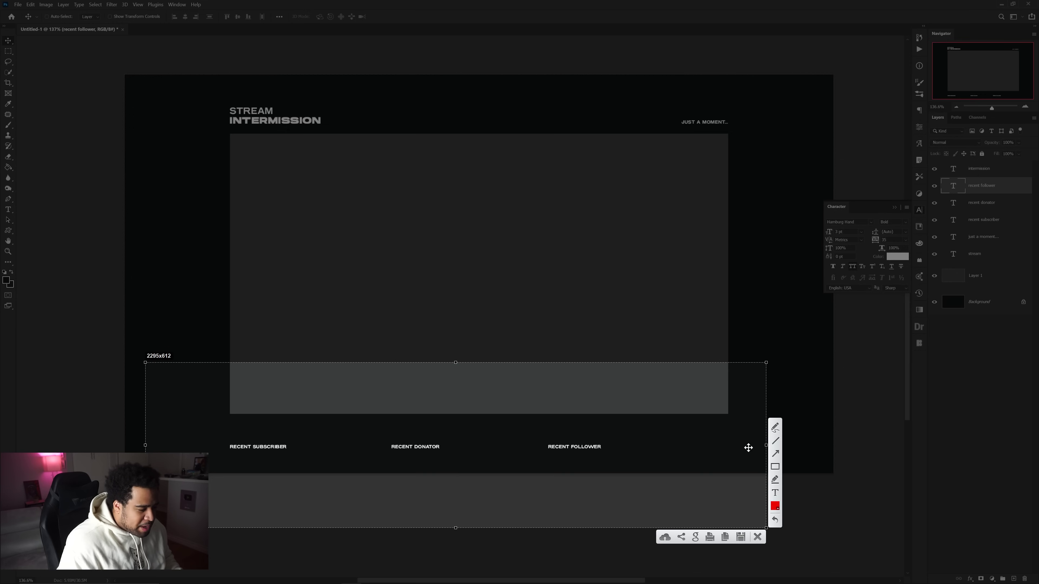
drag(298, 432, 361, 457)
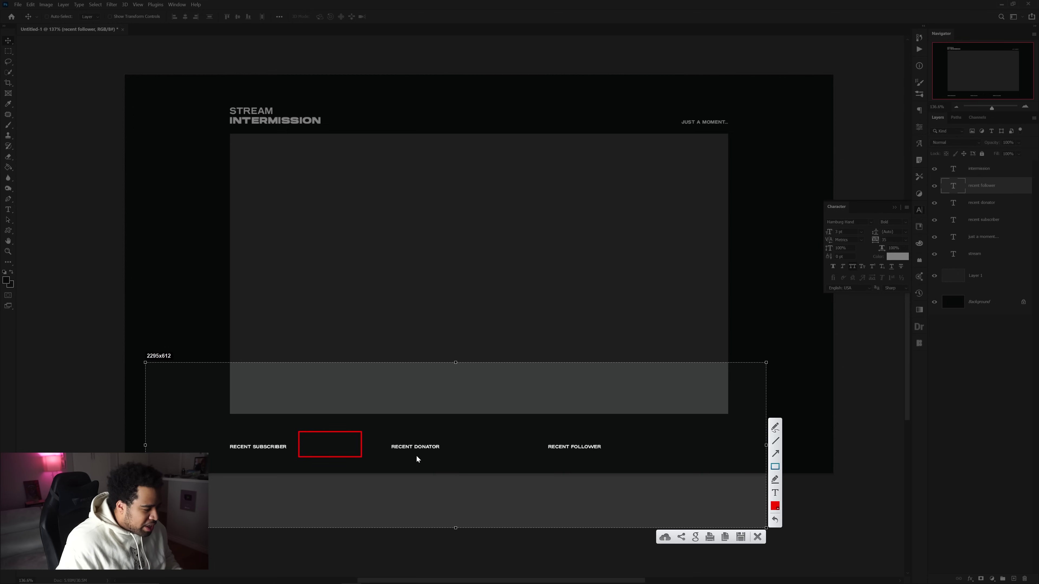
drag(454, 435, 541, 459)
drag(617, 433, 702, 457)
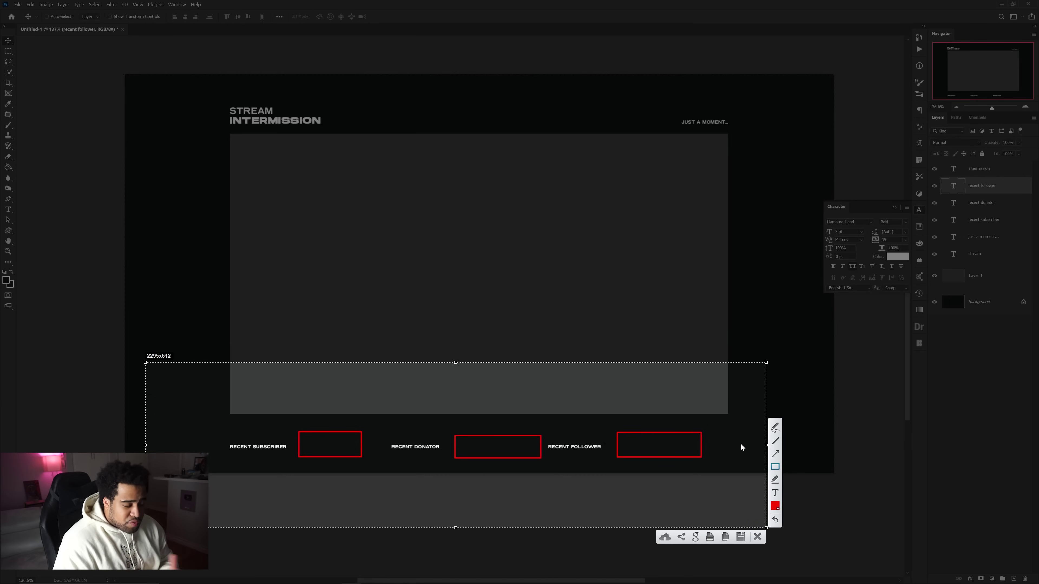
click(757, 537)
Move the "recent follower" and "recent donator" labels further right so the three labels are evenly spaced along the row
drag(591, 452, 617, 450)
drag(426, 446, 483, 446)
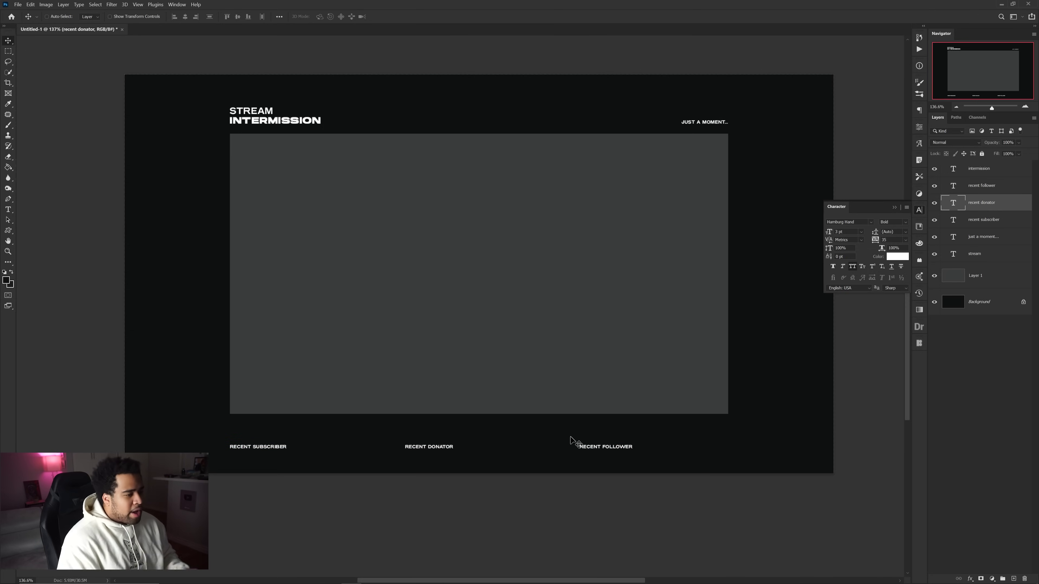
drag(566, 420, 549, 433)
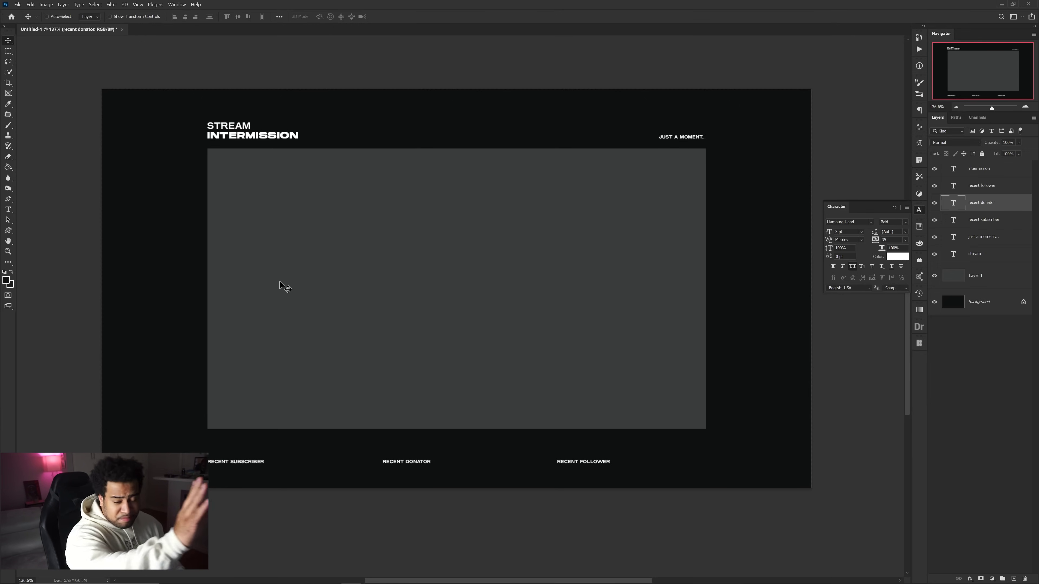
Set the foreground colour to the pink-red #f52368
click(6, 282)
drag(694, 251, 694, 260)
drag(614, 262, 620, 259)
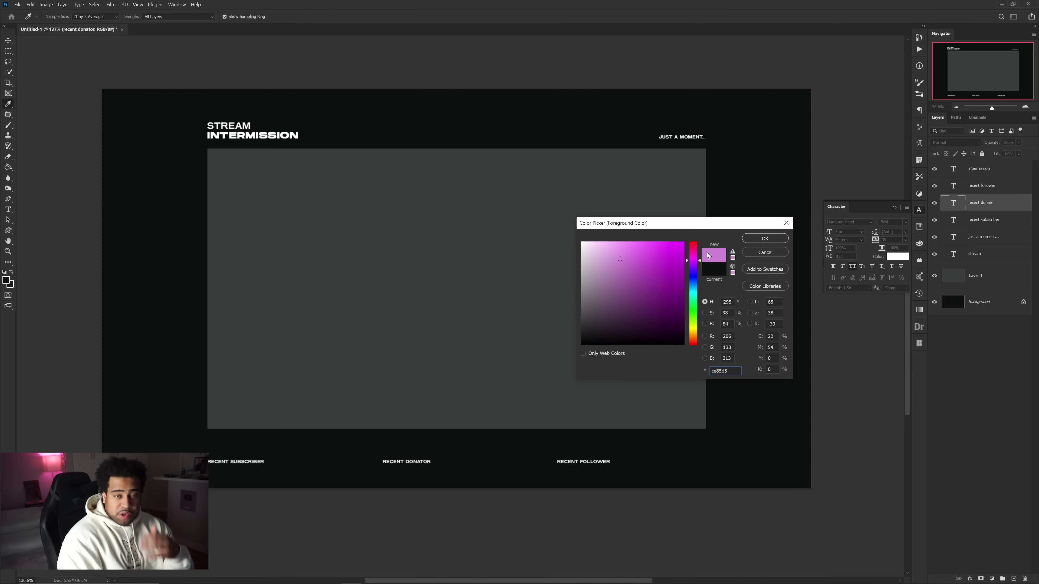
drag(697, 250, 670, 246)
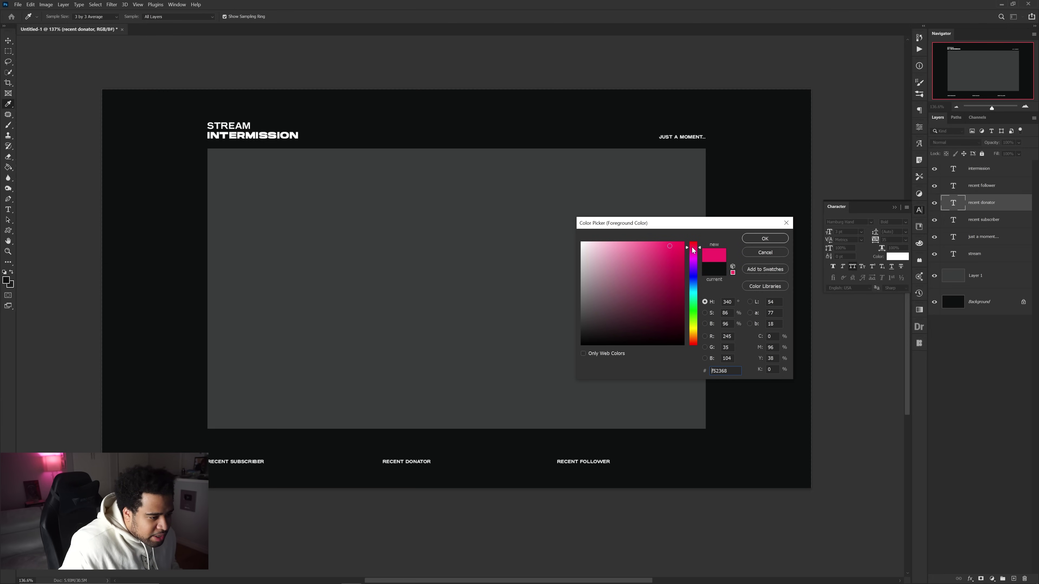
click(765, 238)
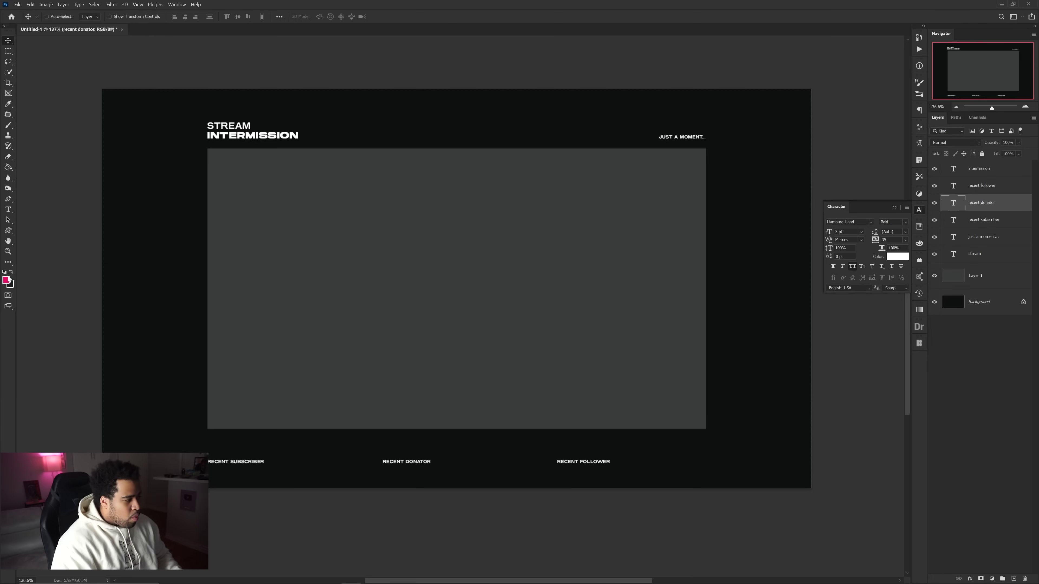
Colour only the word "subscriber" in the "recent subscriber" label with the pink foreground colour #f52368
key(t)
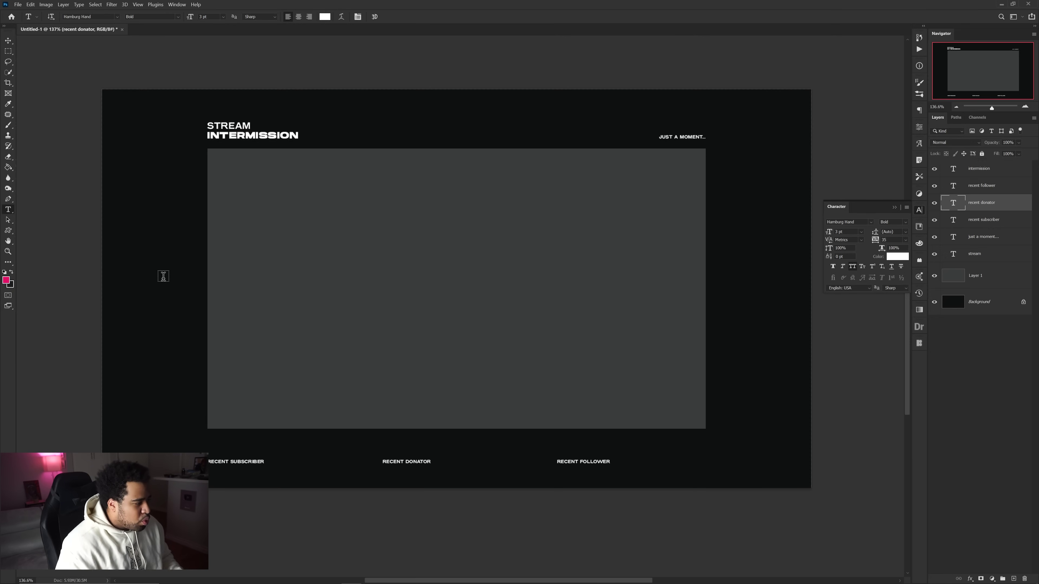
drag(230, 460, 269, 460)
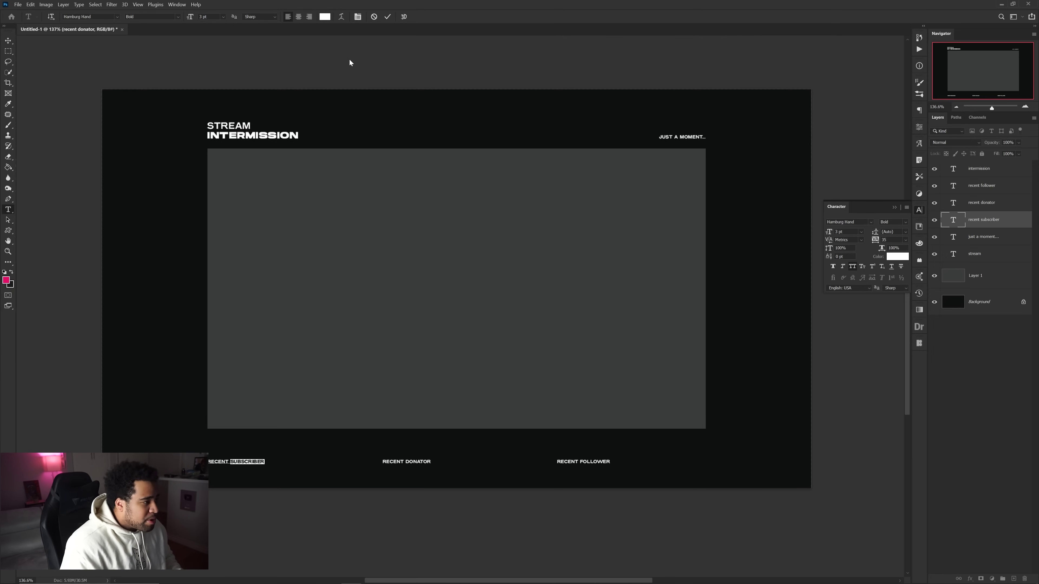
click(325, 16)
click(8, 278)
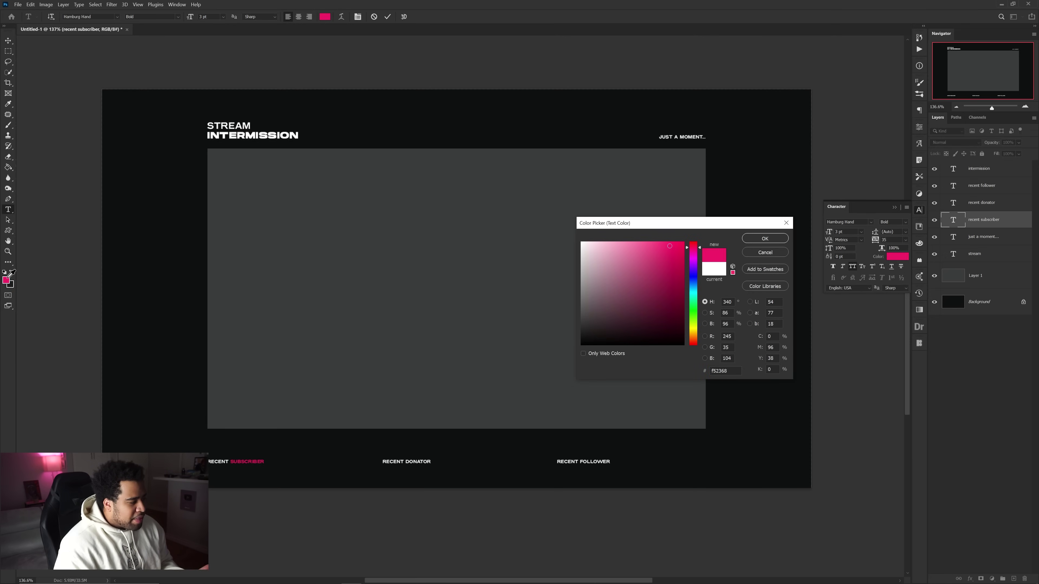
click(772, 238)
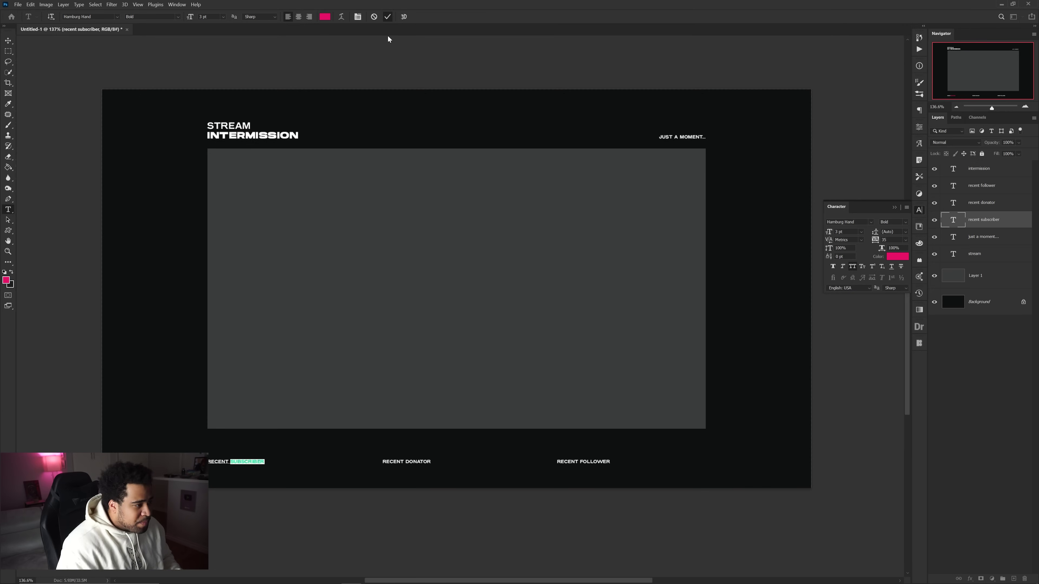
click(387, 17)
Colour only the word "donator" in the "recent donator" label with the same pink #f52368
drag(405, 462, 455, 461)
click(325, 17)
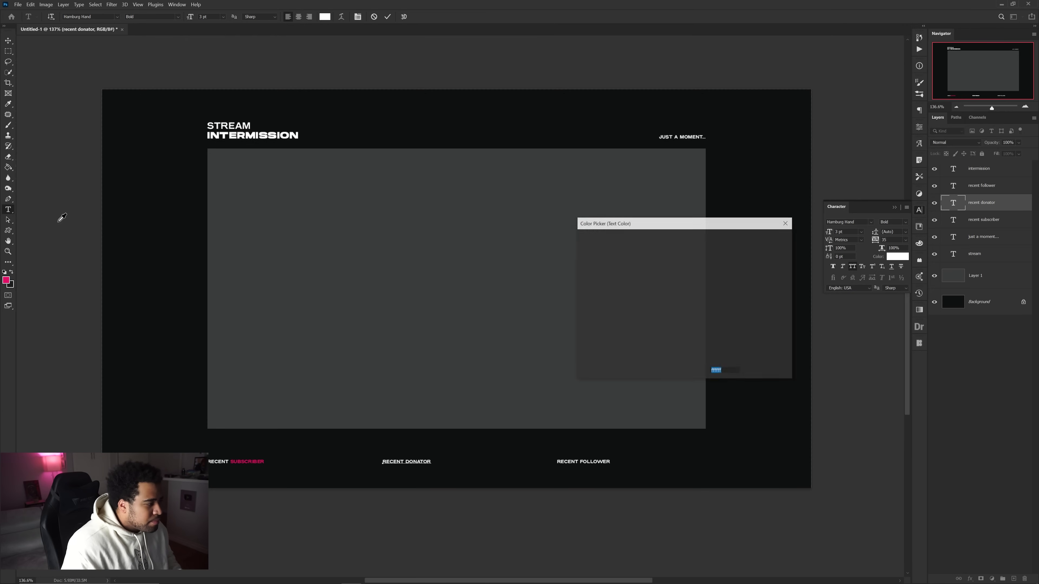
click(6, 280)
click(772, 238)
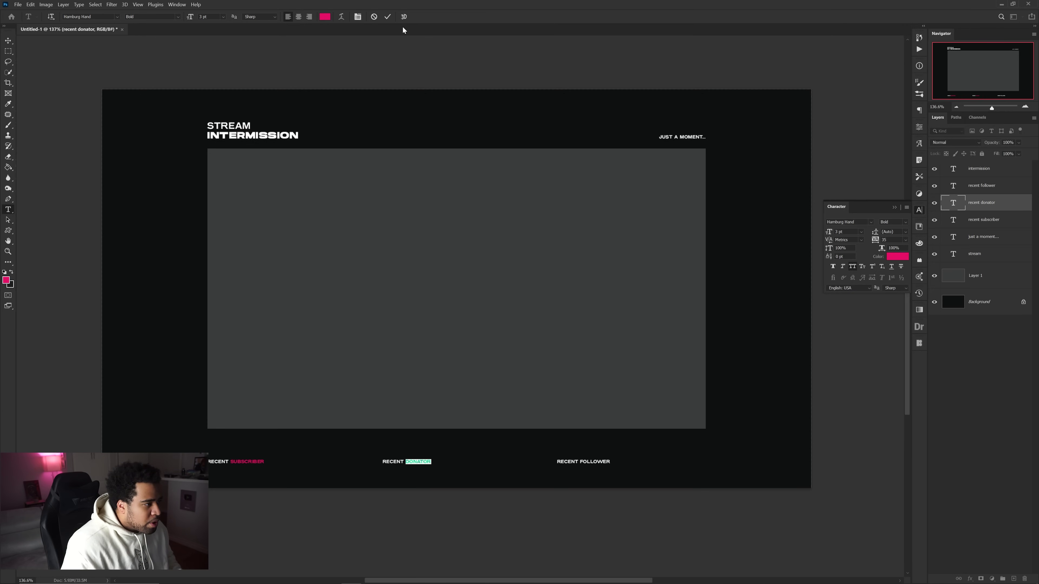
click(387, 17)
Colour only the word "follower" in the "recent follower" label with the same pink #f52368
drag(580, 461, 645, 461)
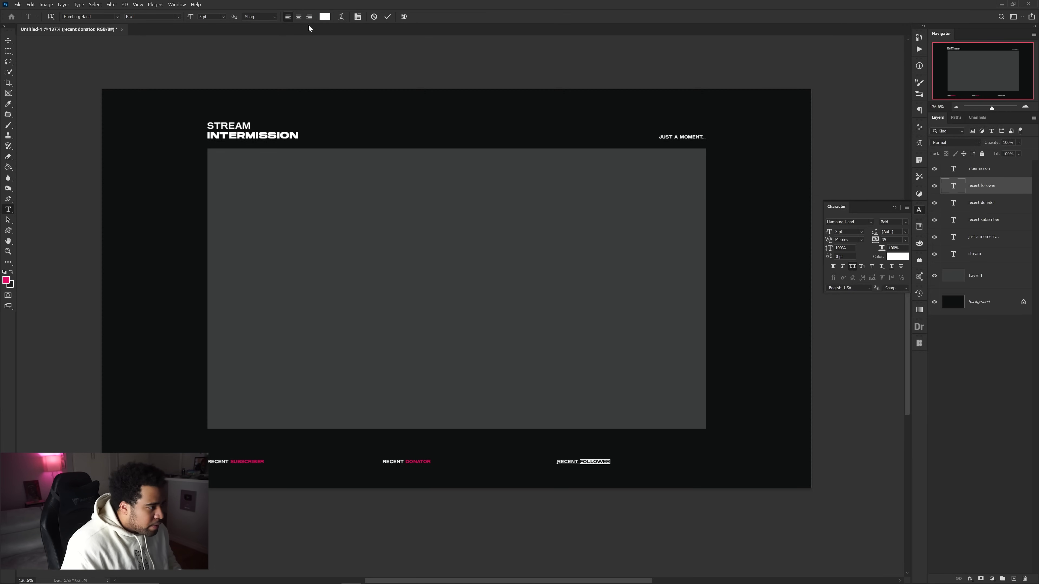
click(325, 16)
click(7, 280)
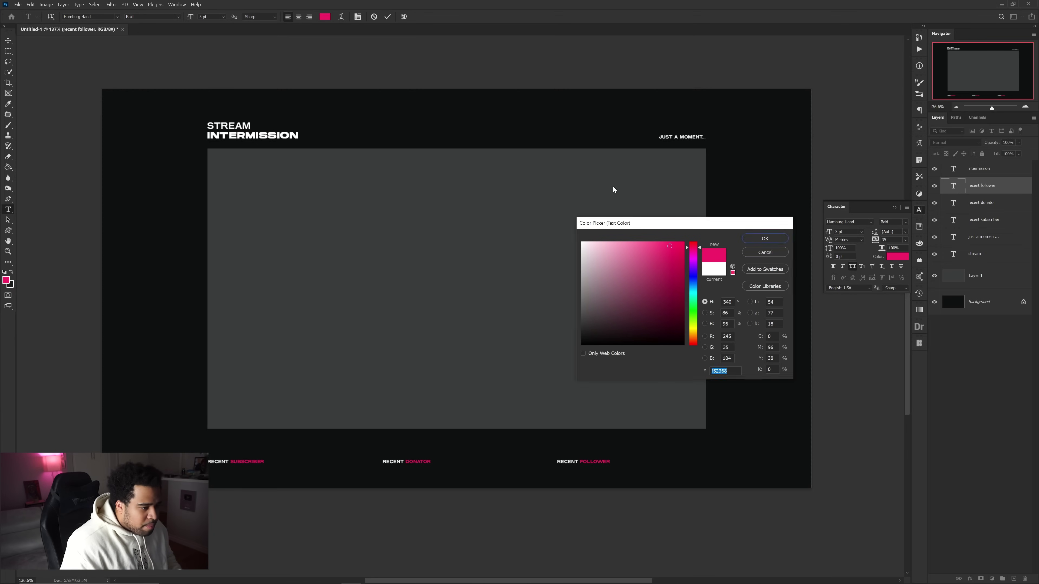
key(Return)
key(ctrl+Return)
key(v)
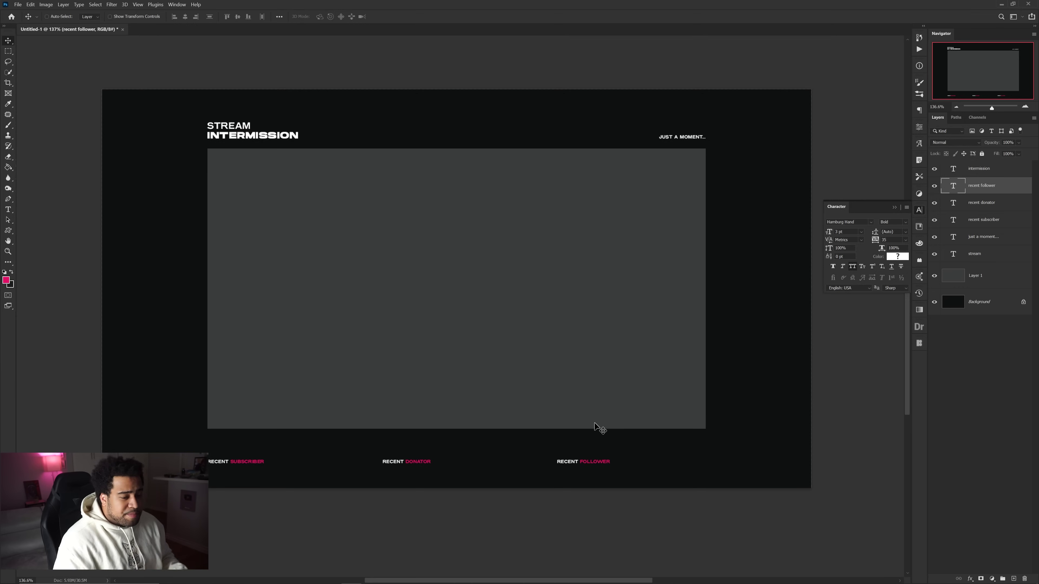
Fill the whole "just a moment..." text with the pink foreground colour
click(985, 238)
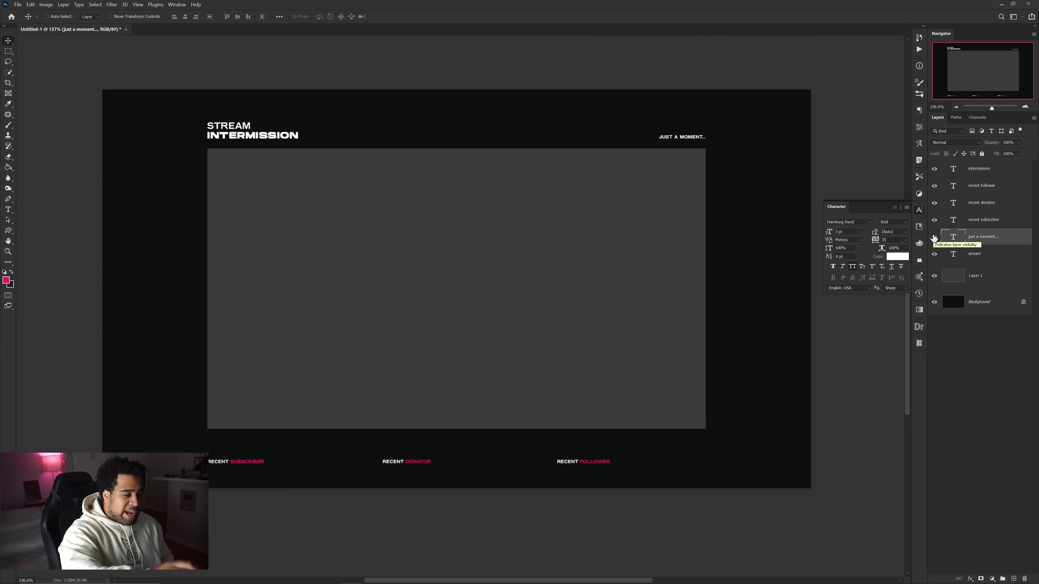
key(alt+BackSpace)
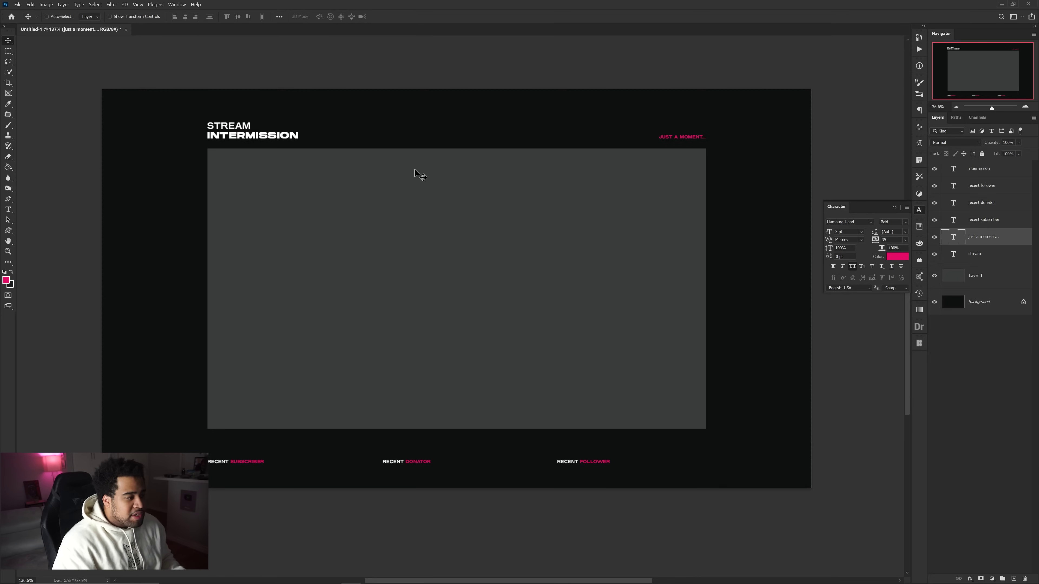
drag(545, 222, 586, 209)
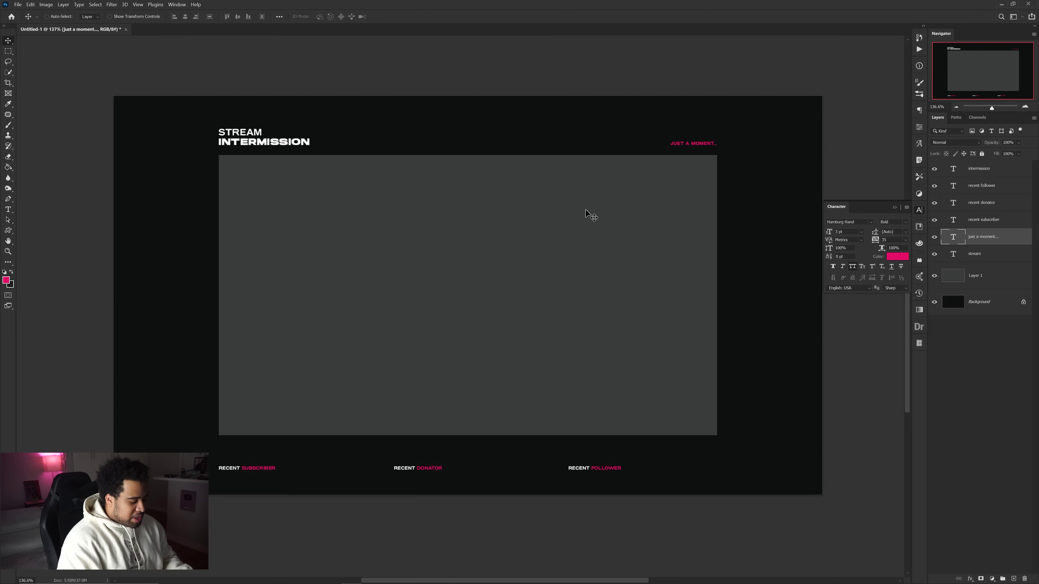
ctrl+click(303, 143)
key(ctrl+z)
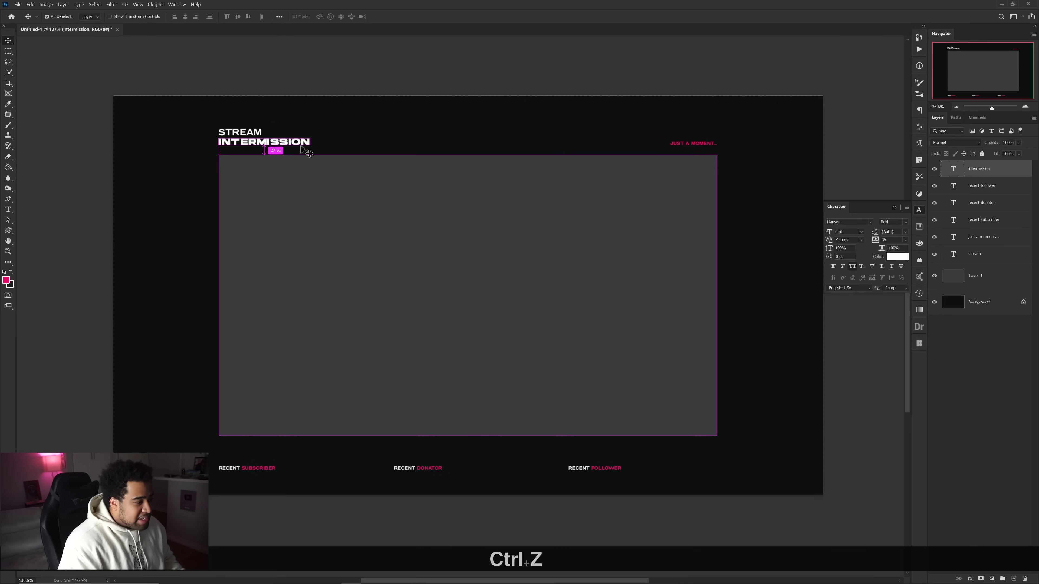
drag(303, 149, 335, 154)
key(ctrl+z)
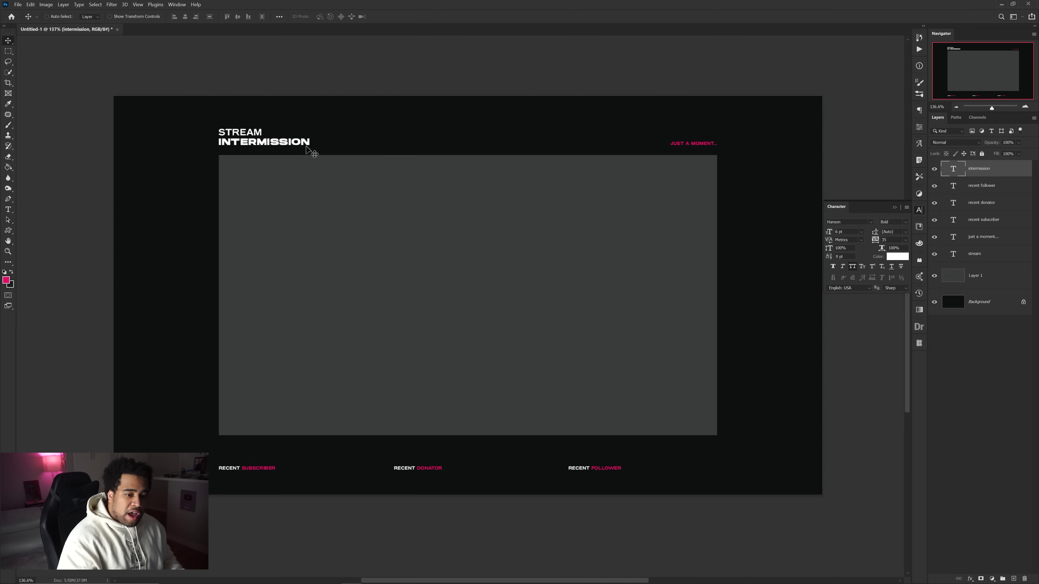
Duplicate the "intermission" title to the space above the middle of the grey frame and change the copy to "seso"
key(alt)
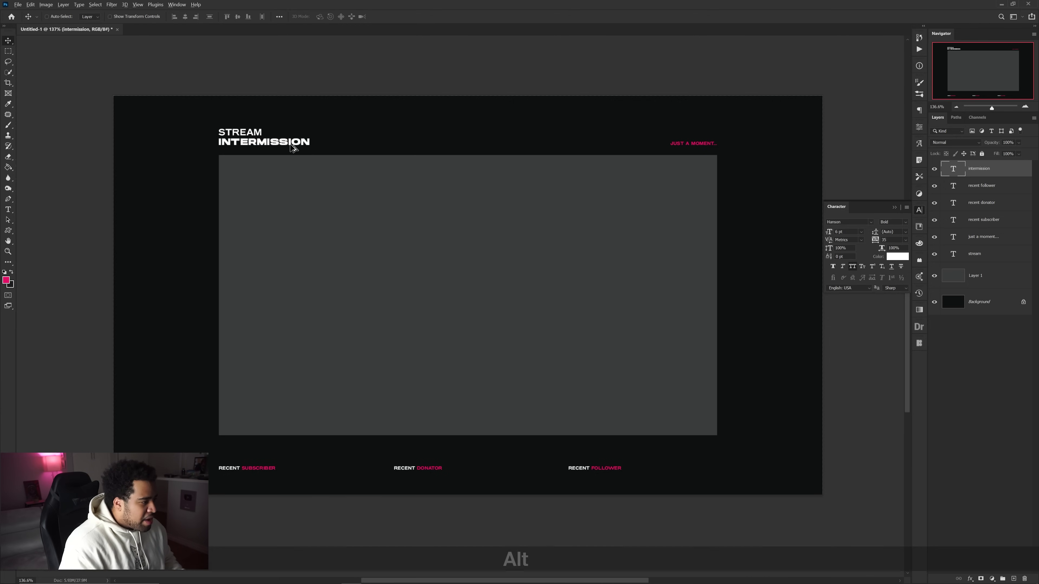
drag(288, 143, 461, 129)
double_click(461, 130)
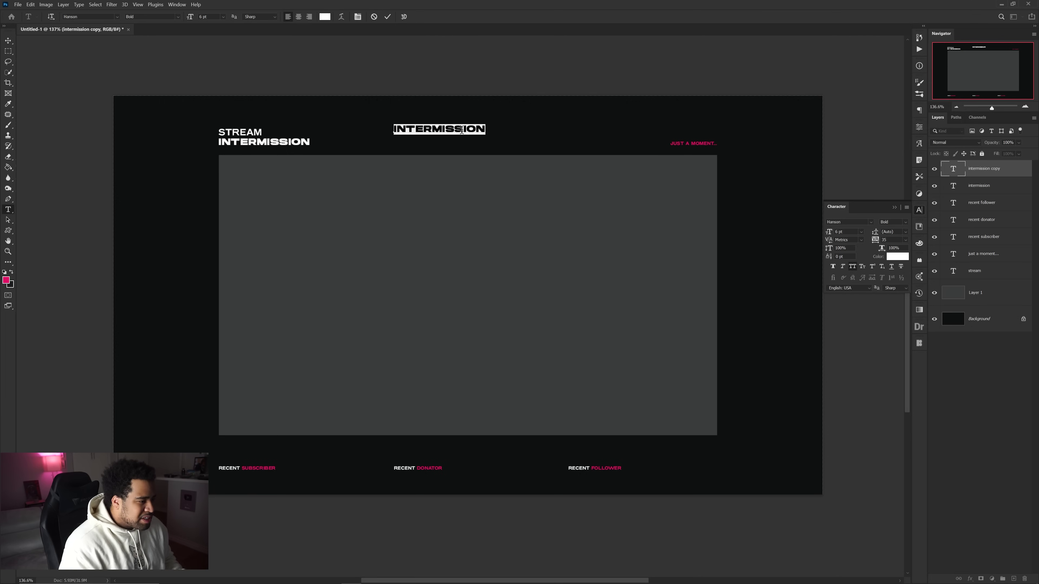
text(seso)
Enlarge the "seso" text to about 110 pt and place it across the middle of the canvas
key(ctrl+t)
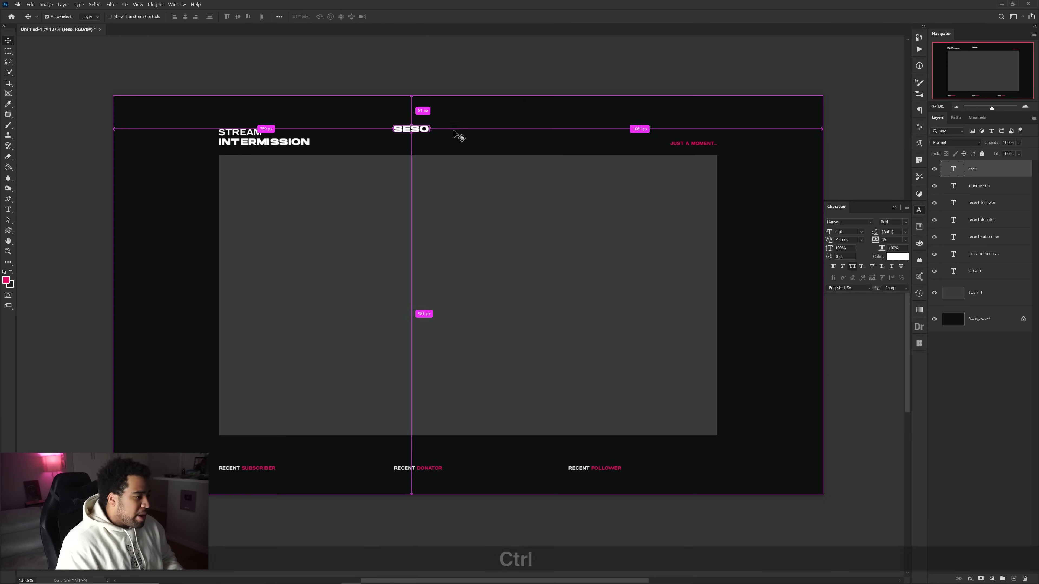
drag(434, 130, 872, 131)
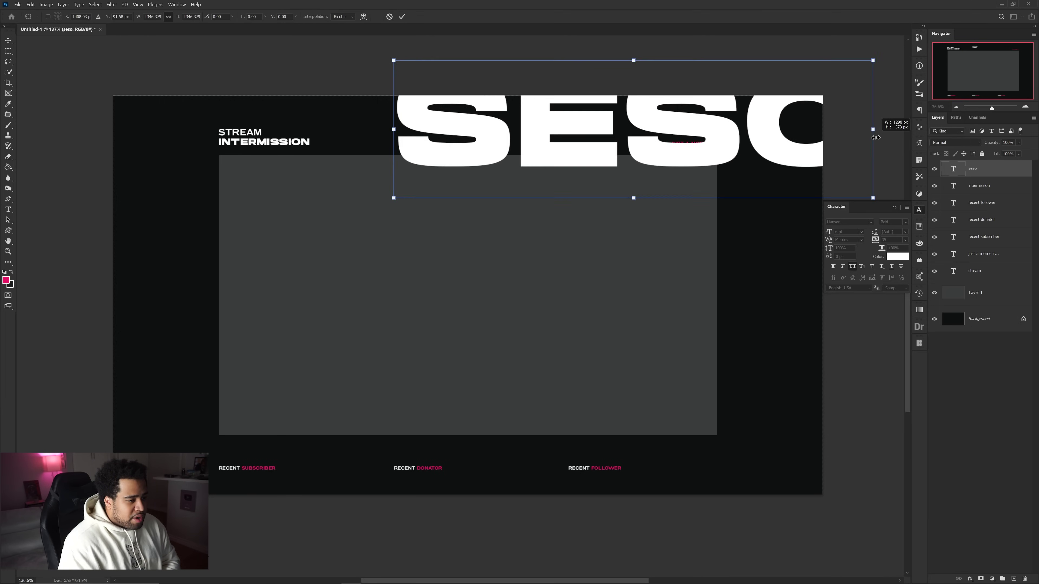
drag(764, 141, 523, 295)
drag(637, 284, 817, 289)
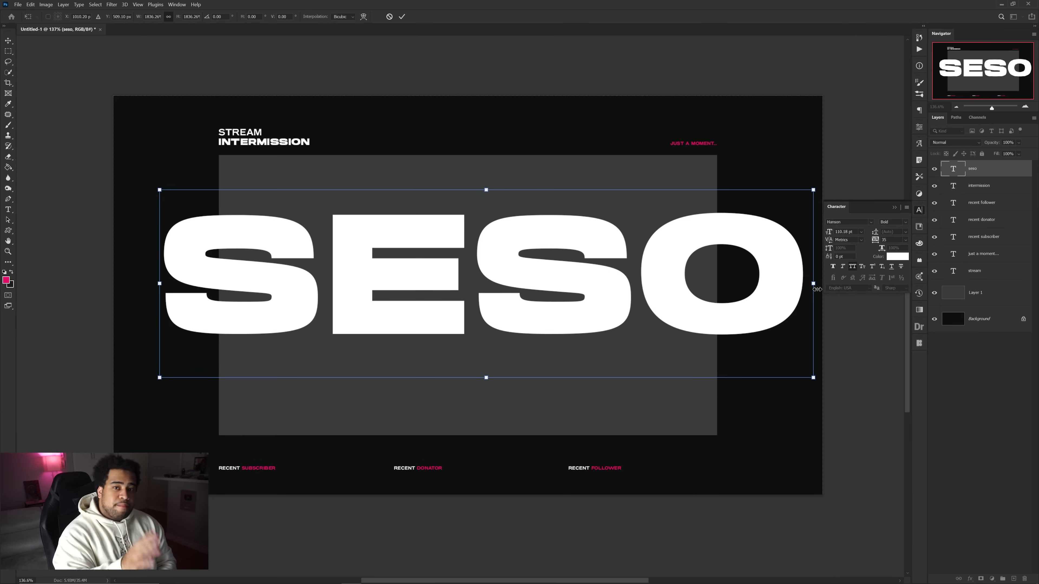
key(Return)
Replace the large "seso" text with "12345" and move it left so it starts near the canvas's left edge
click(696, 297)
key(ctrl+a)
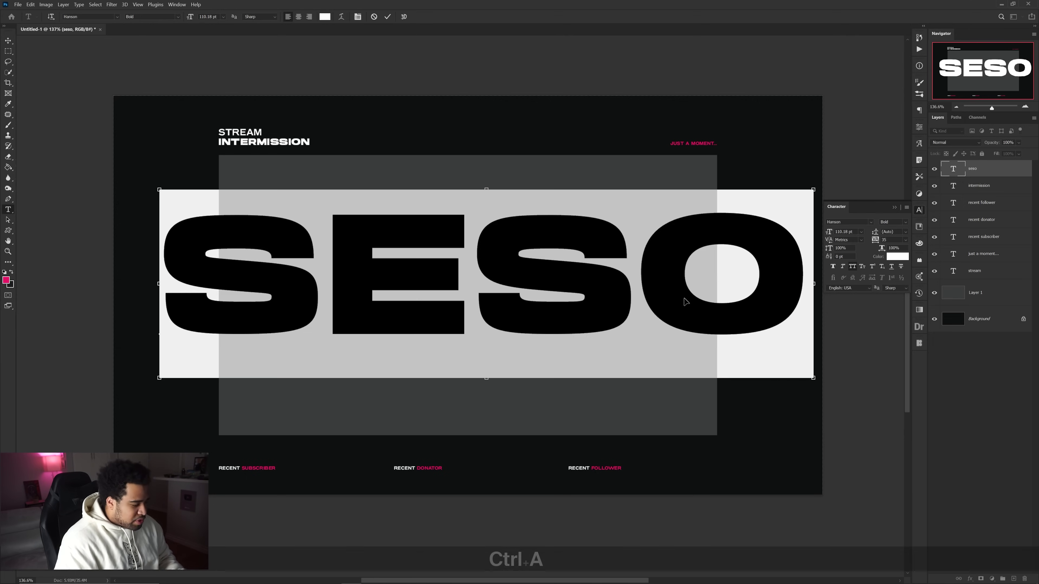
text(12345)
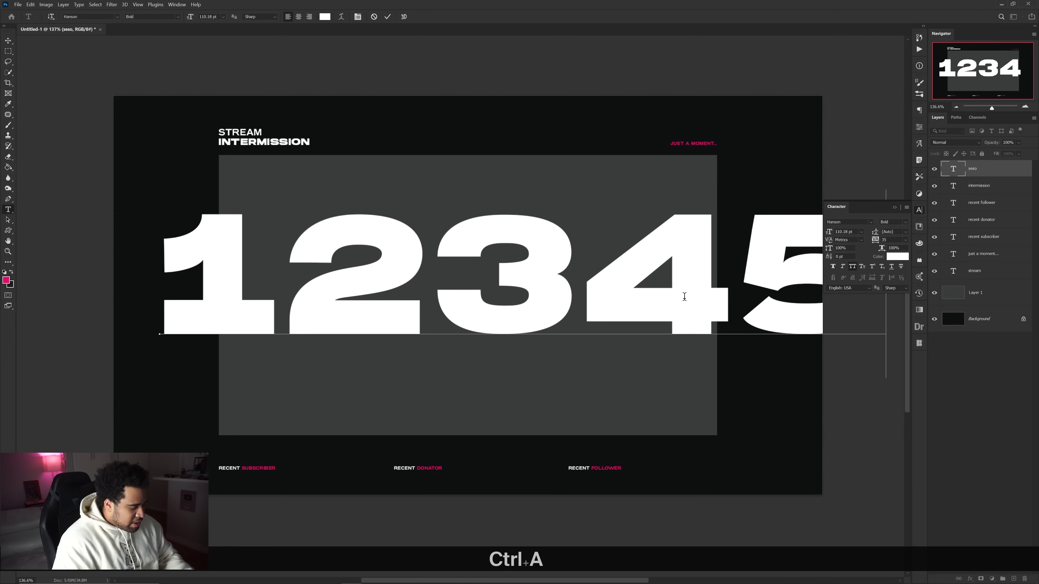
key(ctrl+Return)
key(v)
drag(736, 302, 696, 300)
Duplicate the "12345" text directly below itself, change the copy to "678" and shift it right beneath the upper row
drag(719, 267, 719, 399)
key(t)
click(719, 396)
key(ctrl+a)
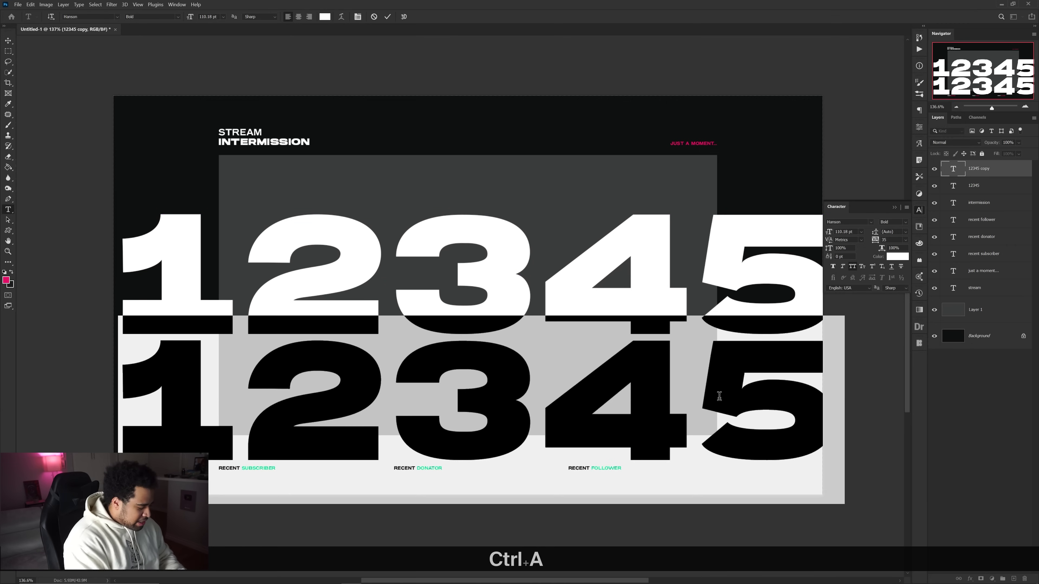
text(678)
key(ctrl+Return)
key(v)
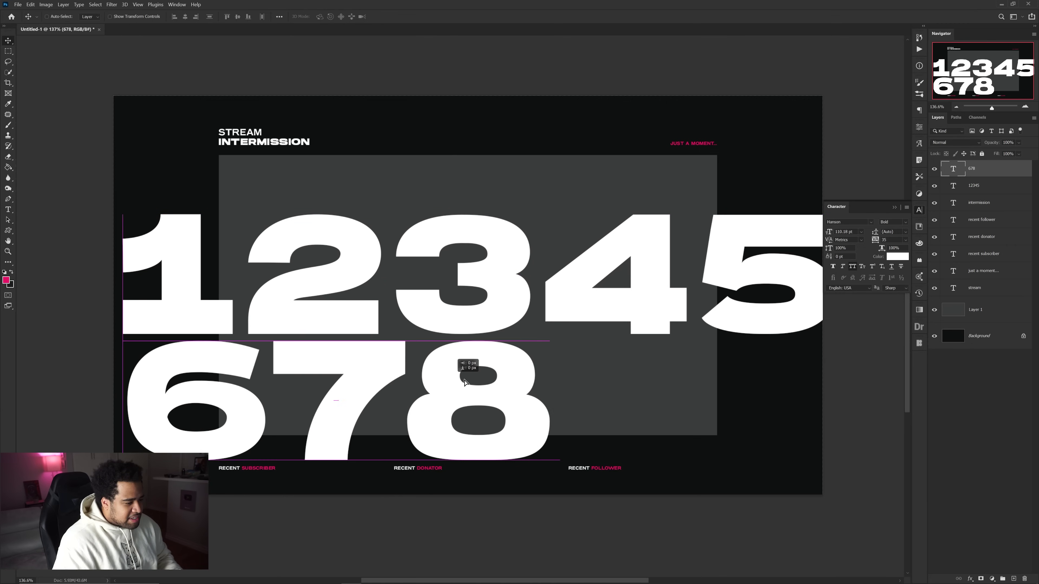
drag(470, 367, 644, 397)
Try to remove the 5 from the end of the "12345" text, and undo the deletion
double_click(686, 270)
drag(691, 266, 832, 266)
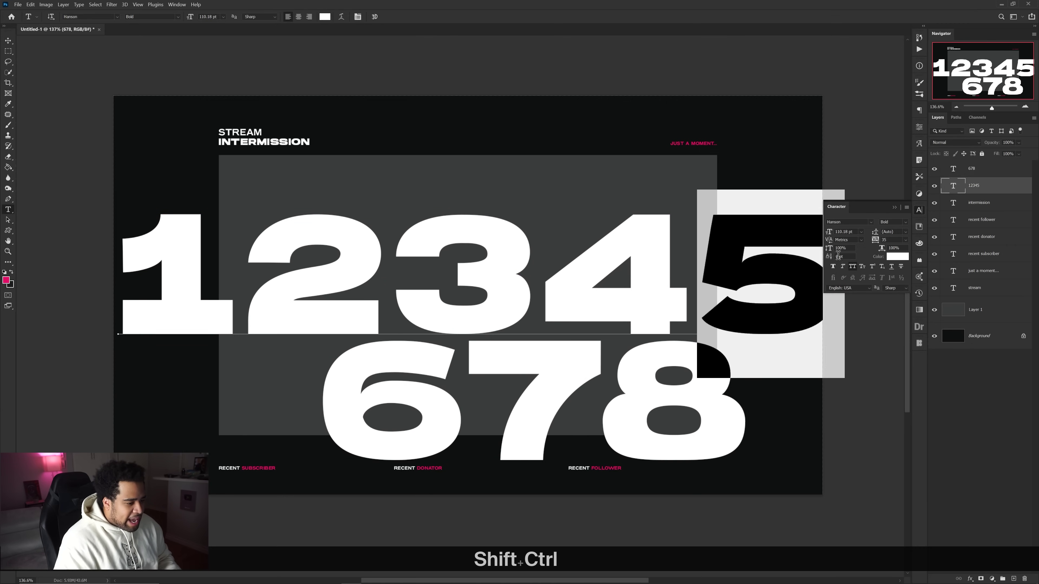
key(ctrl+c)
key(BackSpace)
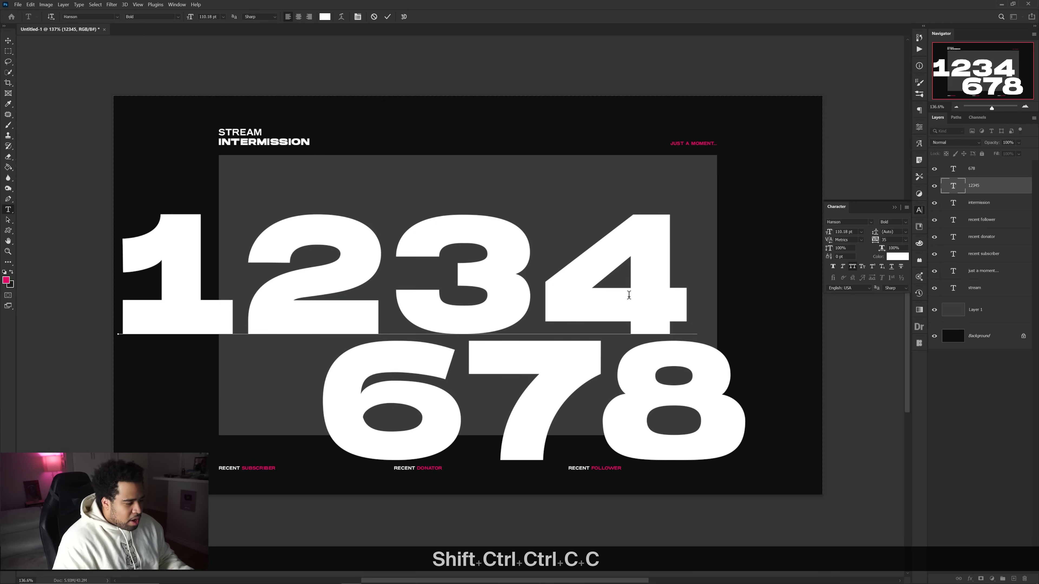
key(ctrl+z)
Add a 9 to the end of the lower "678" text so it reads "6789"
click(707, 386)
text(9)
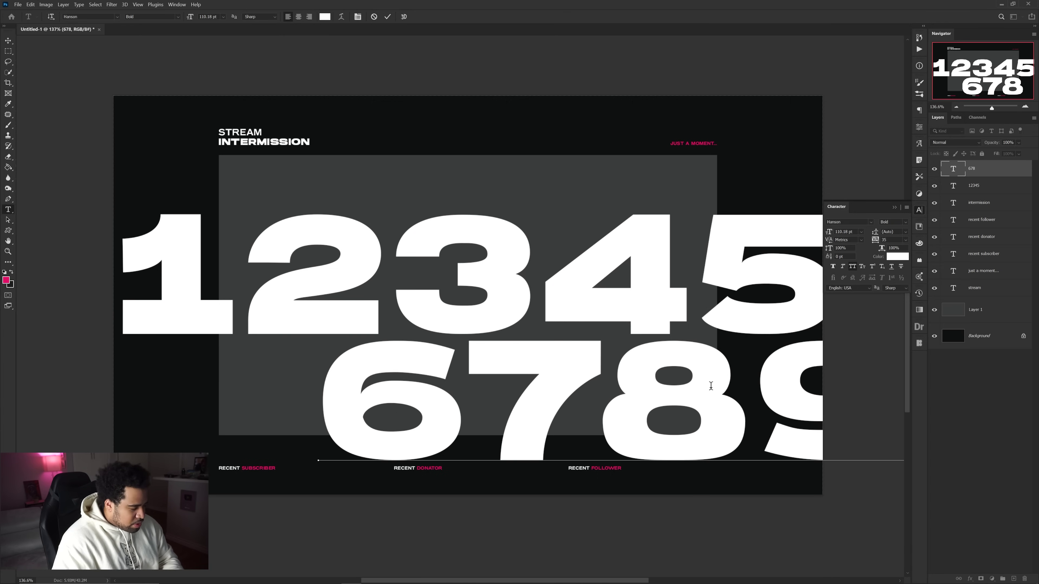
key(ctrl+Return)
key(v)
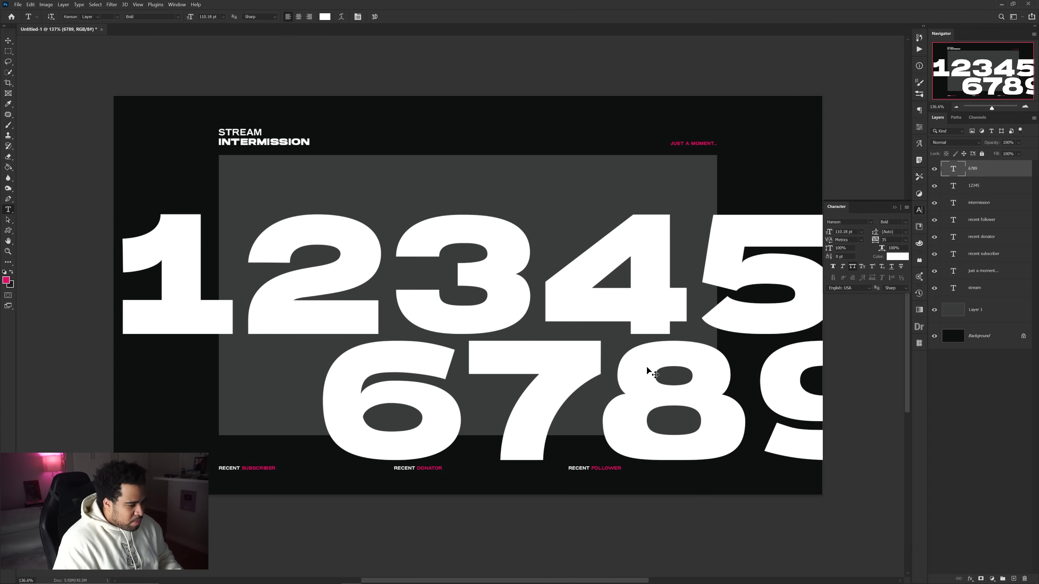
Move the lower "6789" text towards the canvas's left edge and scale it up to about 133%
drag(651, 370, 440, 384)
key(ctrl+t)
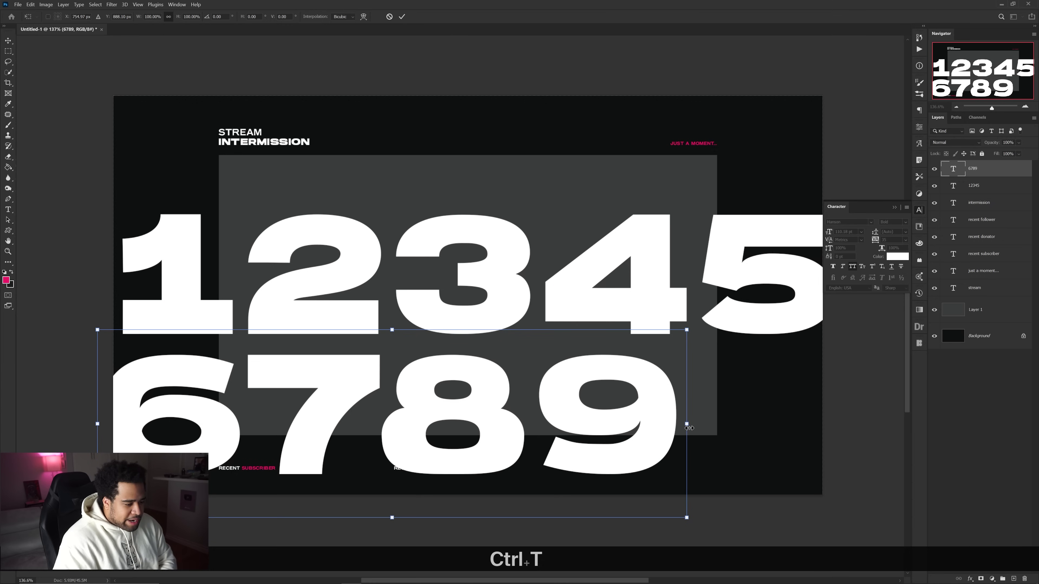
drag(692, 424, 796, 420)
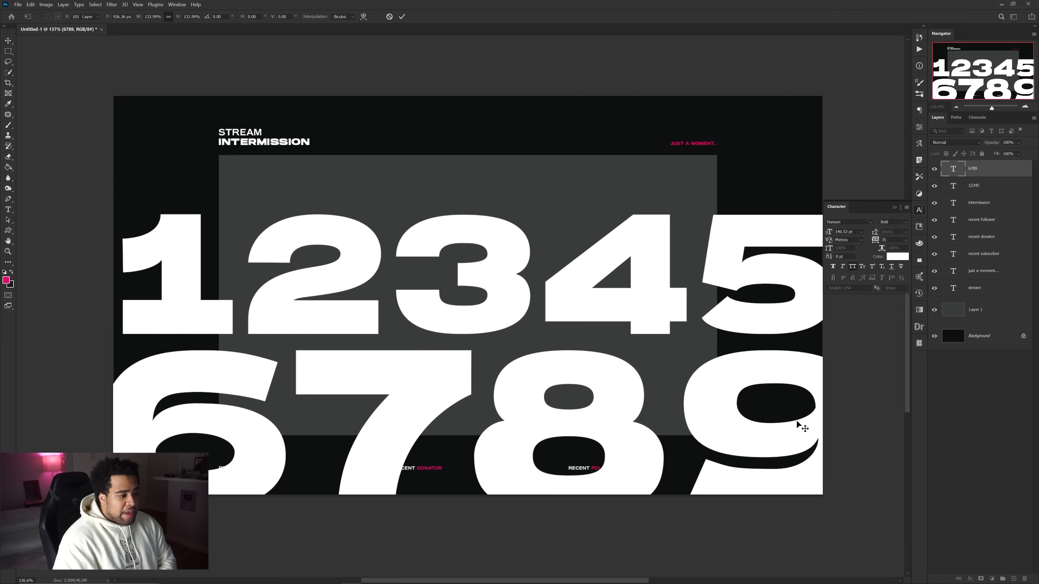
key(Return)
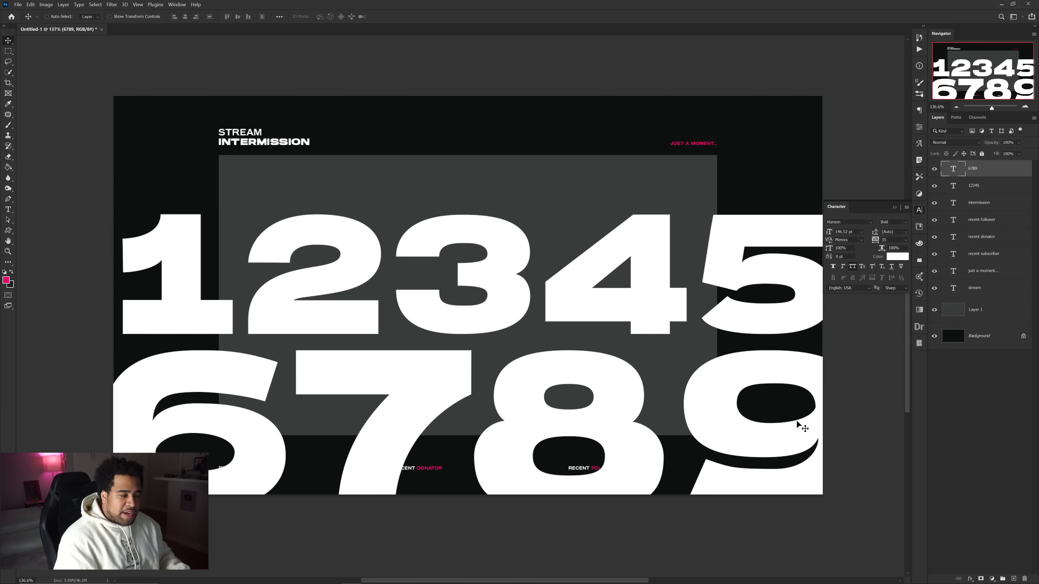
Undo the number text edits back to the single large "seso" text
key(ctrl+alt+z)
key(ctrl+alt+z)
key(ctrl+alt+z)
key(ctrl+alt+z)
key(ctrl+alt+z)
key(ctrl+alt+z)
key(ctrl+alt+z)
key(ctrl+alt+z)
key(ctrl+alt+z)
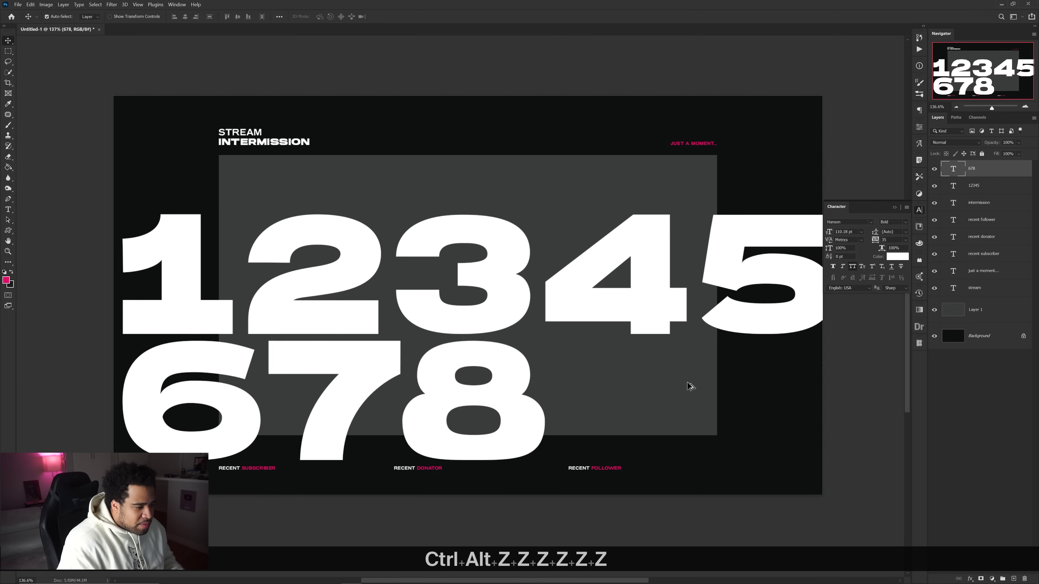
Enlarge the "seso" text to about 113% and centre it across the canvas so both ends run past the edges
key(ctrl+t)
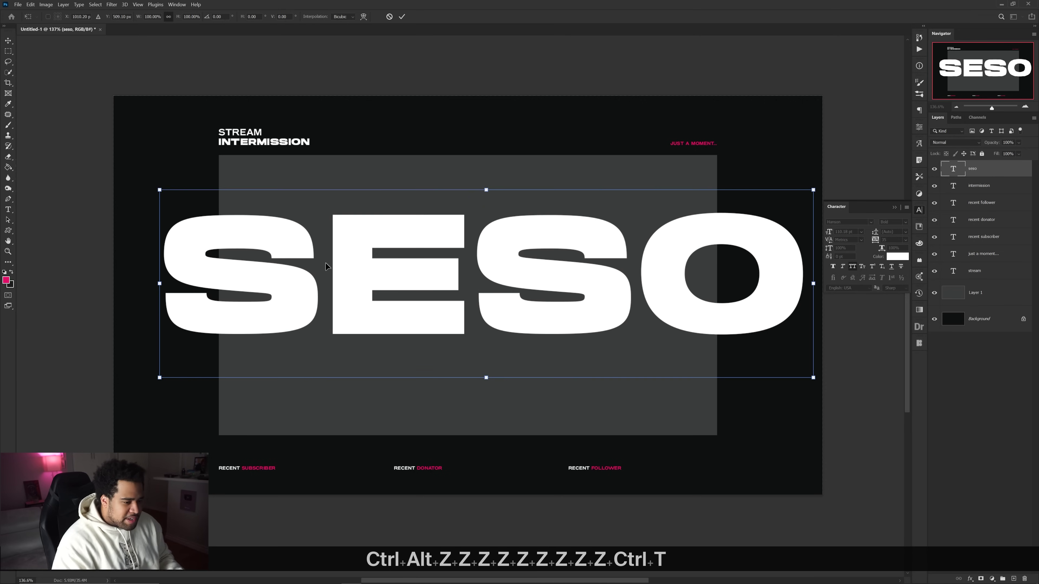
drag(816, 287, 875, 242)
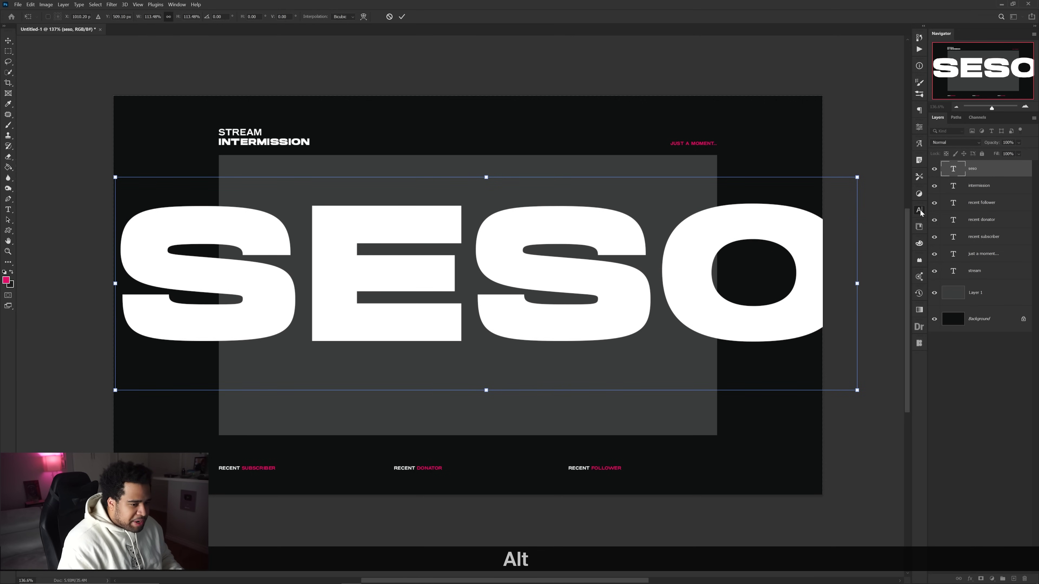
drag(737, 273, 719, 270)
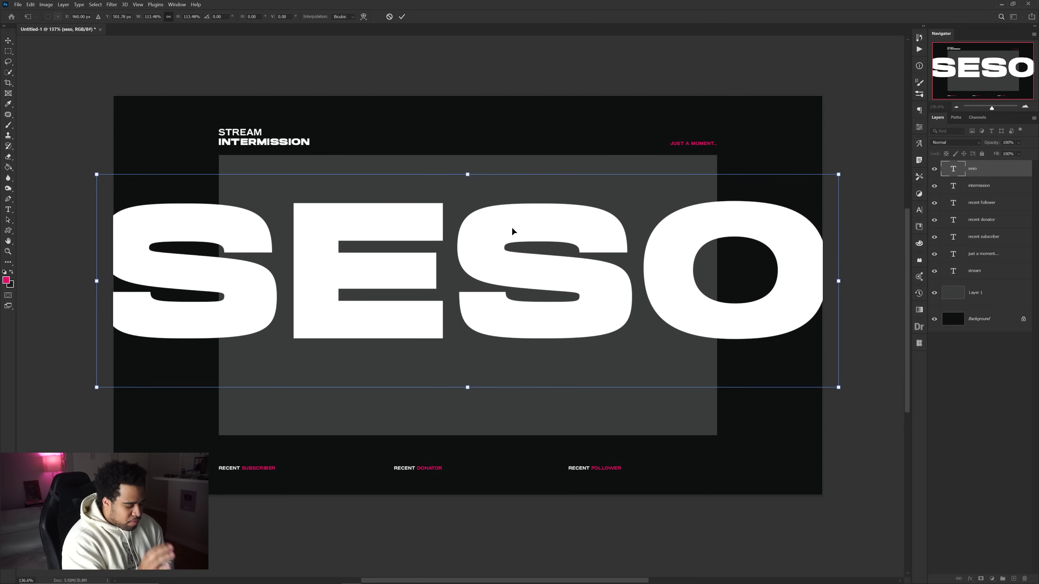
key(Return)
drag(612, 228, 613, 245)
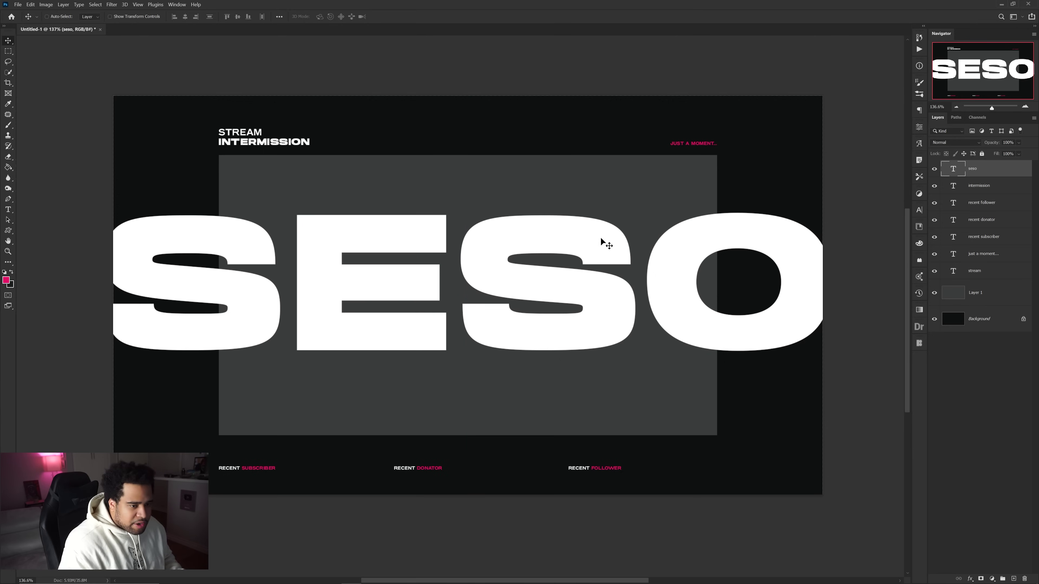
Move the "seso" text layer beneath the grey frame's layer, just above the background
drag(985, 174, 979, 305)
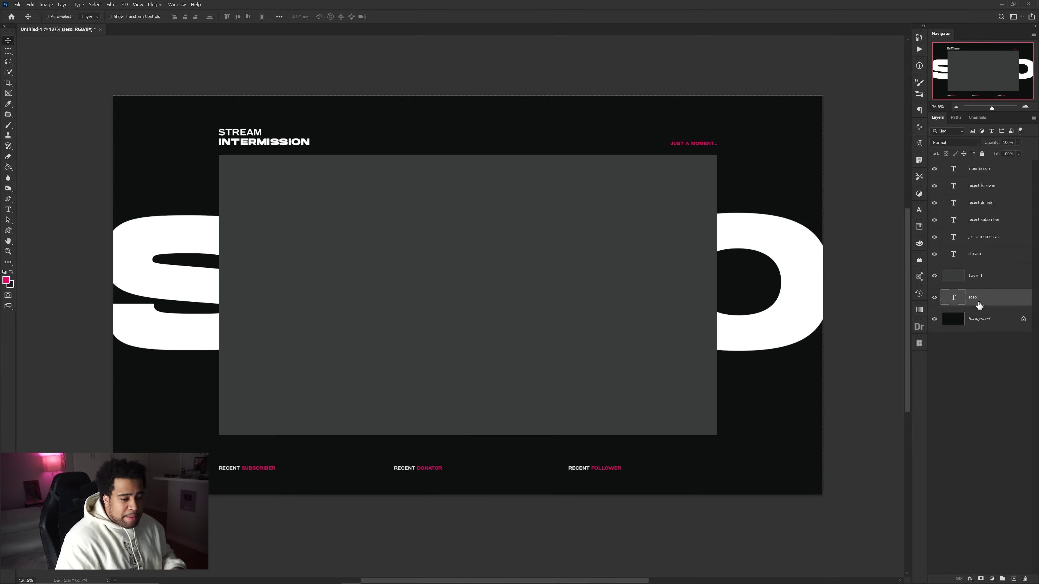
click(934, 297)
click(934, 298)
Duplicate the "seso" text directly below itself and recolour the copy dark grey #1c1c1d
key(alt+shift)
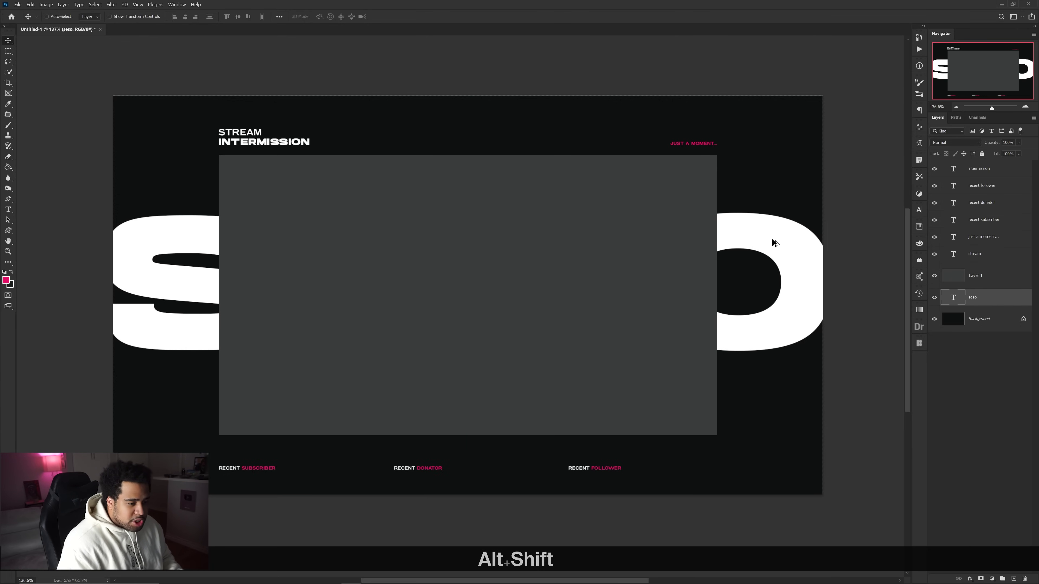
drag(767, 236, 779, 390)
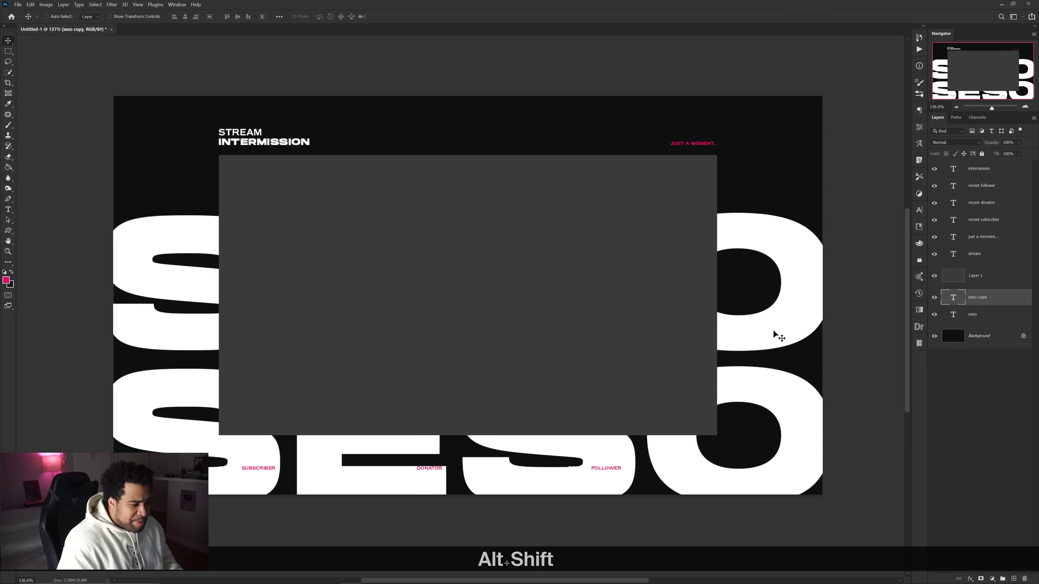
click(919, 210)
click(897, 256)
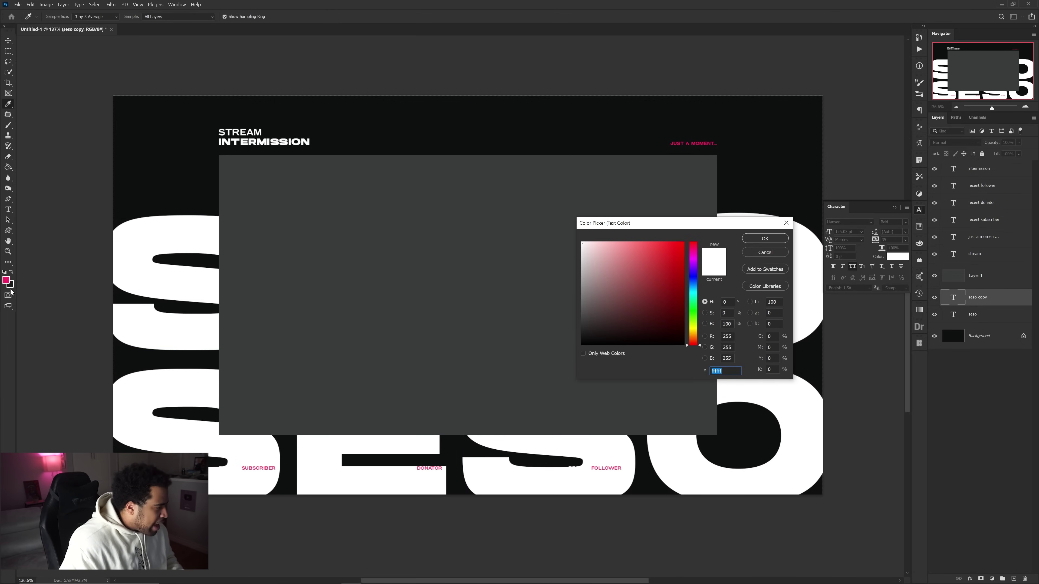
click(62, 286)
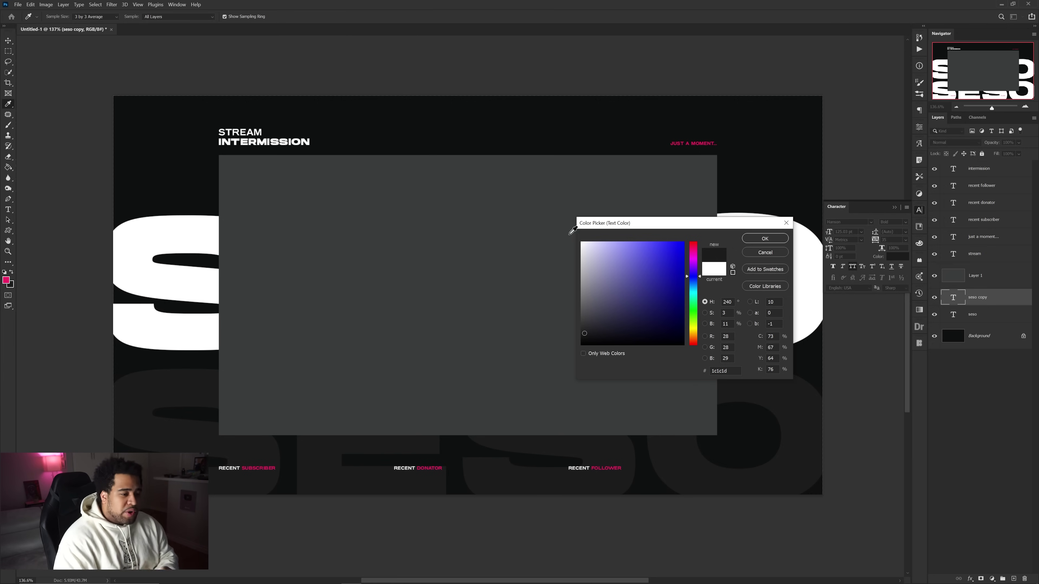
click(763, 239)
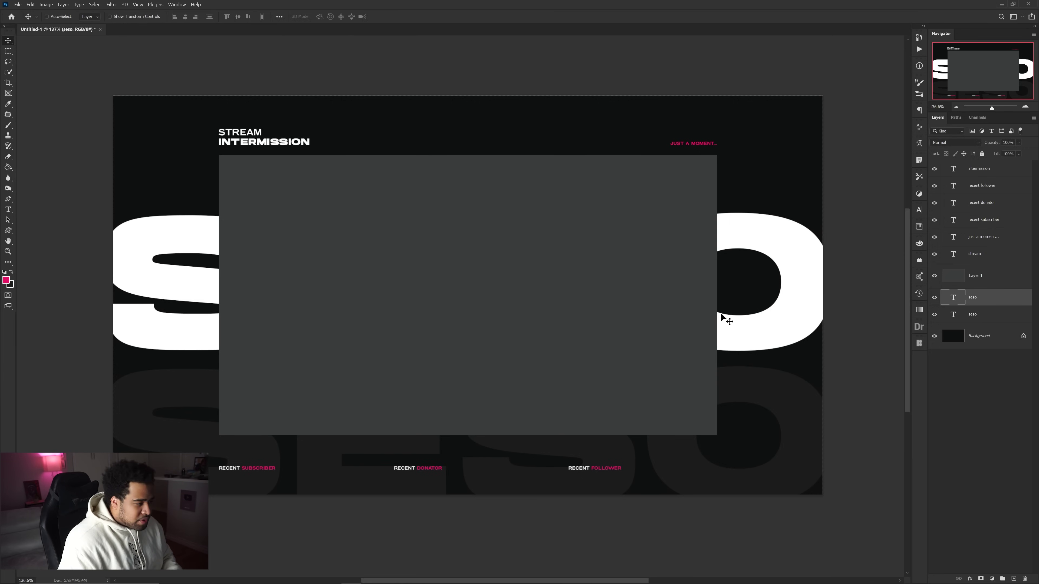
Fill the upper white "seso" text with the pink foreground colour
key(ctrl)
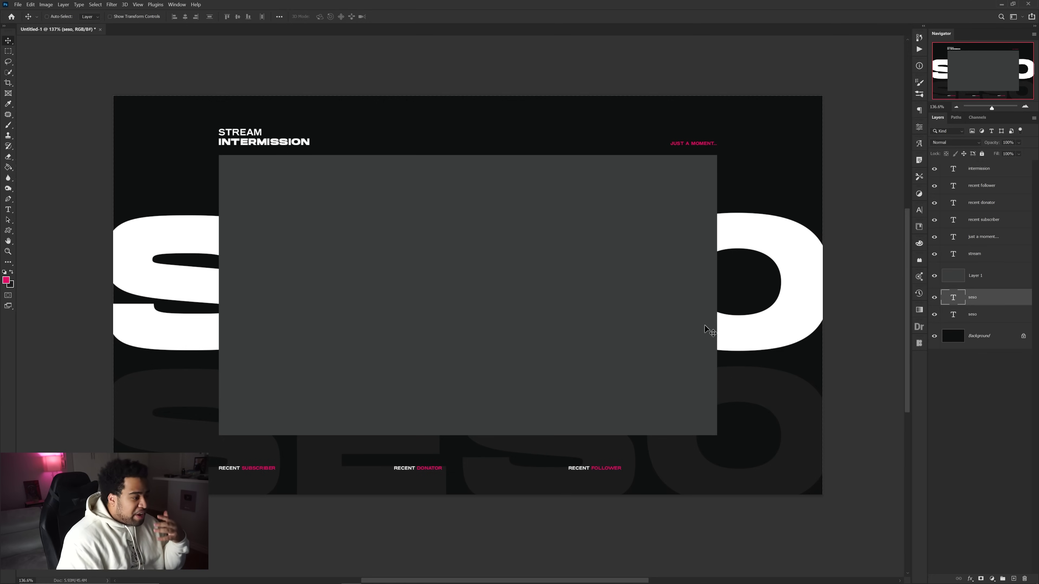
key(ctrl)
drag(779, 239, 755, 225)
key(ctrl+z)
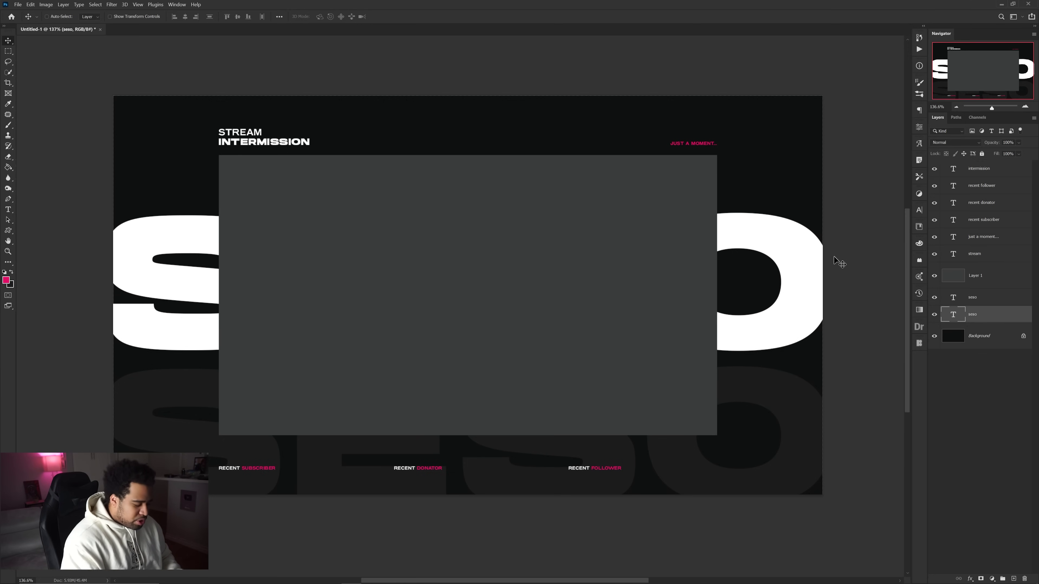
key(alt+BackSpace)
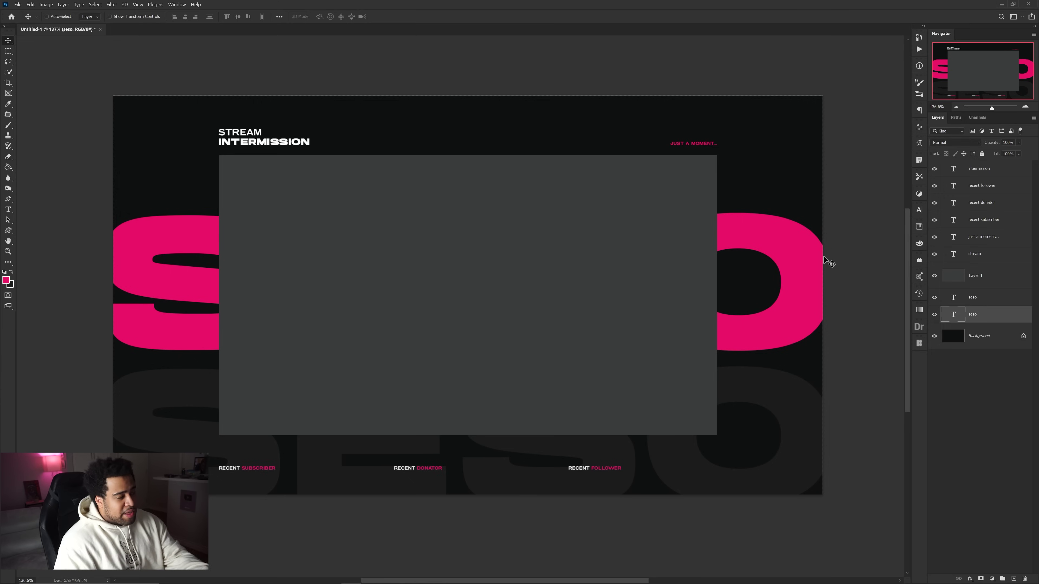
Try a turquoise foreground colour as the fill of the upper "seso" text, and undo the fill
click(6, 280)
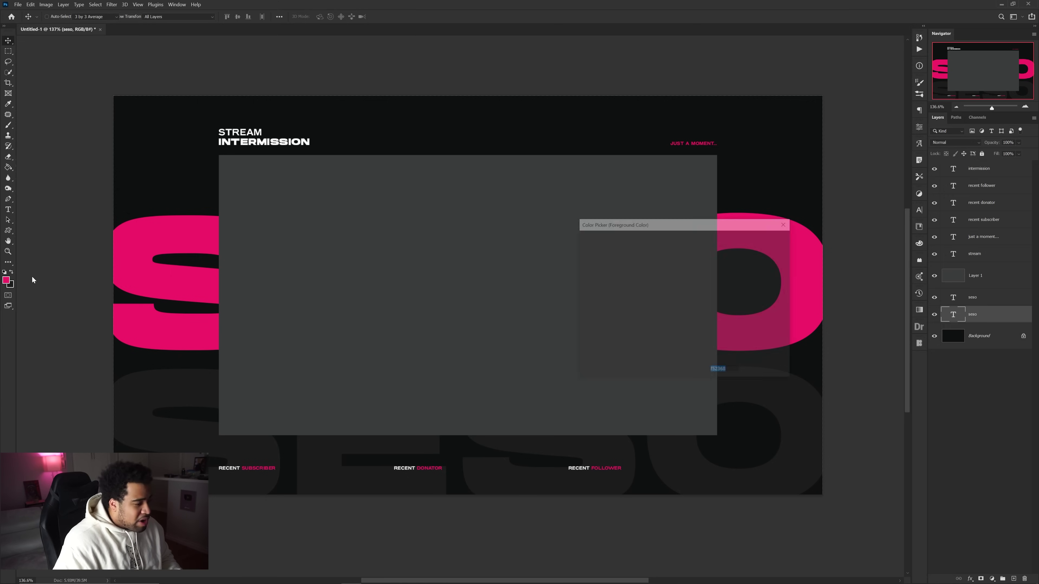
mouse_move(693, 293)
mouse_down()
mouse_move(692, 312)
mouse_move(691, 299)
mouse_up()
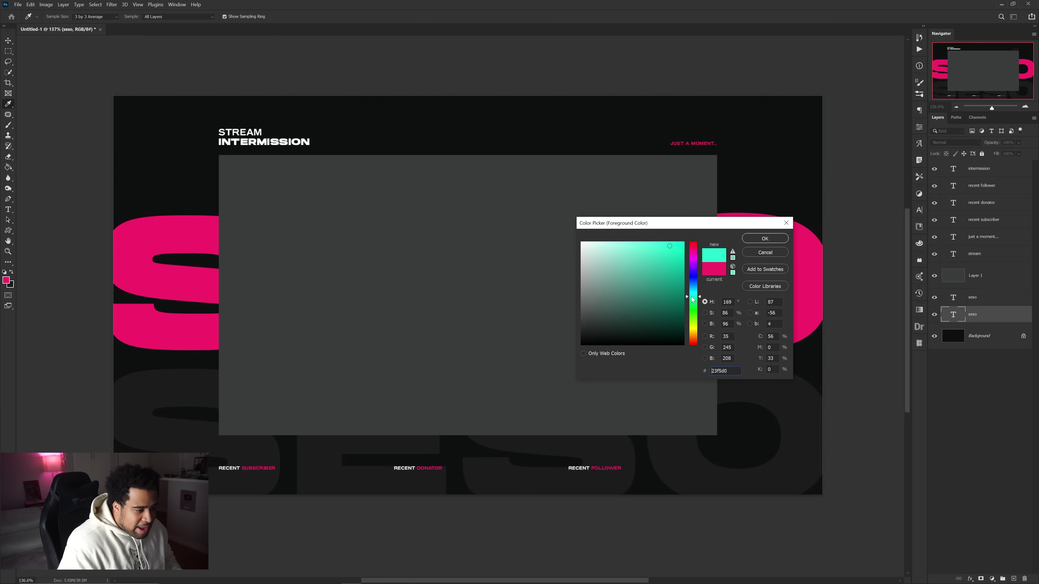
click(751, 240)
key(alt+BackSpace)
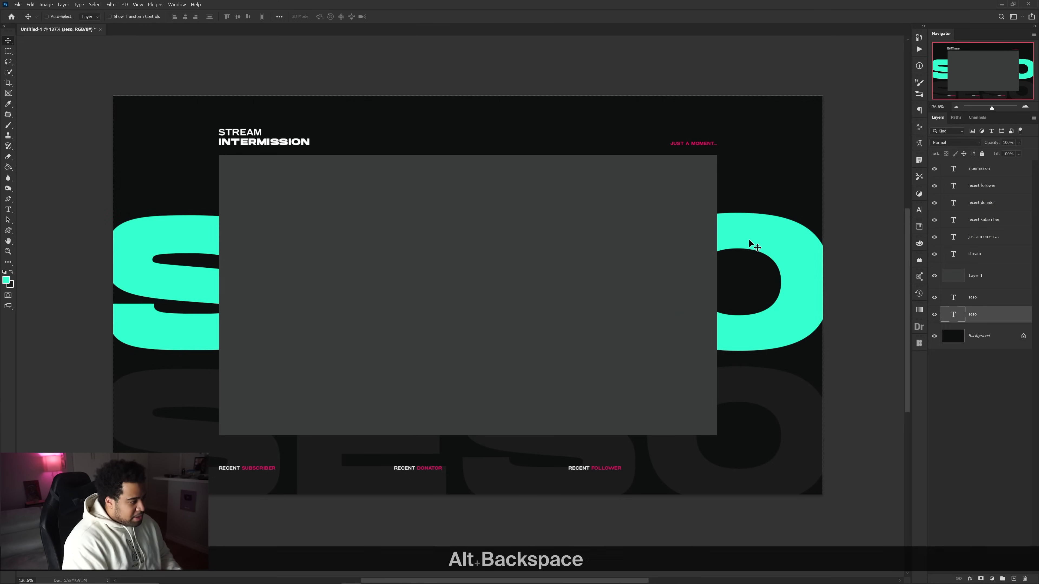
alt+scroll(728, 252, down, 1)
scroll(728, 251, down, 2)
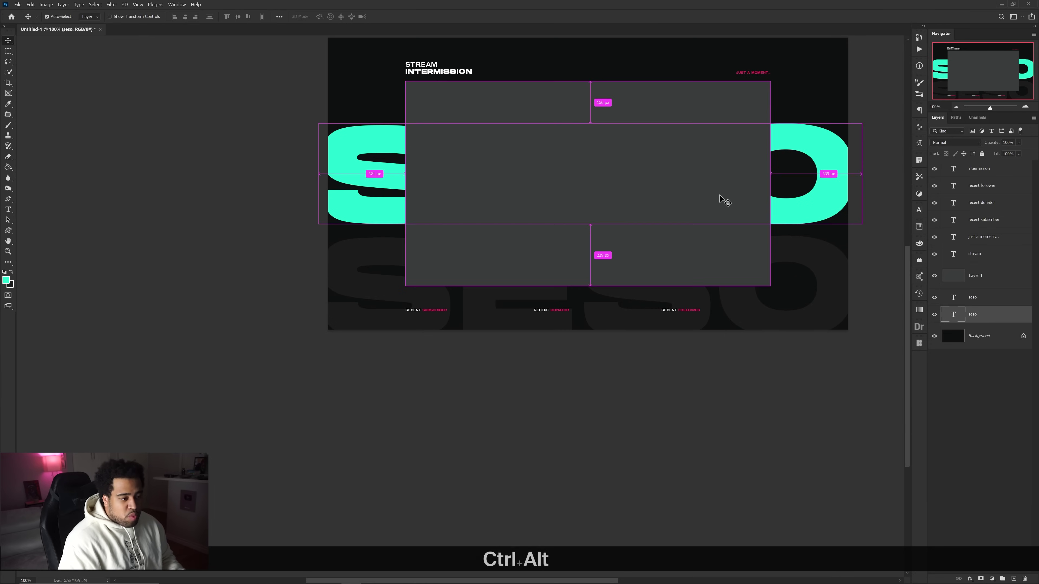
key(ctrl+alt+z)
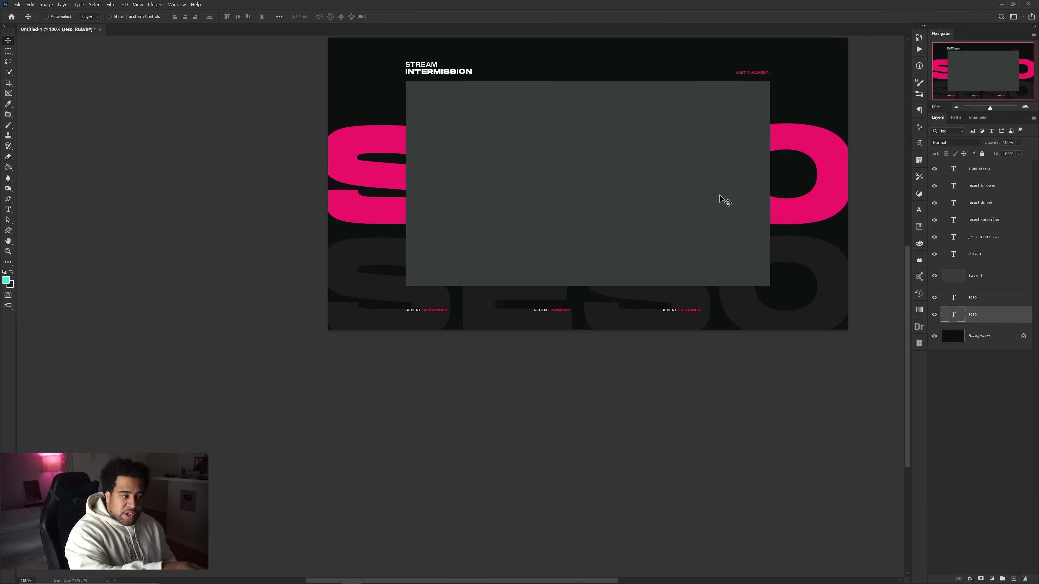
Compare the layout with and without the dark lower "seso" text by toggling its visibility
drag(692, 176, 584, 274)
alt+scroll(584, 274, up, 1)
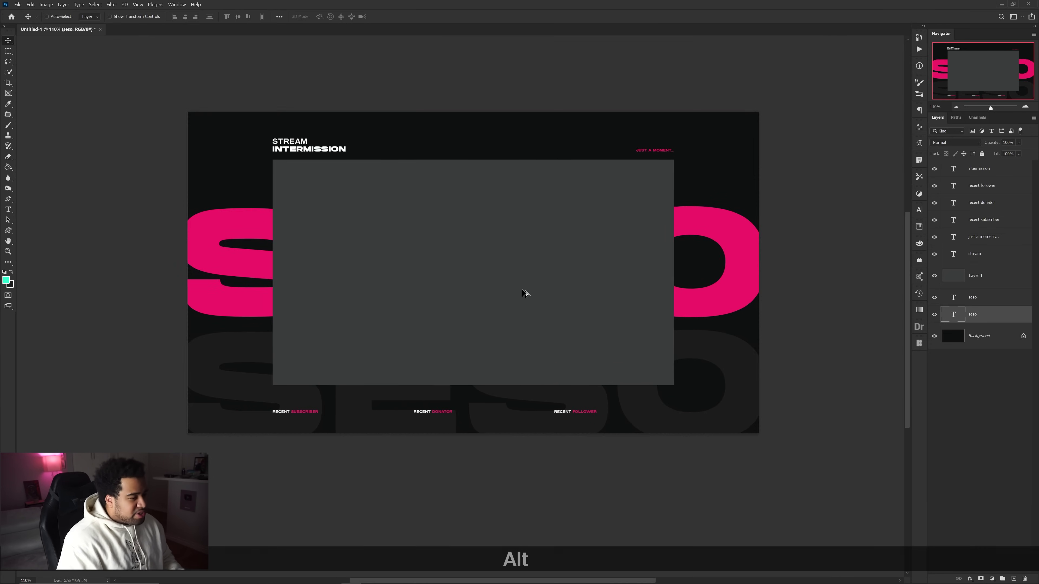
alt+scroll(520, 295, up, 2)
drag(510, 309, 505, 320)
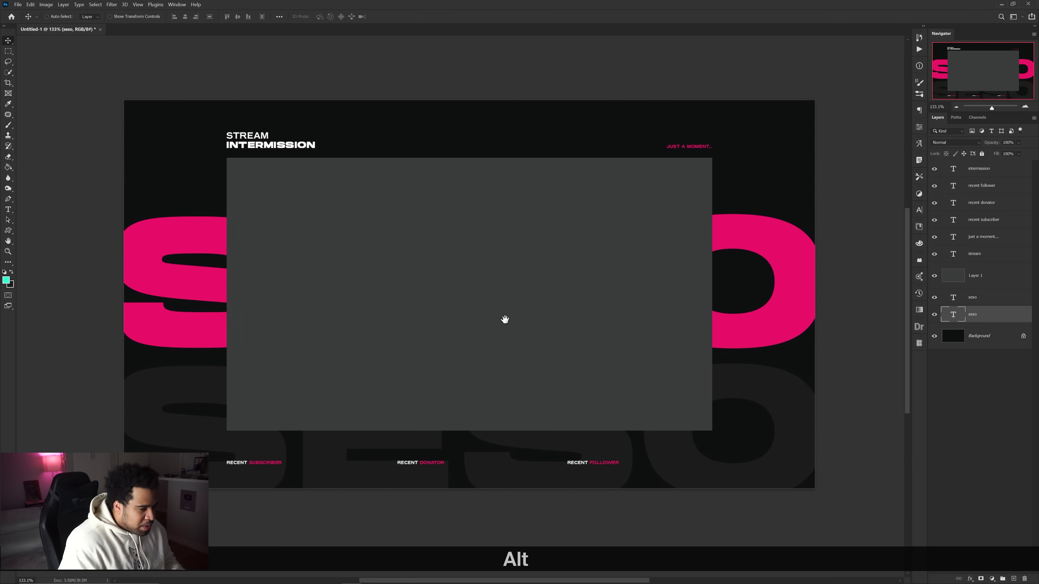
click(934, 297)
click(934, 298)
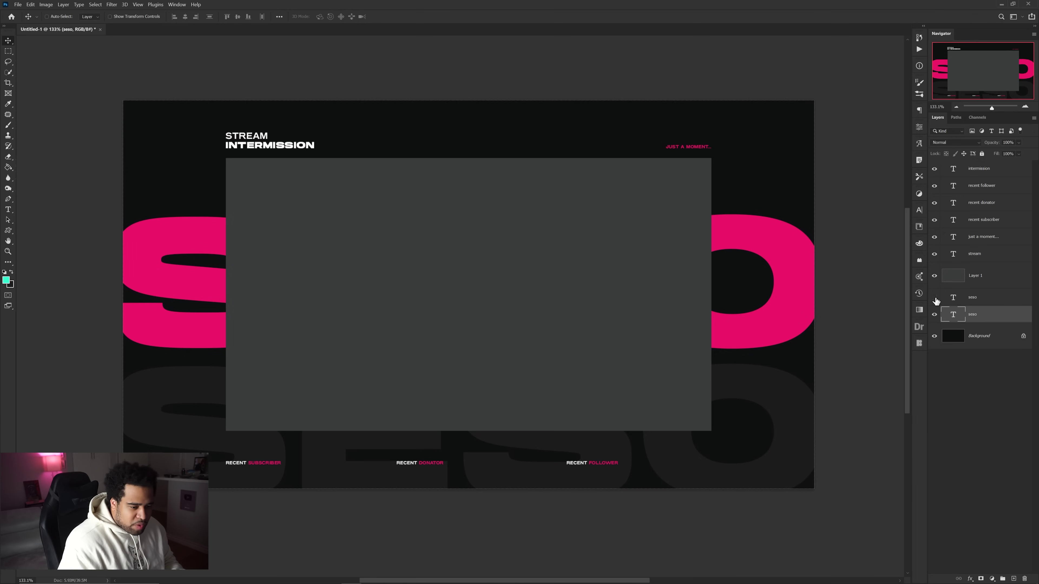
click(934, 297)
click(934, 297)
click(934, 298)
click(935, 299)
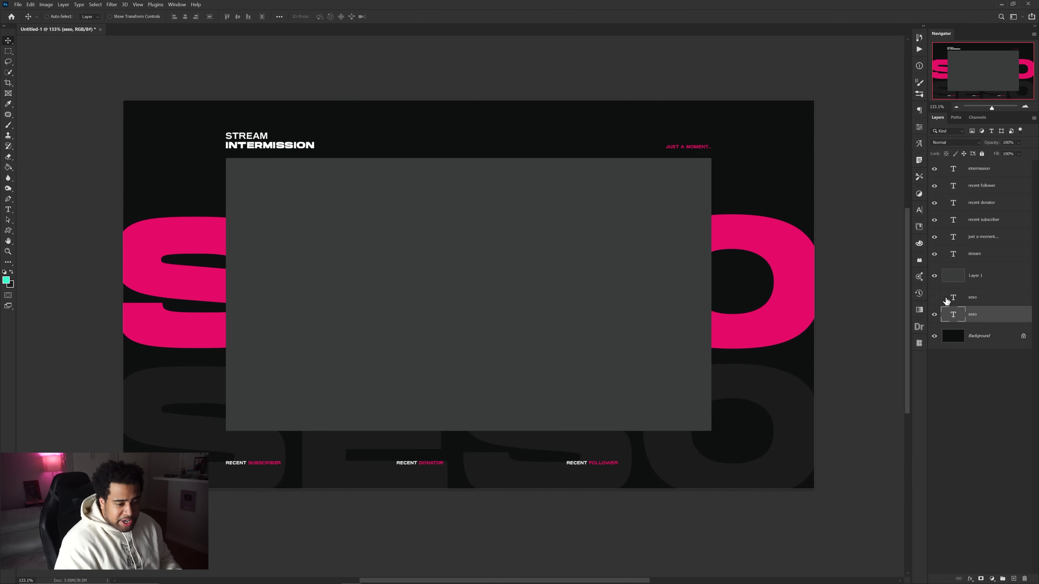
click(935, 299)
click(935, 299)
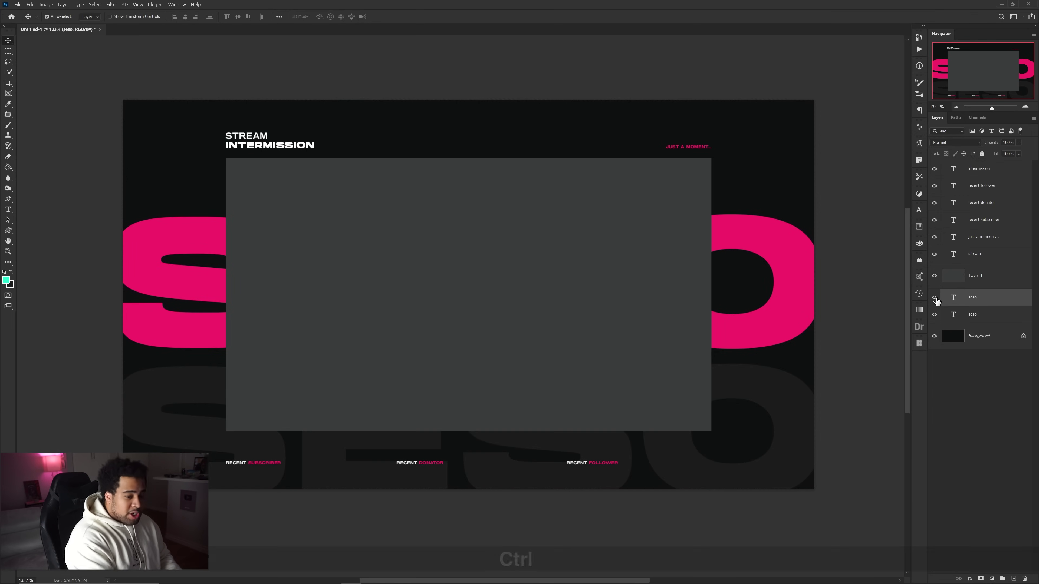
Duplicate the dark lower "seso" text in place and set the copy's fill to 0%
key(ctrl+j)
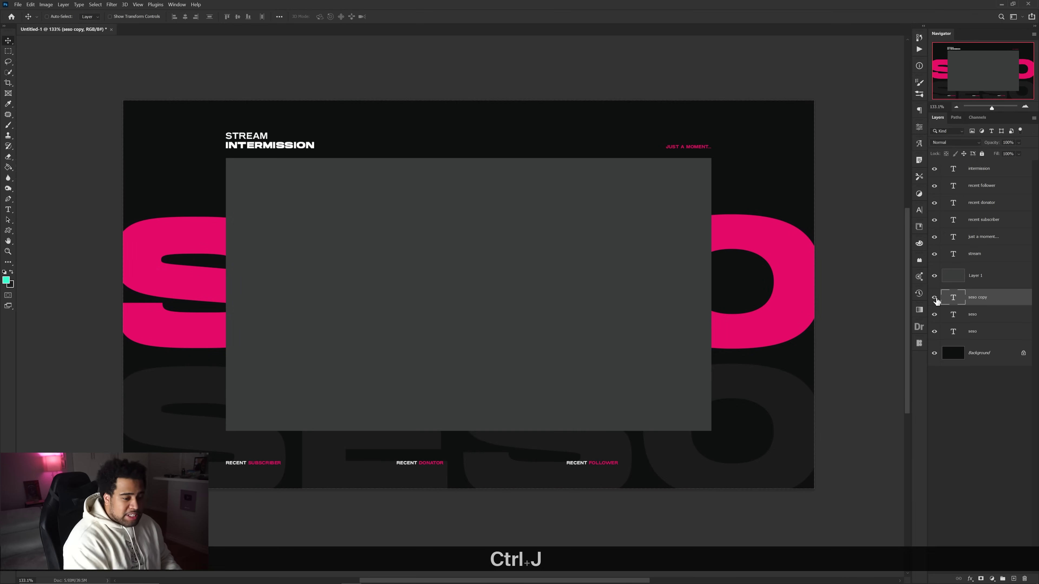
click(1018, 155)
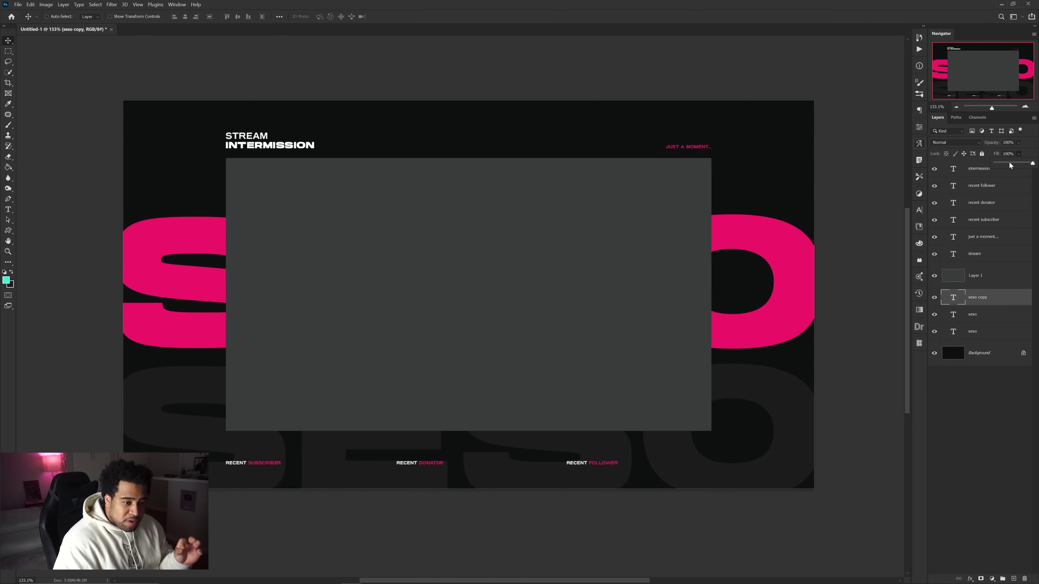
drag(1008, 162, 973, 167)
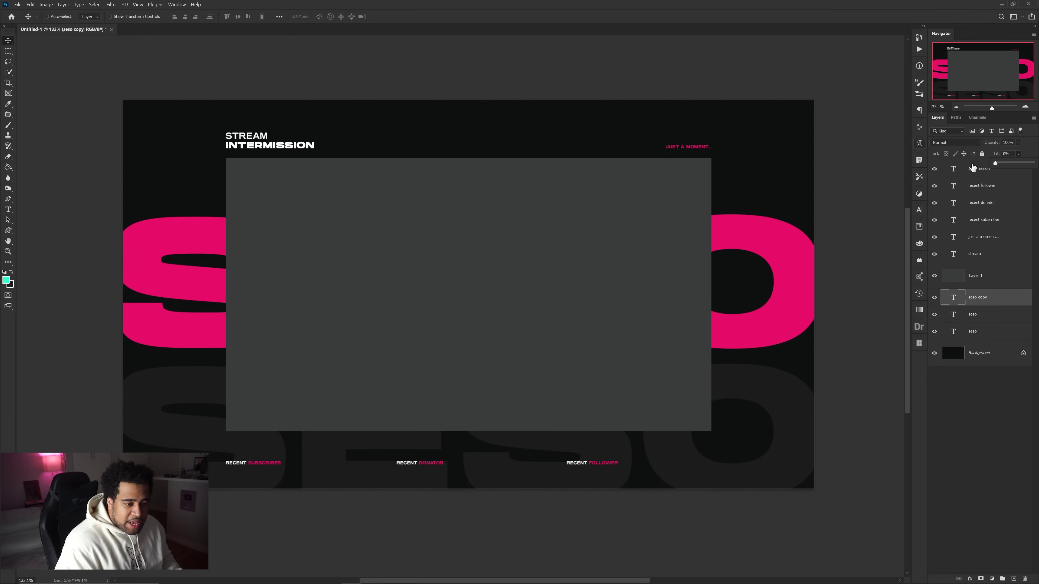
click(1004, 305)
Add a stroke layer effect positioned inside the zero-fill copy of the lower "seso" text
double_click(990, 303)
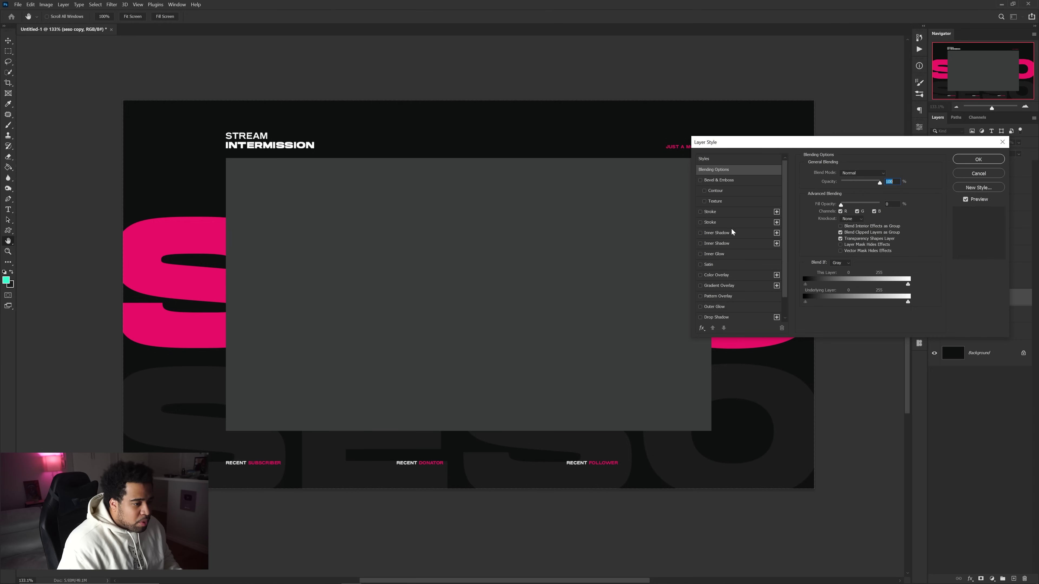
click(705, 224)
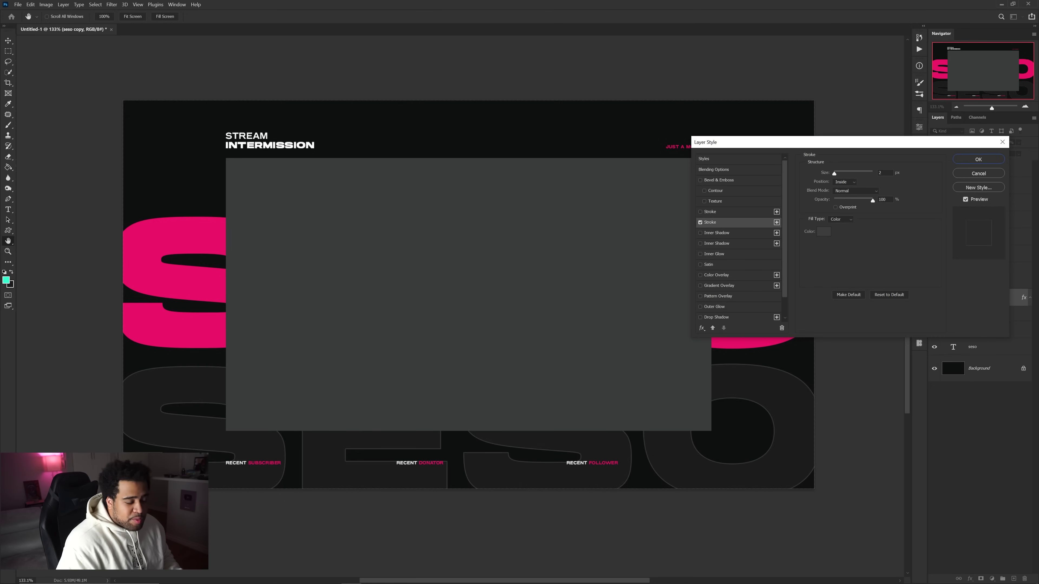
double_click(883, 172)
click(843, 182)
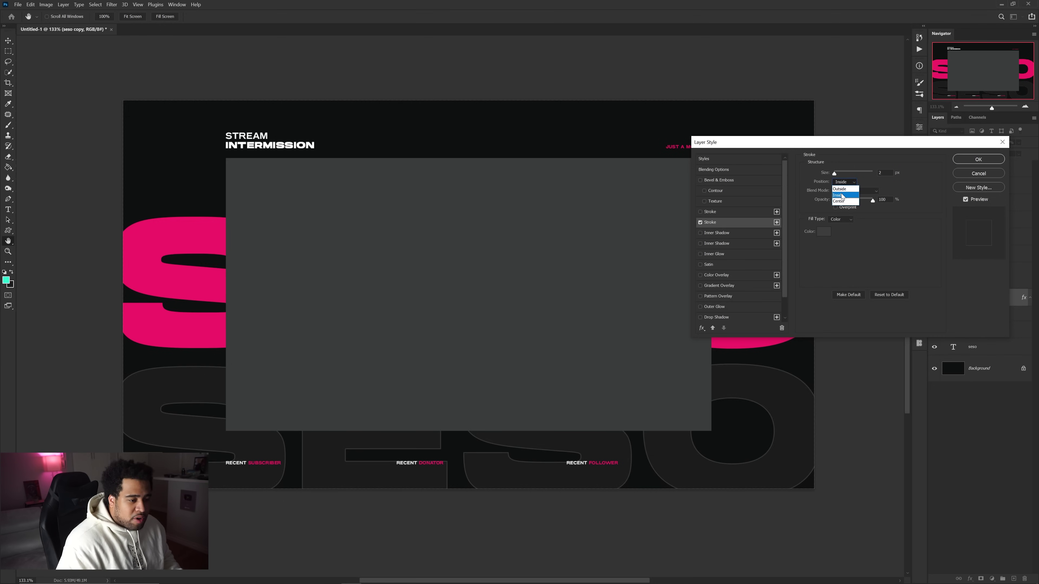
click(841, 196)
Set the copy's stroke colour to dark grey #313131 and apply the layer style
click(823, 231)
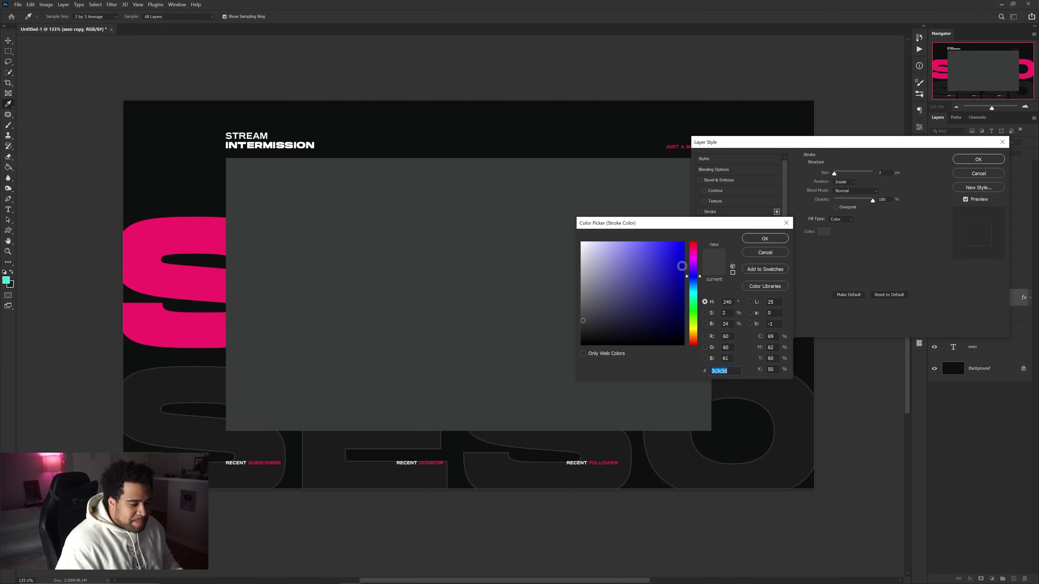
click(332, 440)
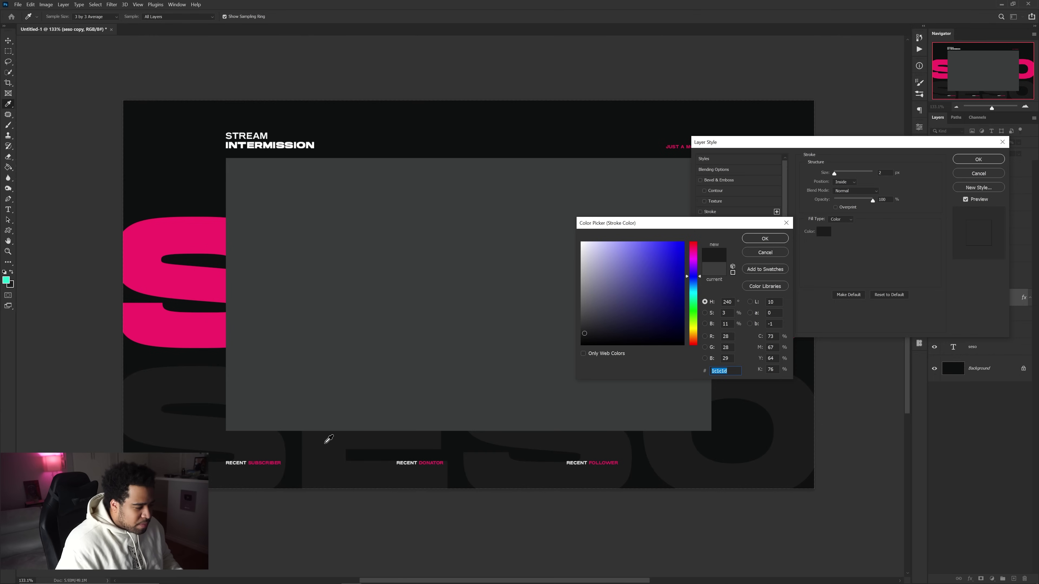
click(585, 332)
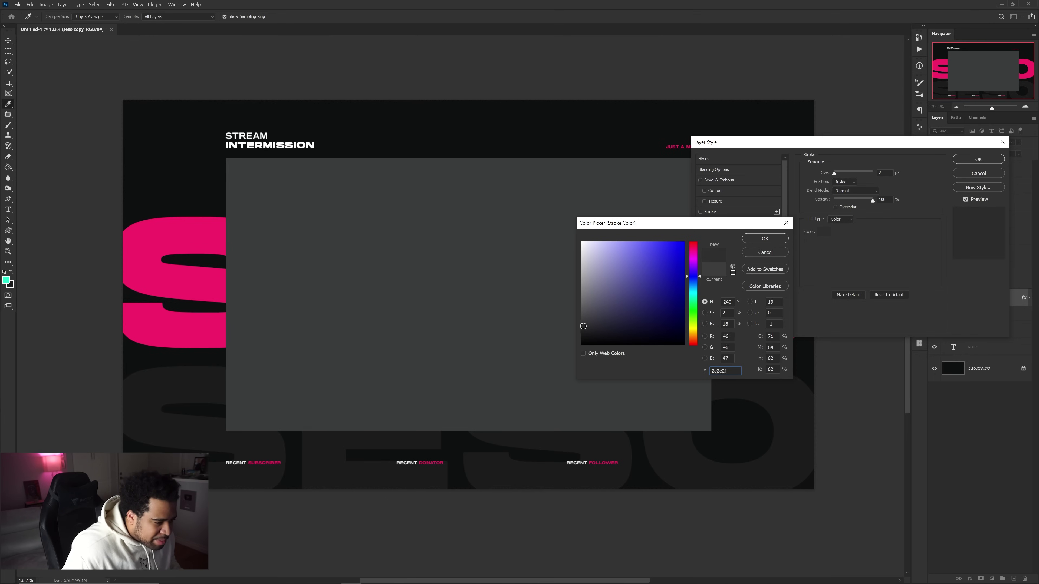
drag(584, 326, 581, 325)
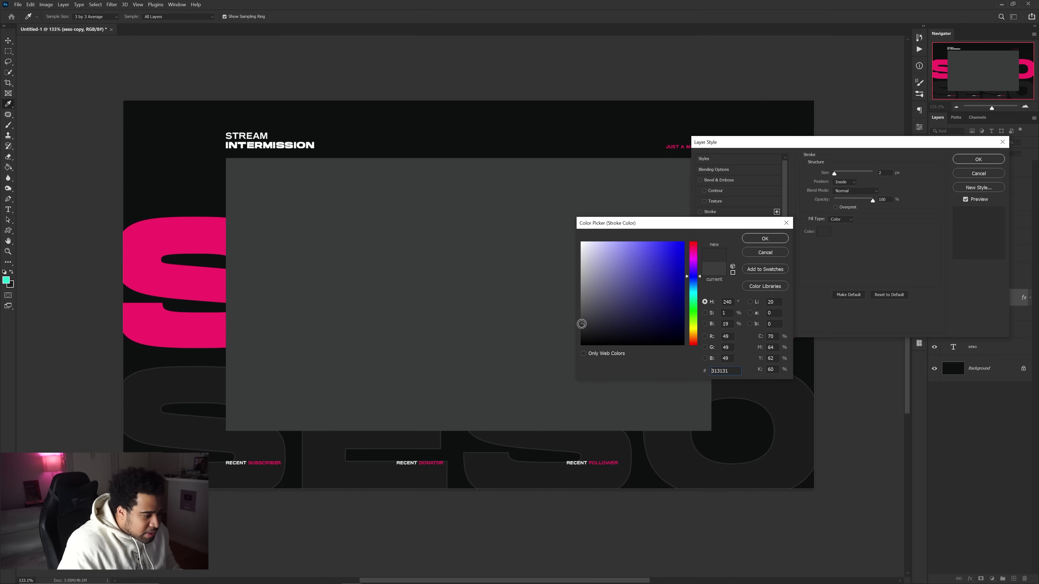
click(764, 239)
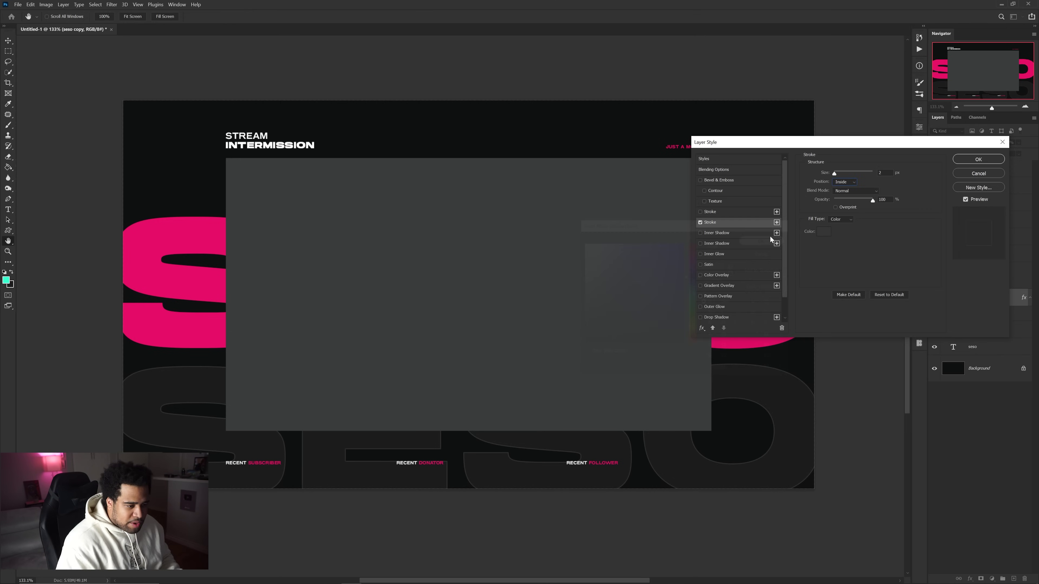
click(978, 159)
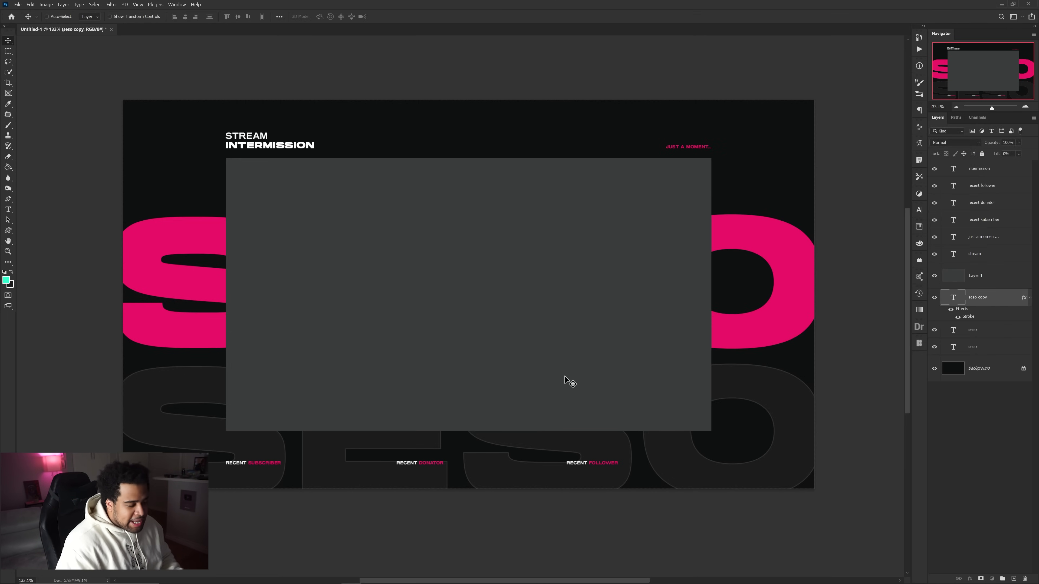
Try moving the outlined "seso" copy up behind the stream intermission title, and undo the move
drag(571, 382, 566, 87)
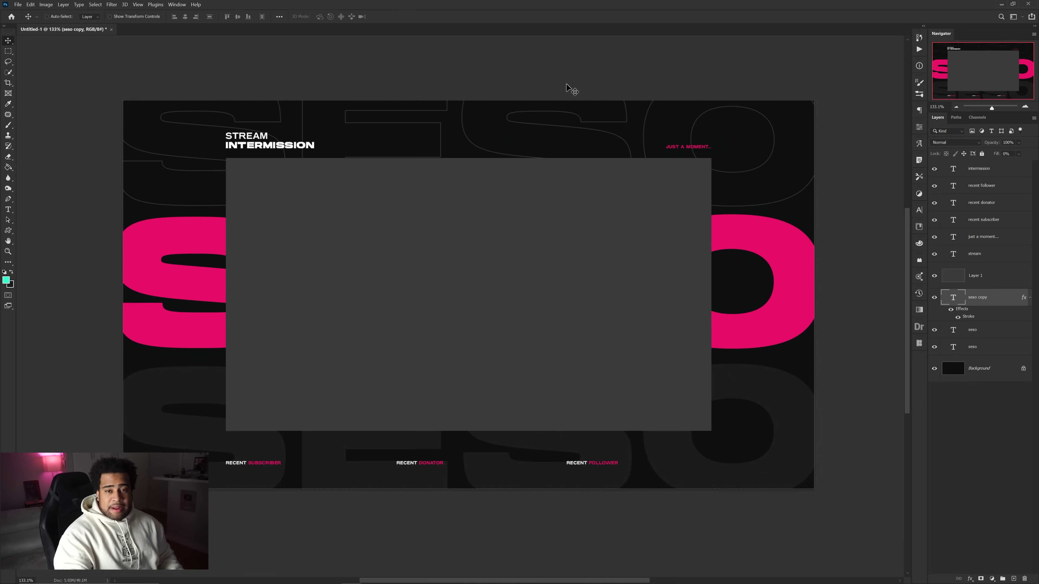
key(ctrl+z)
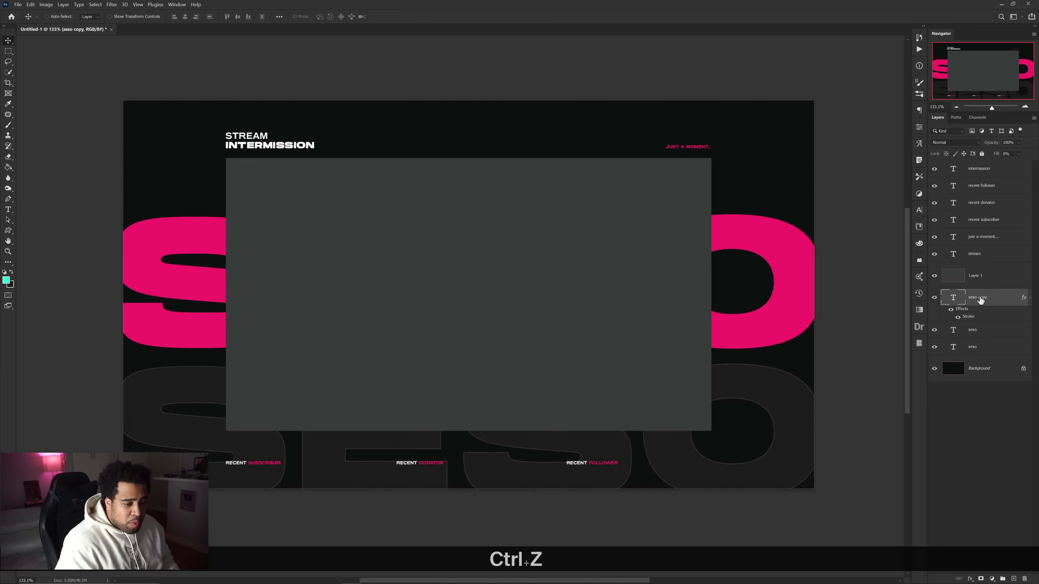
Convert the outlined "seso" copy to a smart object and rasterize it
right_click(981, 300)
click(981, 309)
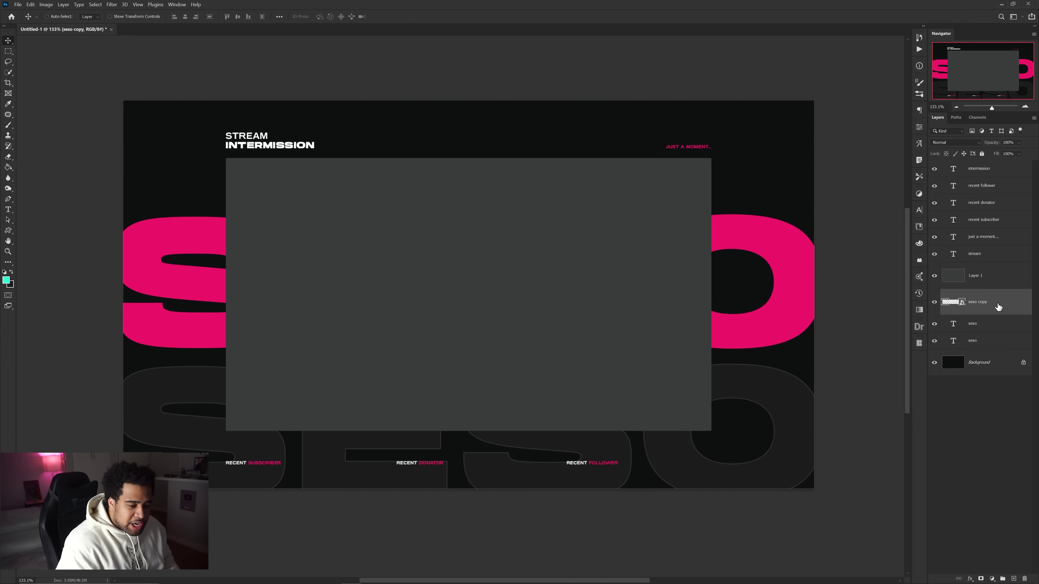
right_click(998, 306)
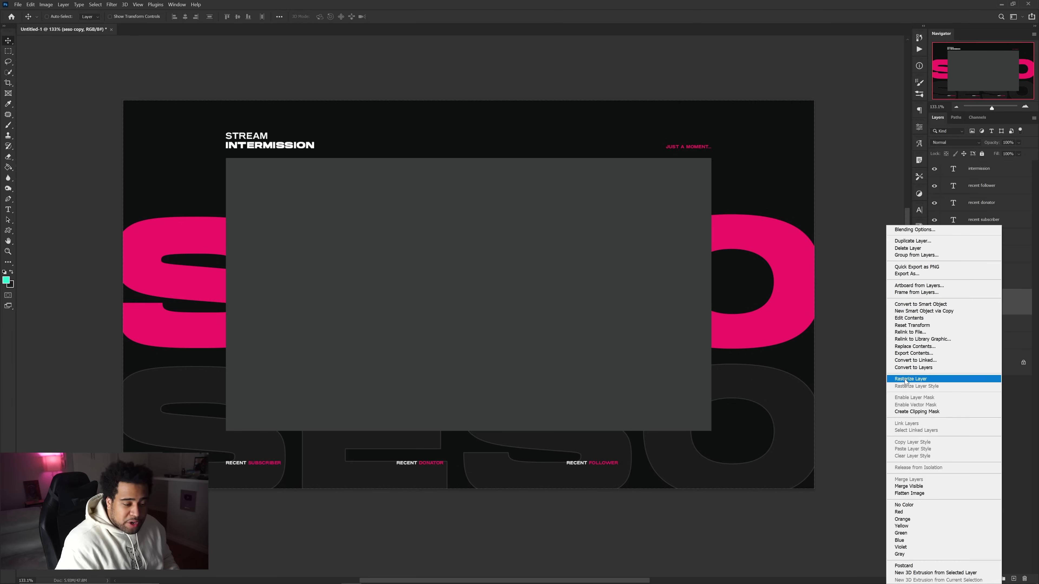
click(930, 379)
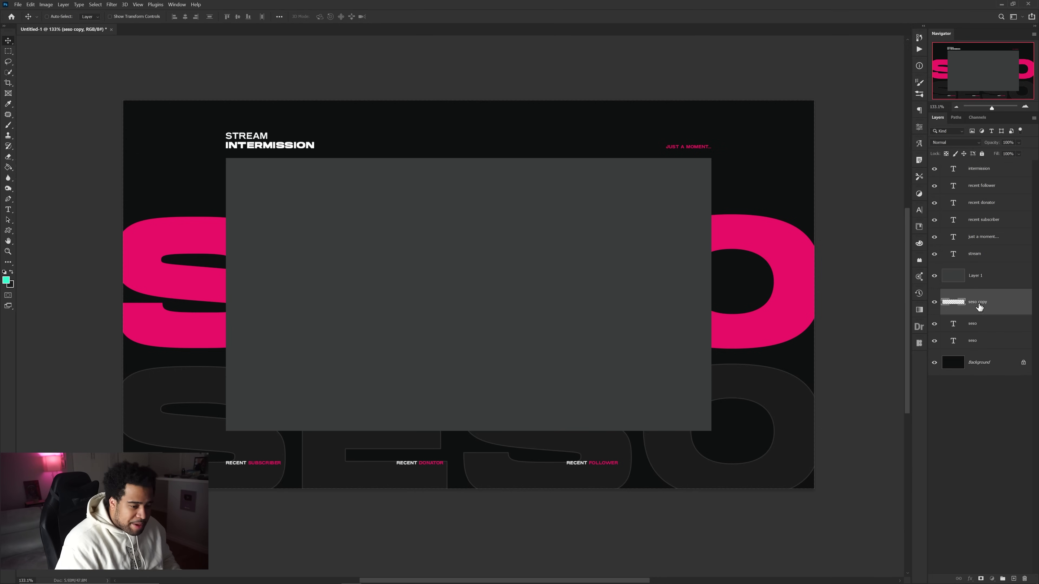
Rename the rasterized text copy layer as "Outline" and the central frame layer as "Camerbox"
double_click(978, 303)
text(Outlin)
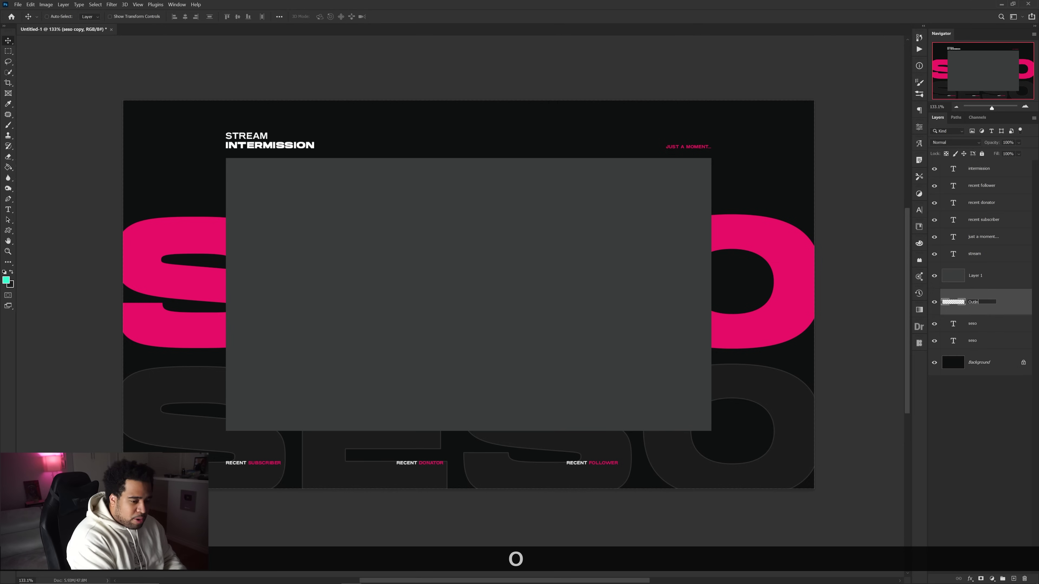
text(e)
key(Return)
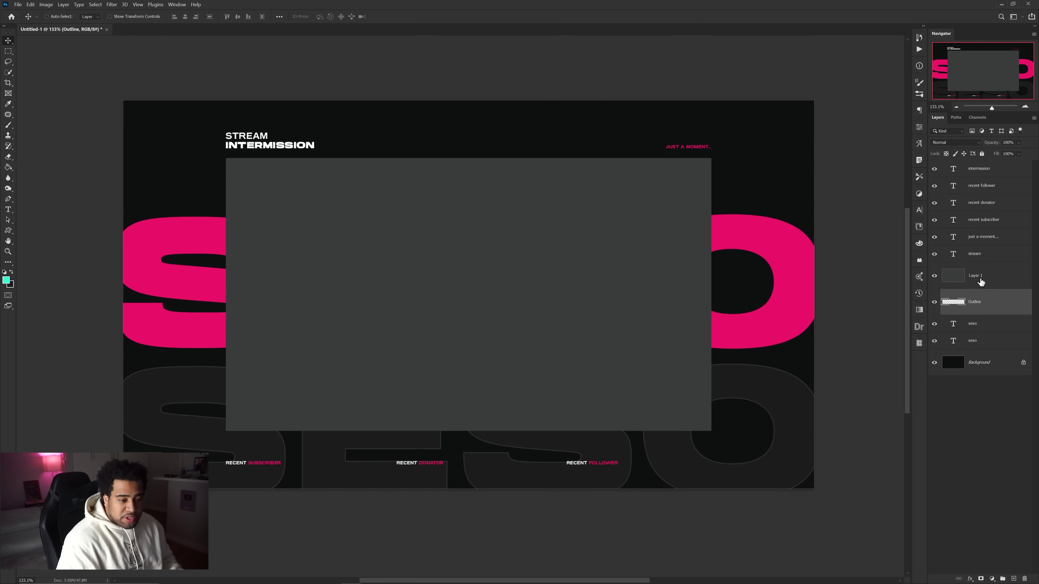
double_click(980, 279)
text(Camerab)
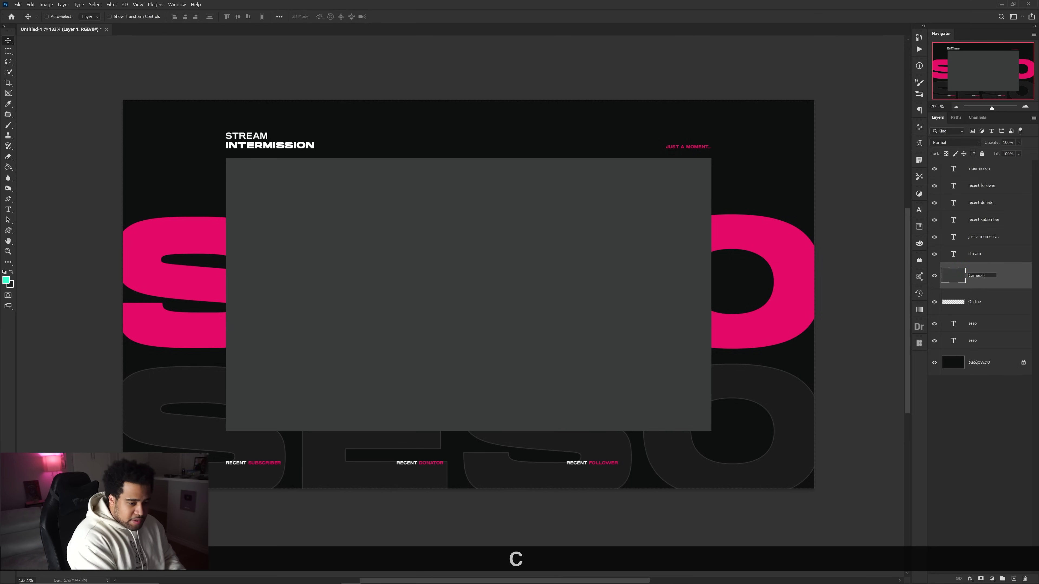
text(x)
key(Return)
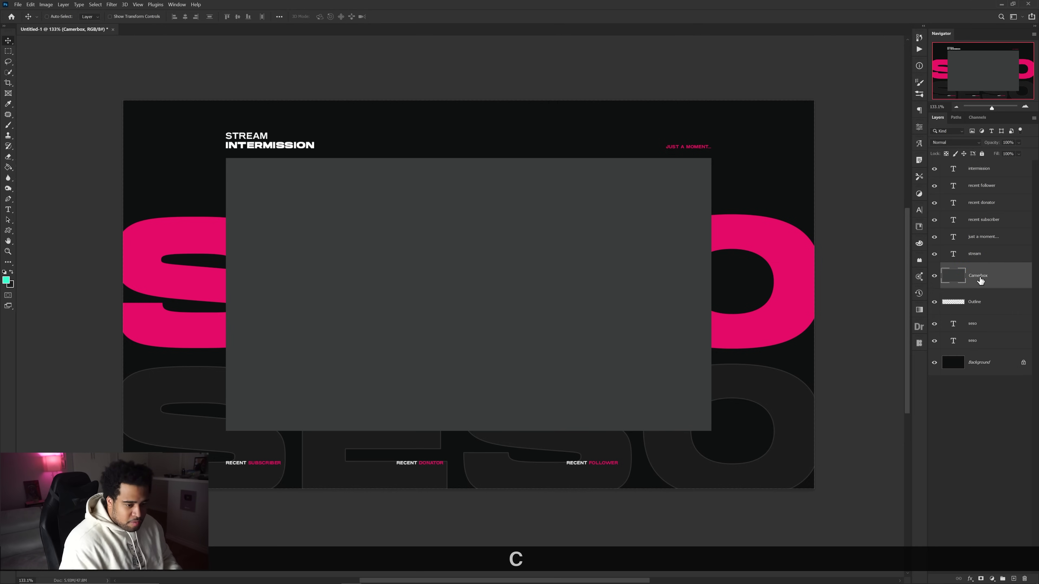
Hide the Outline layer and add a new empty layer directly above the dark lower "seso" text layer
click(967, 311)
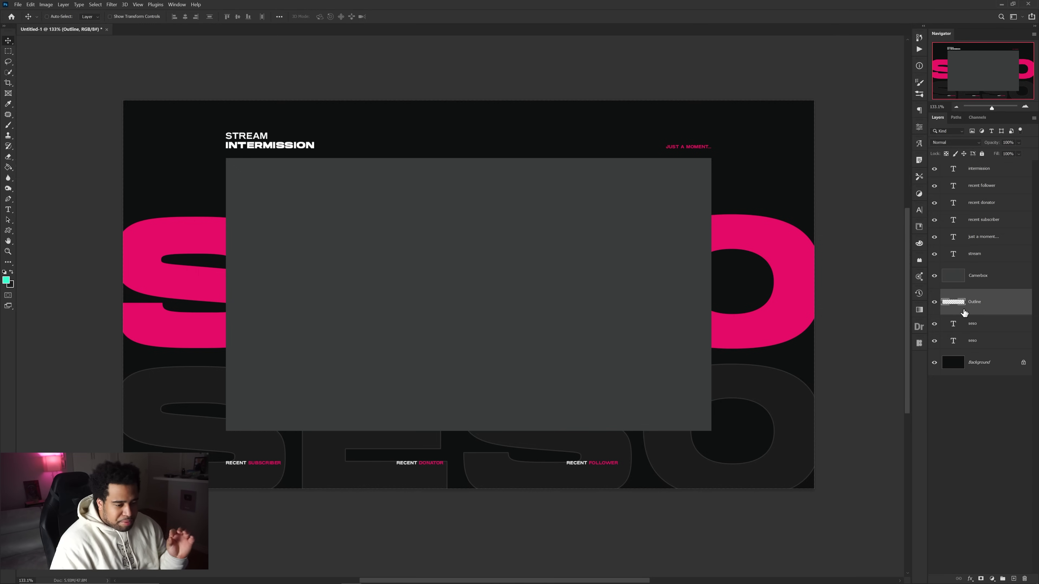
click(935, 303)
scroll(782, 409, up, 3)
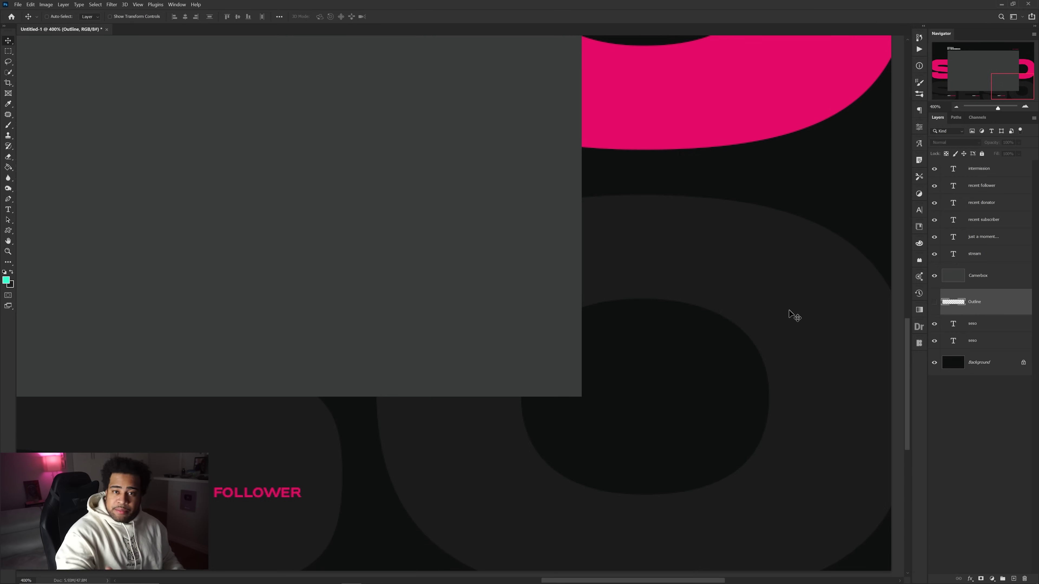
ctrl+click(721, 251)
key(ctrl+z)
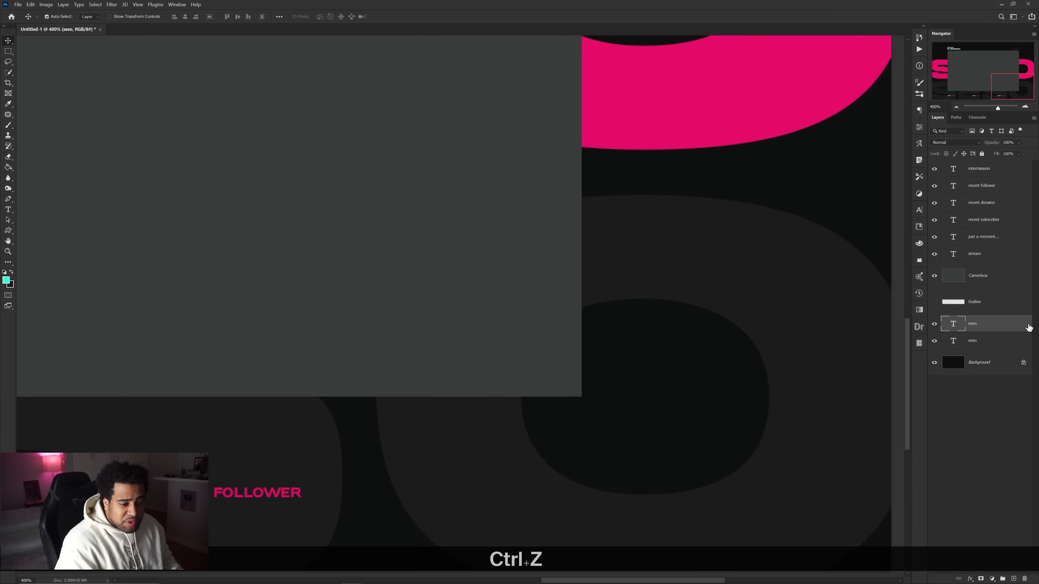
key(ctrl+shift+n)
key(Return)
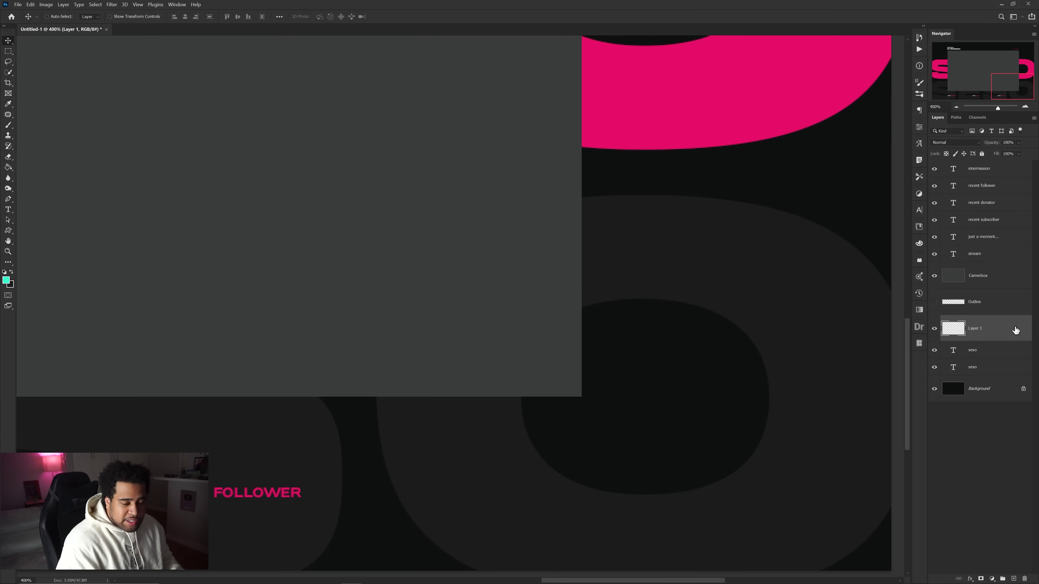
Give the new layer a pattern overlay using the diagonal-squares pattern from the Sesohq_Pattern_Pack
double_click(998, 328)
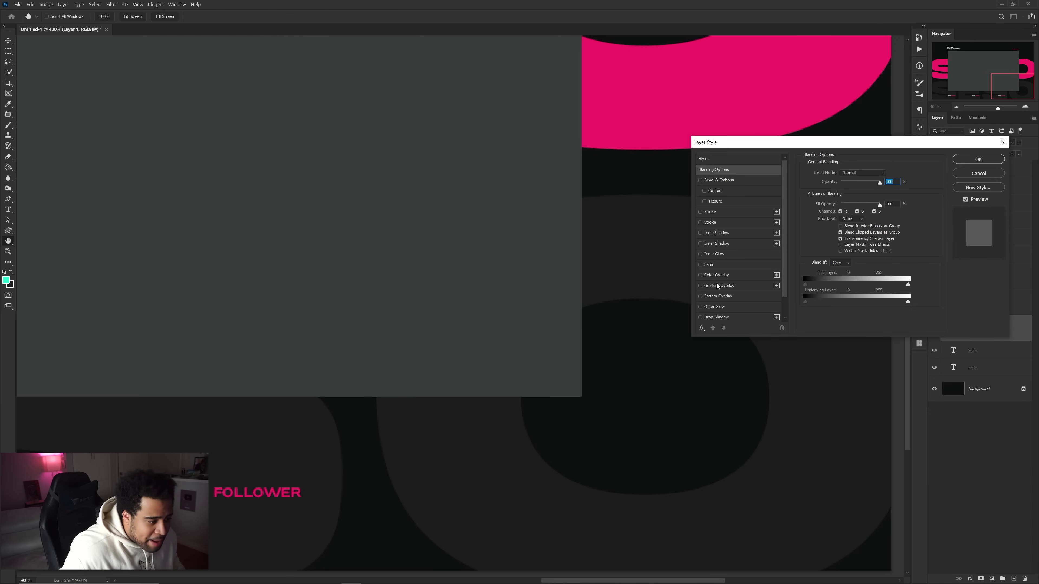
click(718, 296)
click(844, 208)
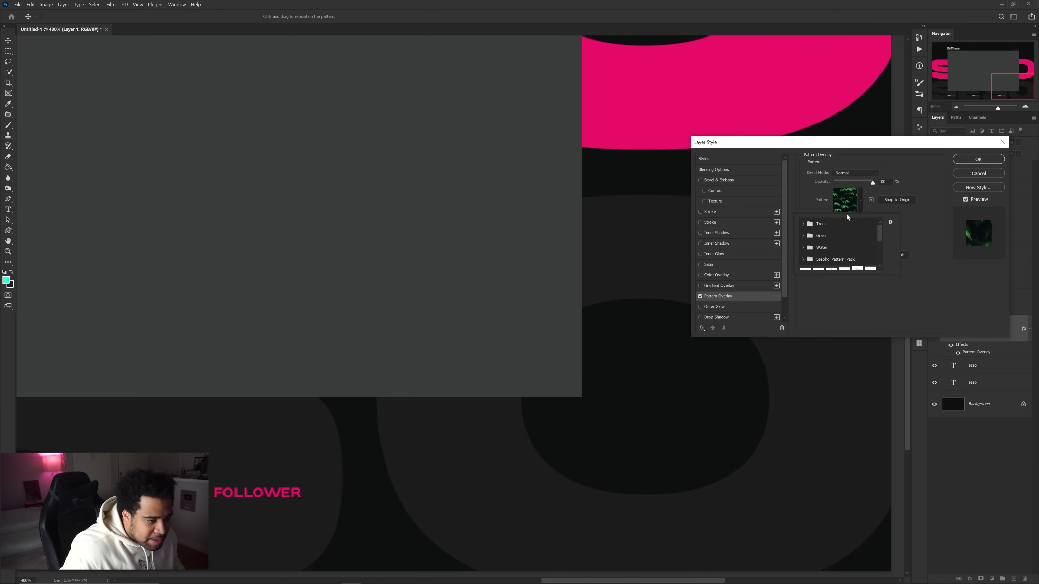
click(804, 260)
scroll(822, 258, down, 3)
click(826, 233)
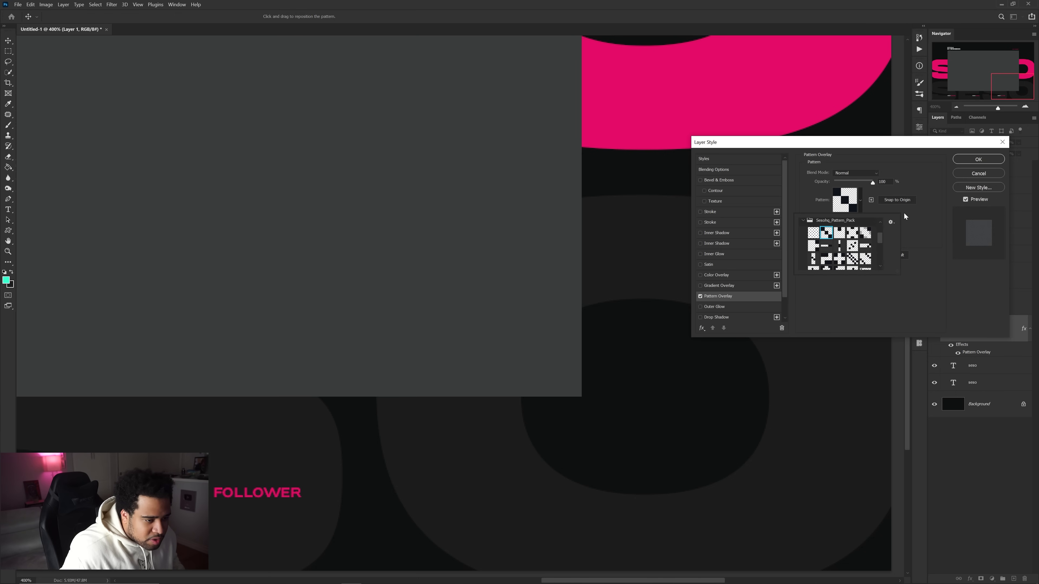
click(905, 216)
click(978, 159)
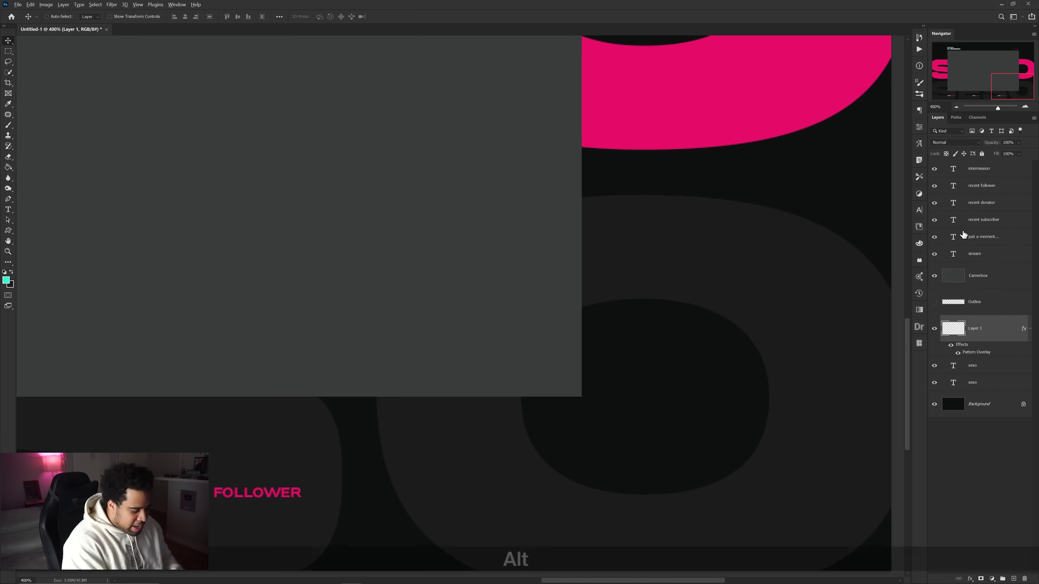
Fill the pattern layer with the turquoise foreground colour and set its fill to 0%
key(alt+BackSpace)
key(shift+0)
key(shift+0)
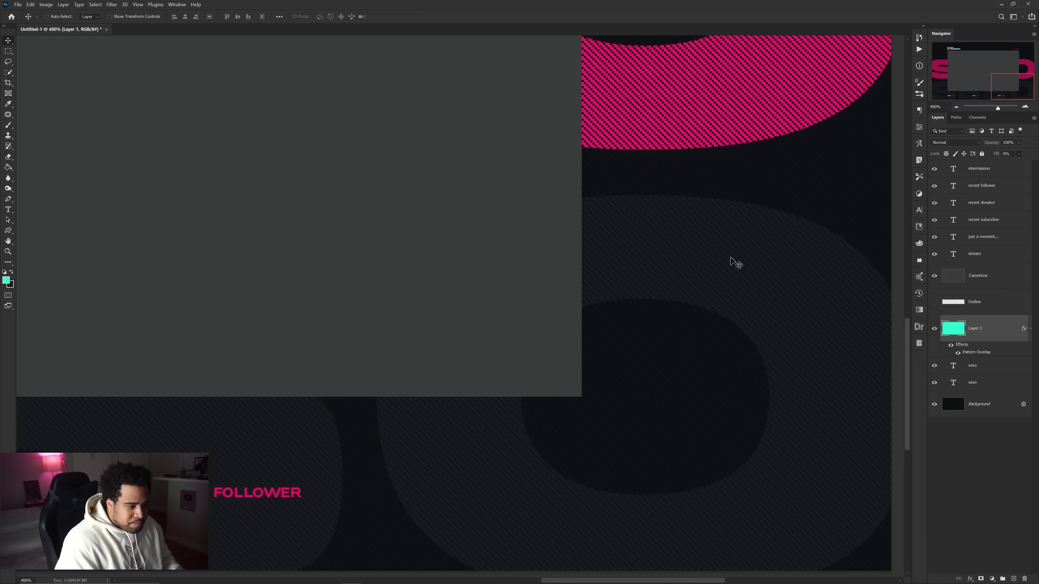
Convert the pattern layer to a smart object and darken its bluish pattern to black with Hue/Saturation
scroll(656, 286, down, 2)
right_click(982, 331)
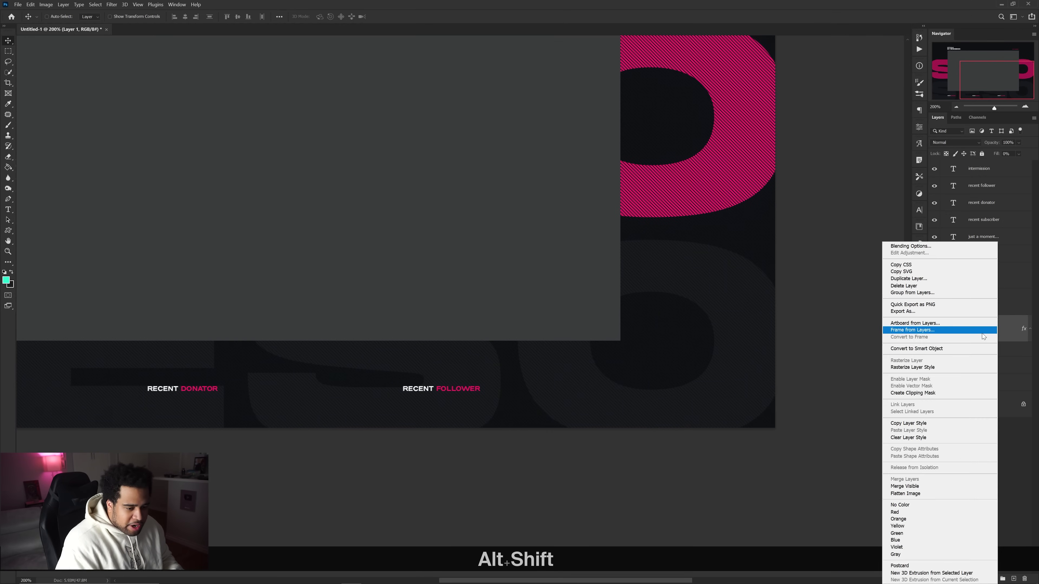
click(927, 348)
key(ctrl+u)
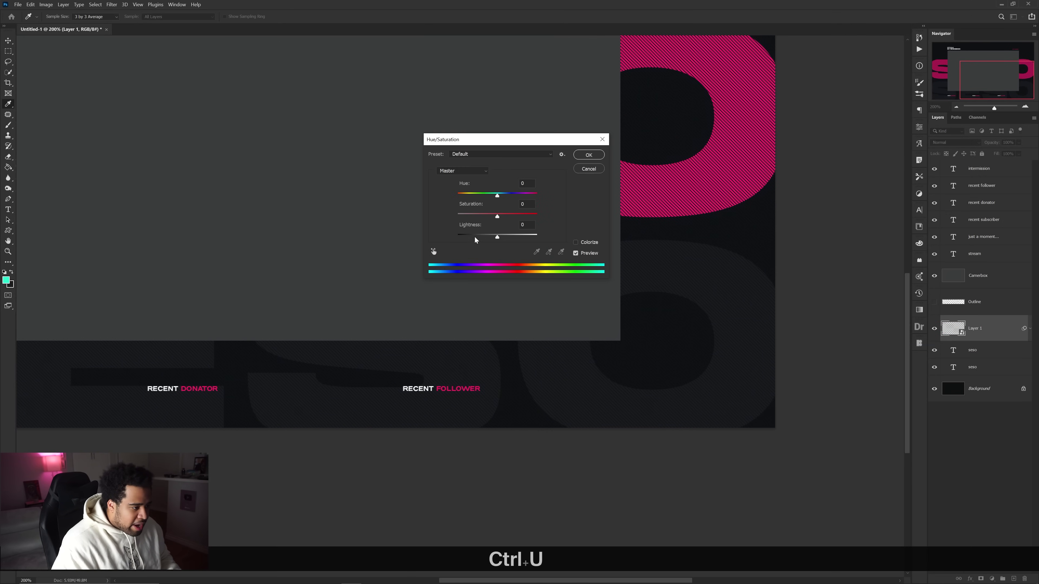
click(588, 155)
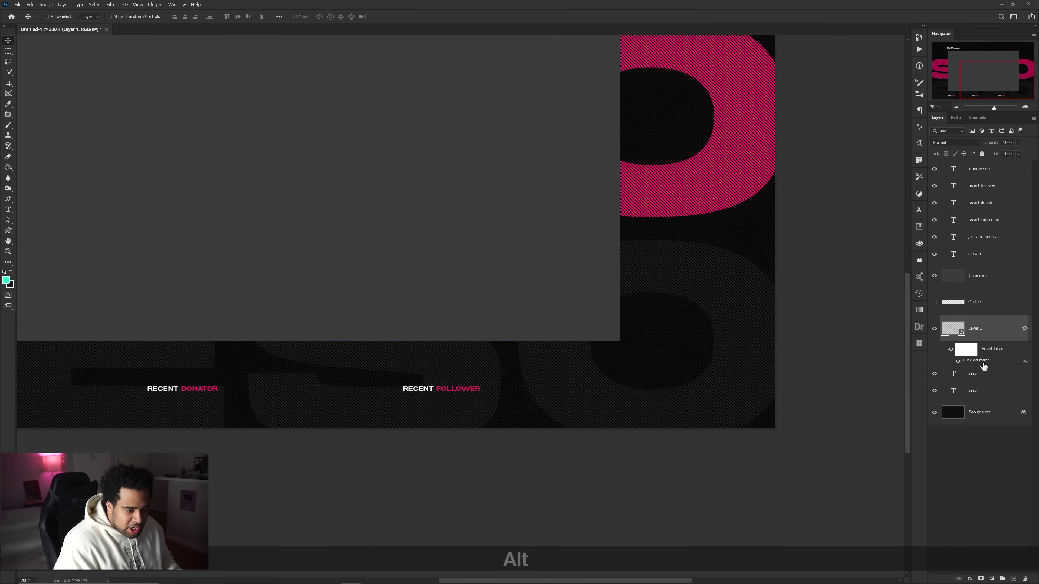
Clip the pattern layer to the dark lower "seso" text and check the texture across the lettering
alt+click(983, 366)
scroll(677, 299, up, 2)
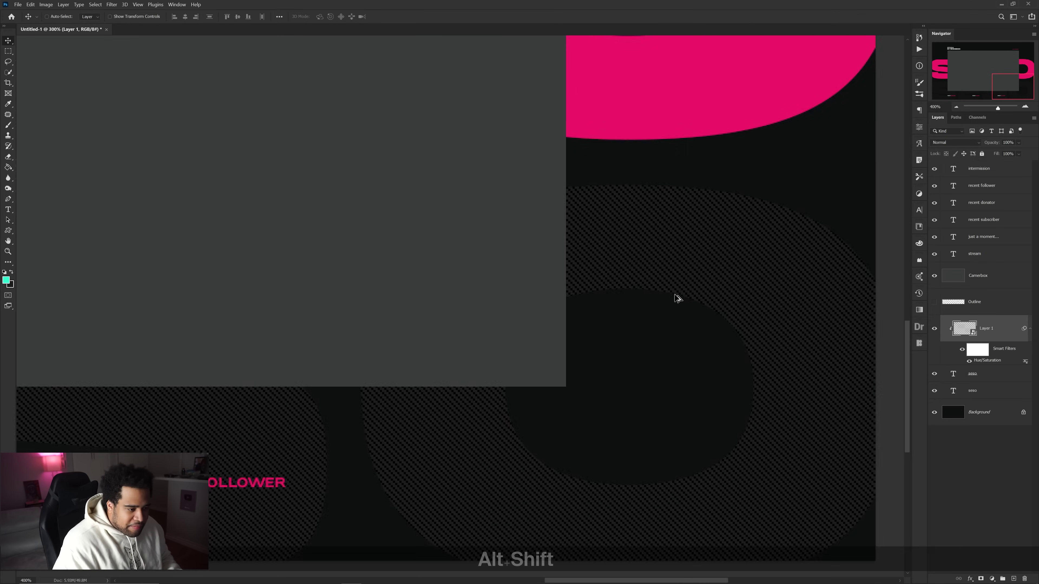
scroll(677, 299, down, 5)
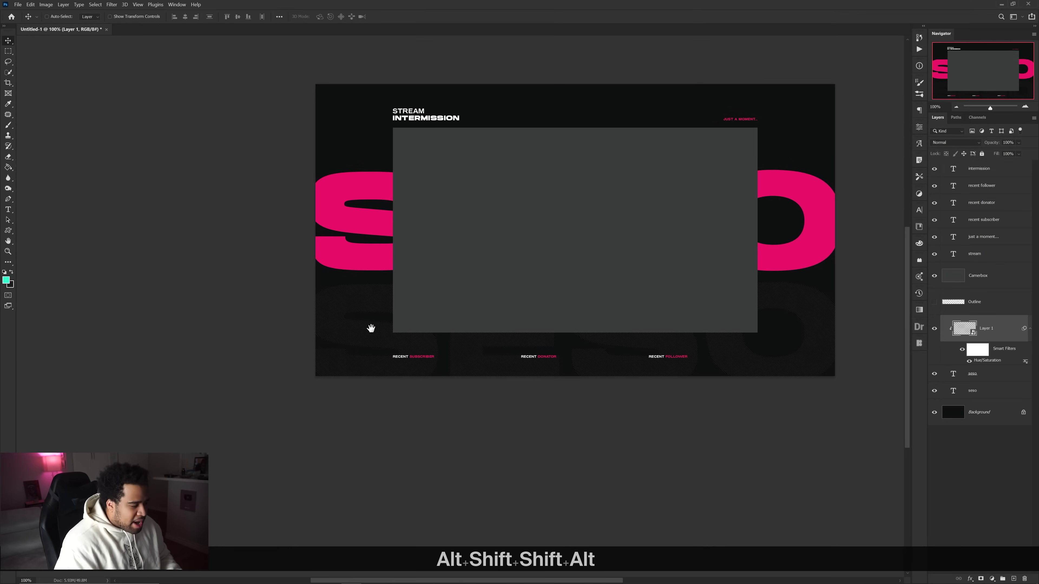
scroll(371, 328, up, 3)
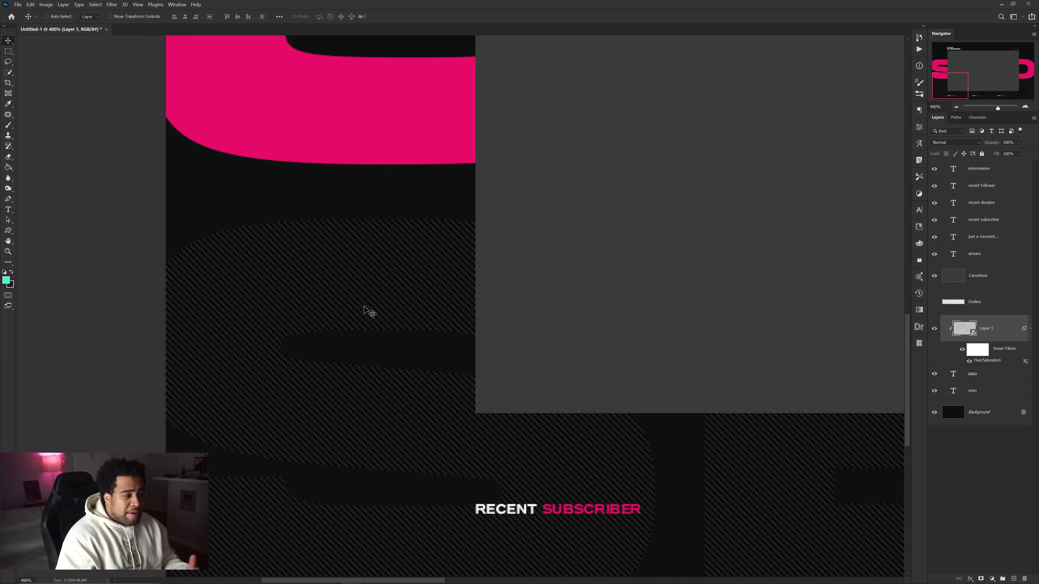
scroll(371, 312, down, 4)
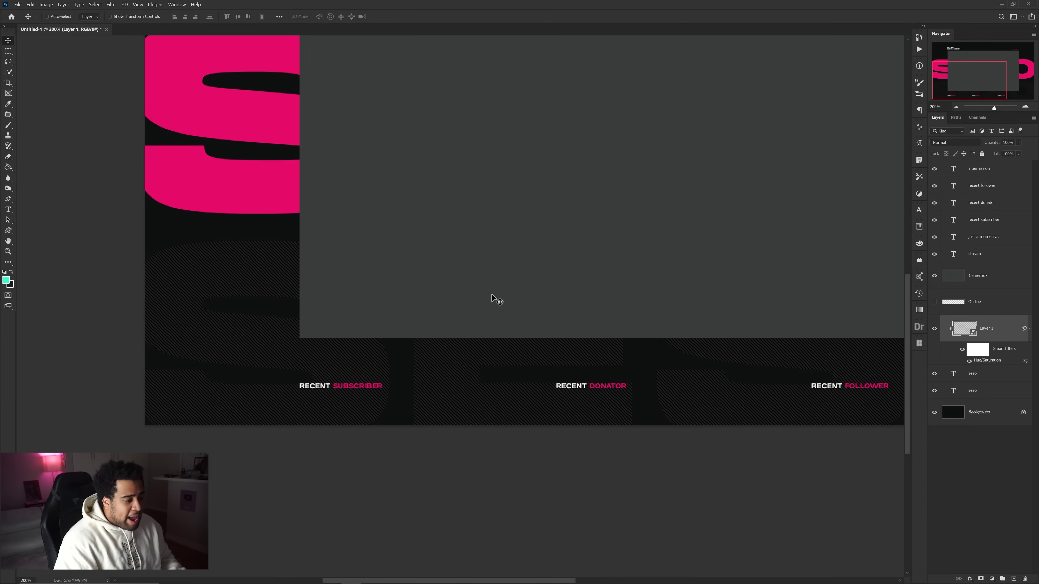
scroll(494, 299, down, 2)
scroll(627, 345, right, 2)
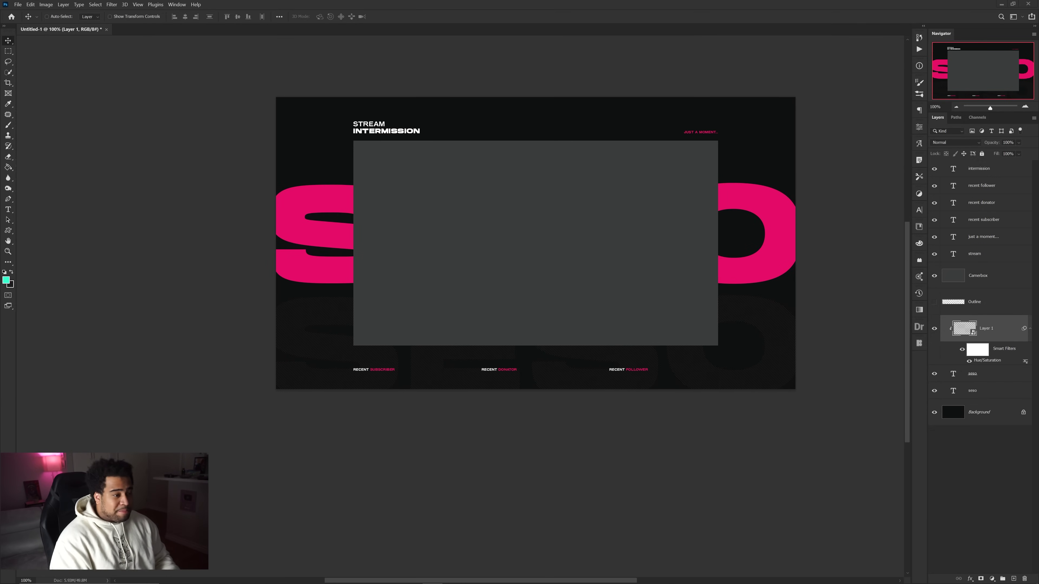
Hide the pattern layer, paste the game screenshot above it and scale it to about 158% across the lower "seso" text
click(934, 328)
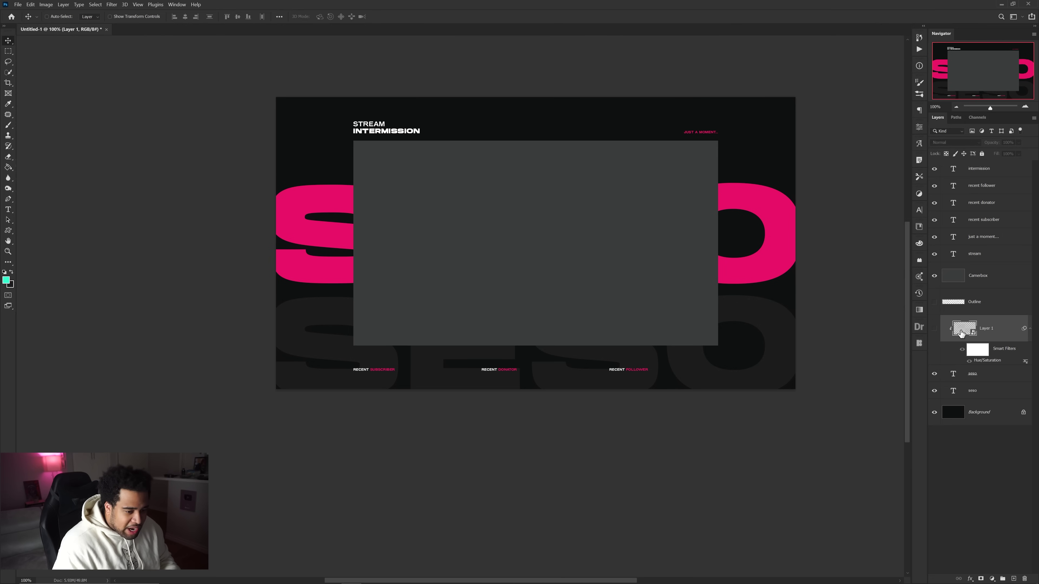
key(ctrl+v)
key(ctrl+t)
key(alt)
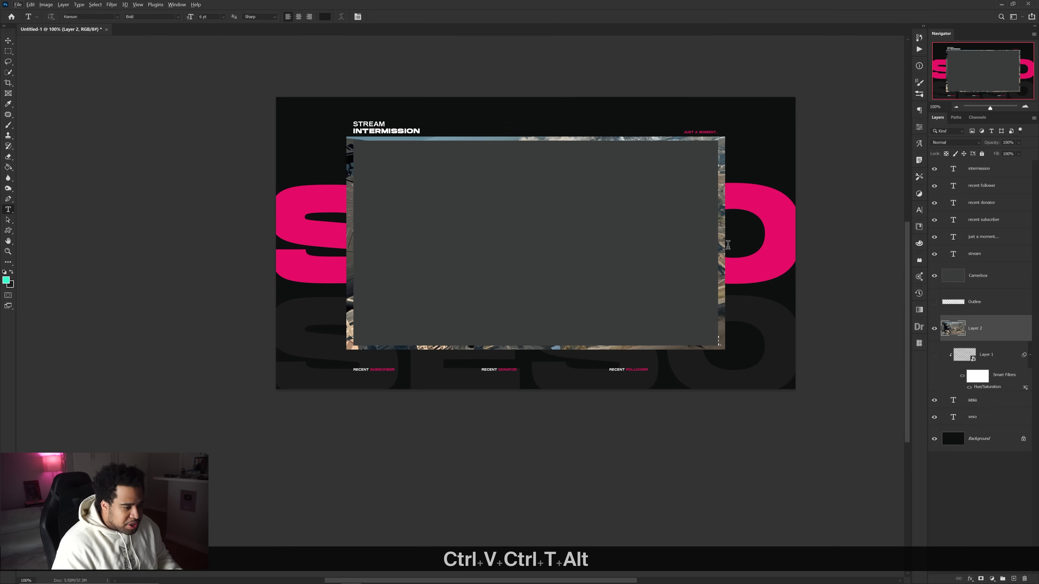
key(ctrl+t)
key(alt)
drag(742, 191, 886, 333)
drag(722, 381, 690, 435)
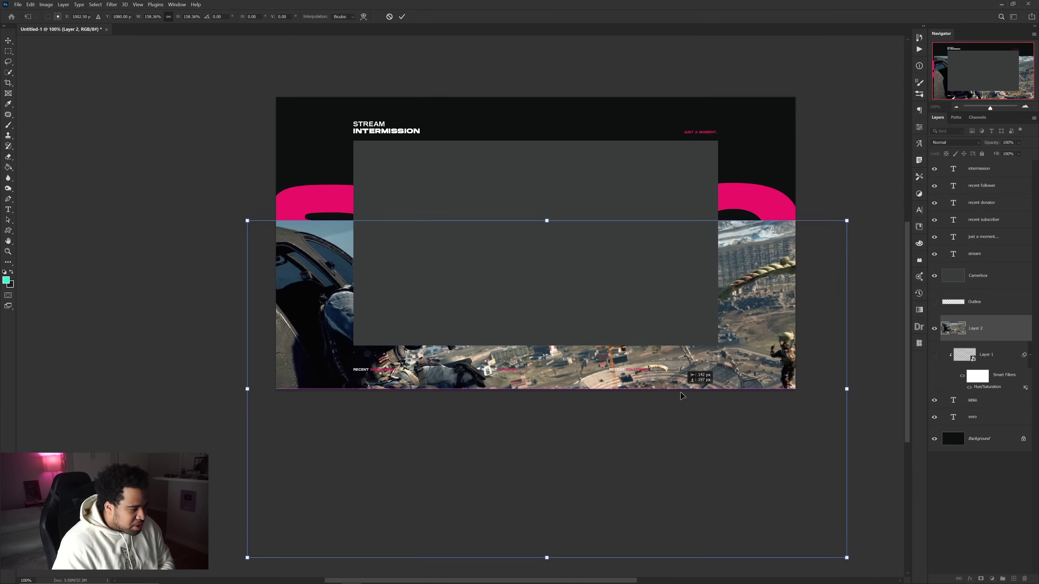
key(Return)
Clip the game screenshot to the lower "seso" text and shift it slightly inside the letters
right_click(982, 339)
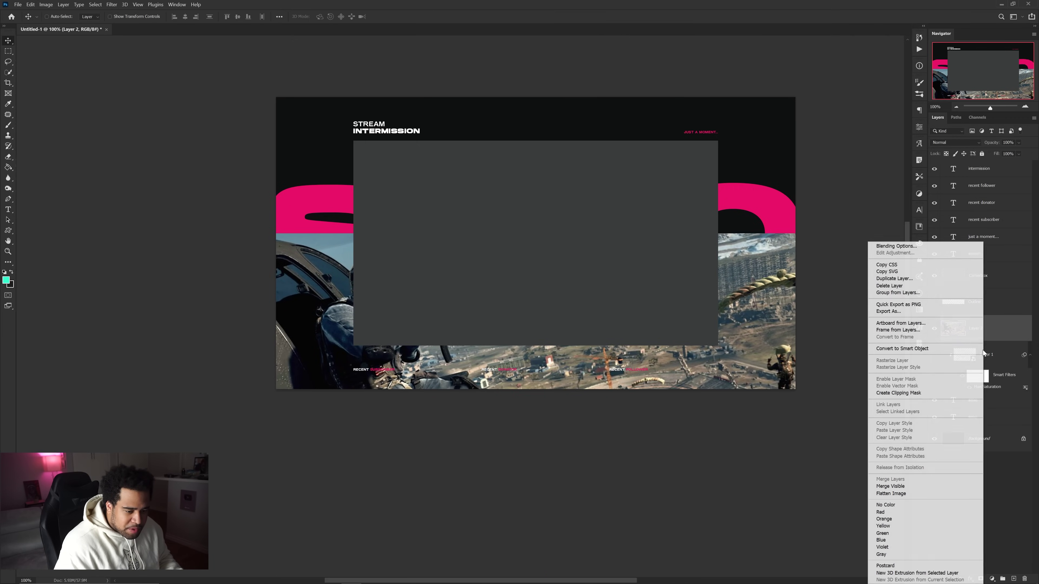
click(982, 395)
click(982, 404)
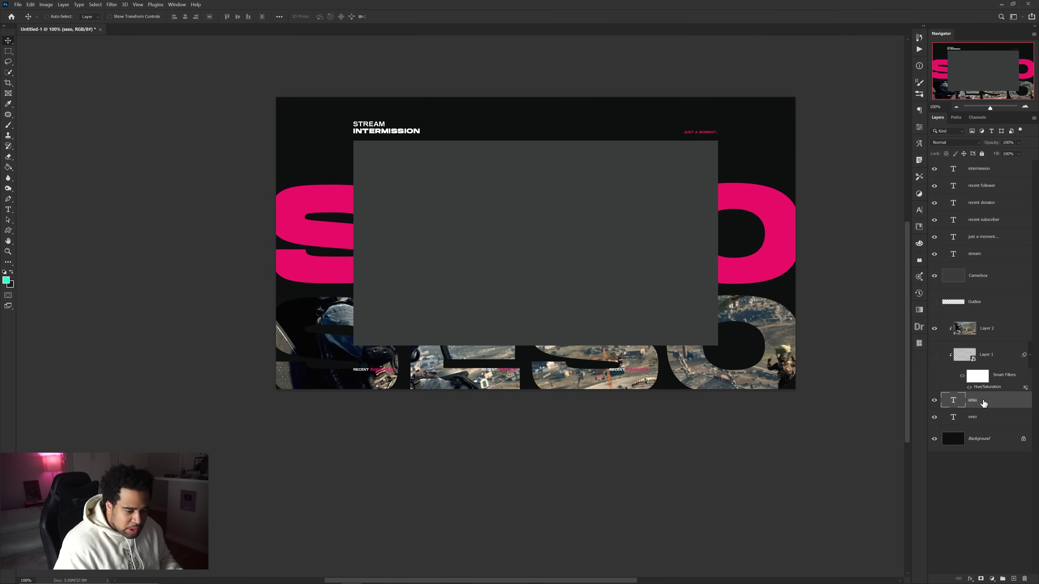
drag(773, 355, 704, 327)
key(ctrl+z)
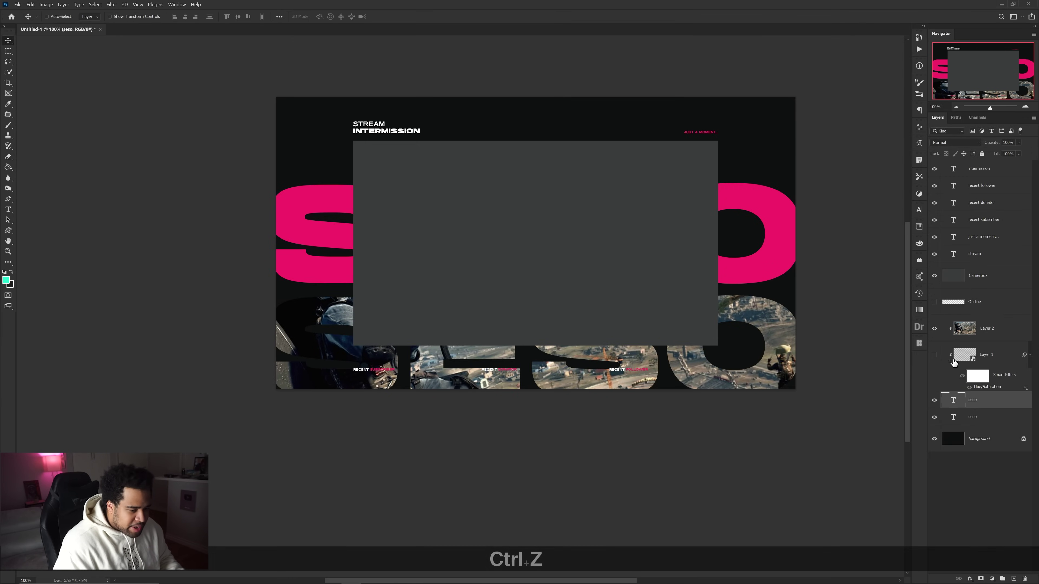
ctrl+click(736, 312)
Add a Gradient Map clipped above the game screenshot and set its starting colour stop to black
click(992, 578)
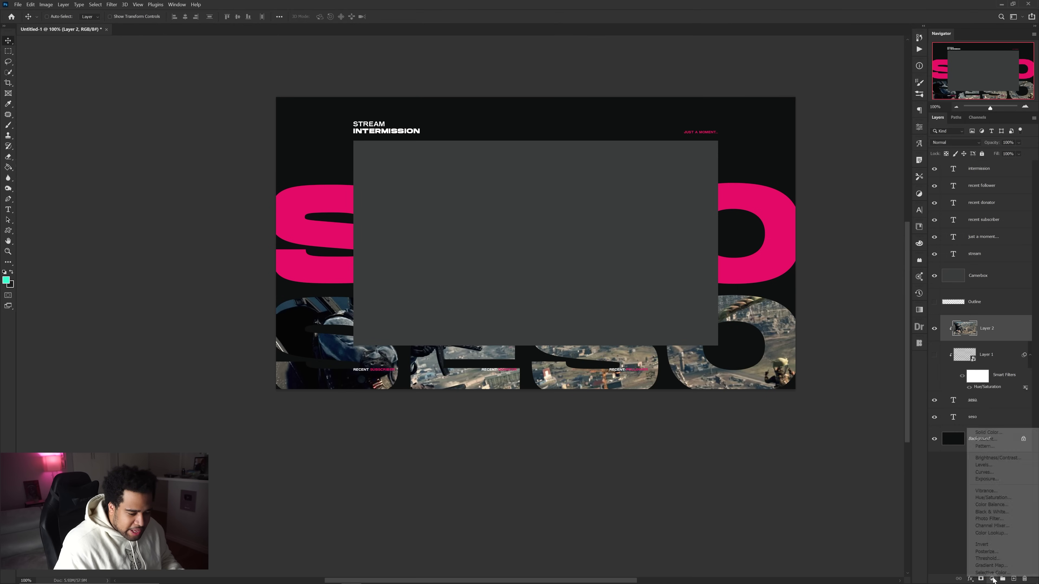
click(993, 566)
key(ctrl+alt+g)
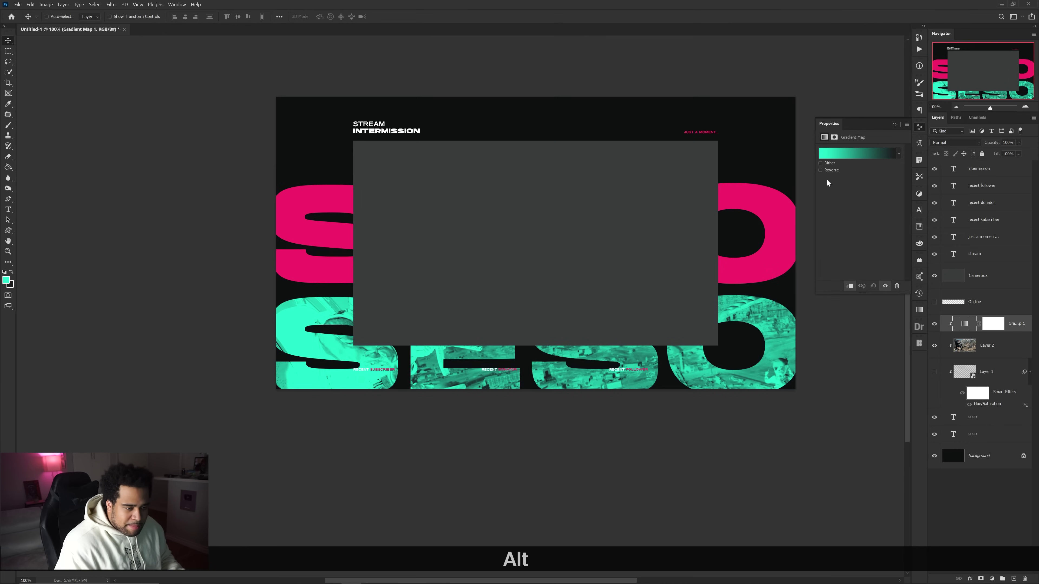
click(841, 154)
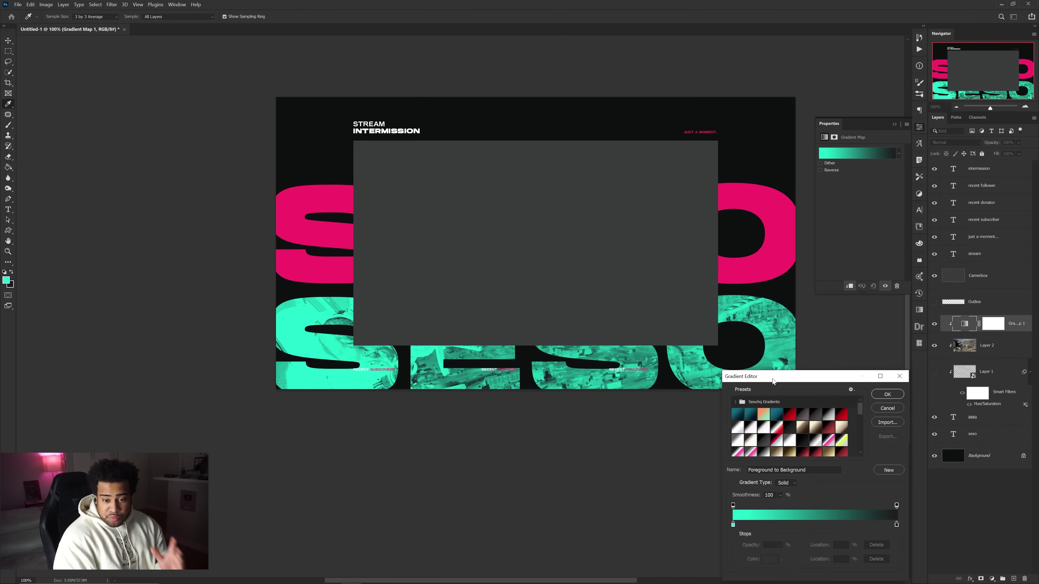
drag(777, 382, 780, 315)
double_click(737, 457)
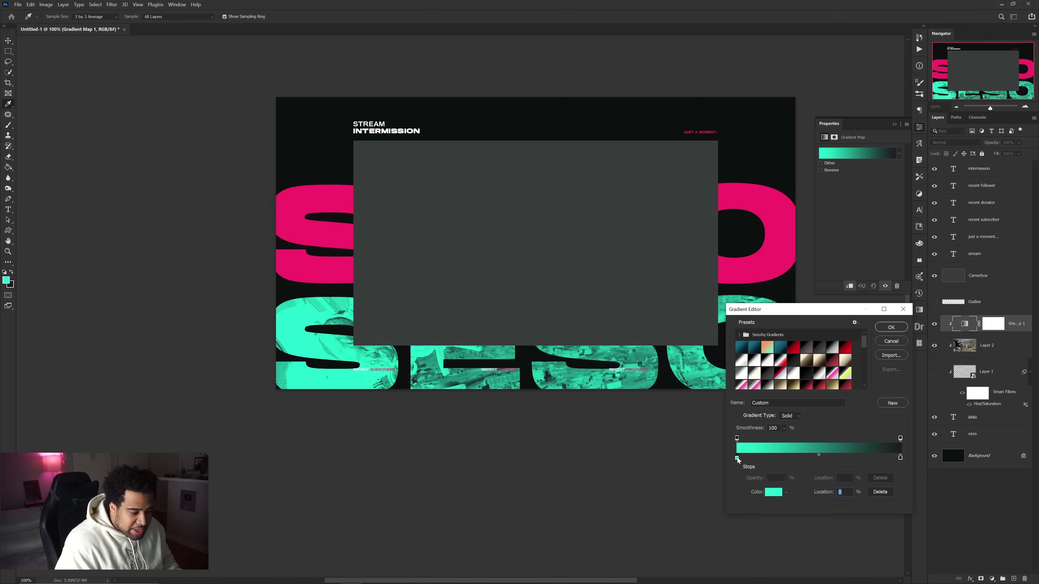
drag(596, 324, 563, 356)
click(765, 241)
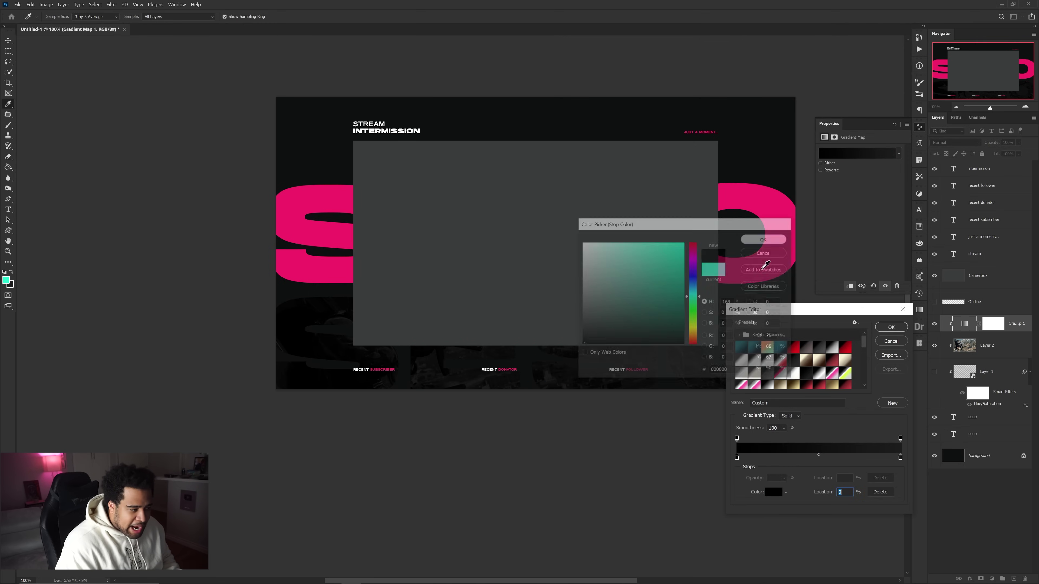
Try green, blue and pink tones for the gradient map's end stop and settle on grey #b1b1b1
click(900, 458)
double_click(901, 457)
drag(647, 285, 623, 262)
mouse_move(694, 303)
mouse_down()
mouse_move(697, 290)
mouse_move(697, 300)
mouse_up()
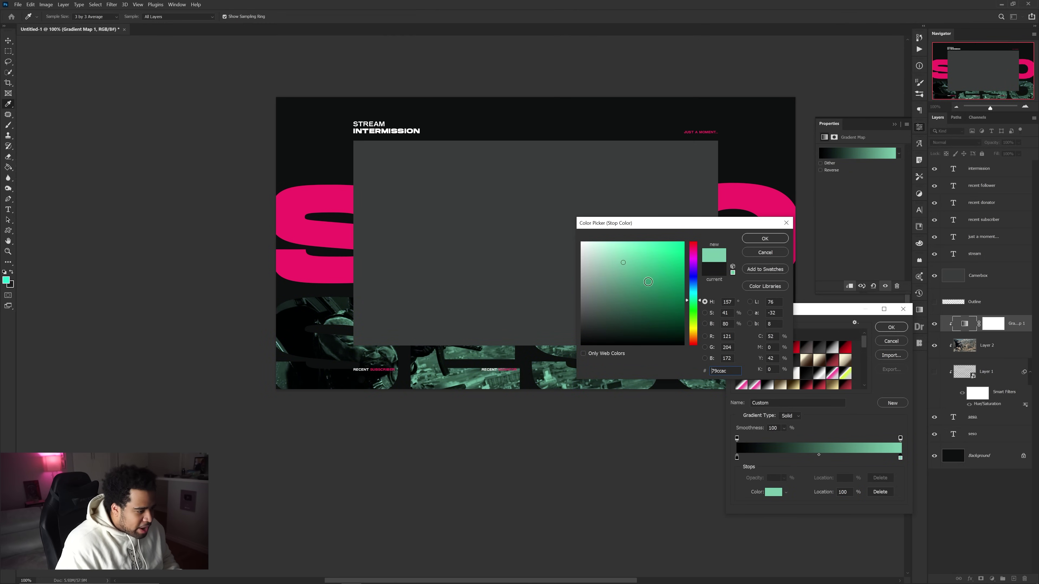
click(601, 259)
click(694, 282)
click(659, 268)
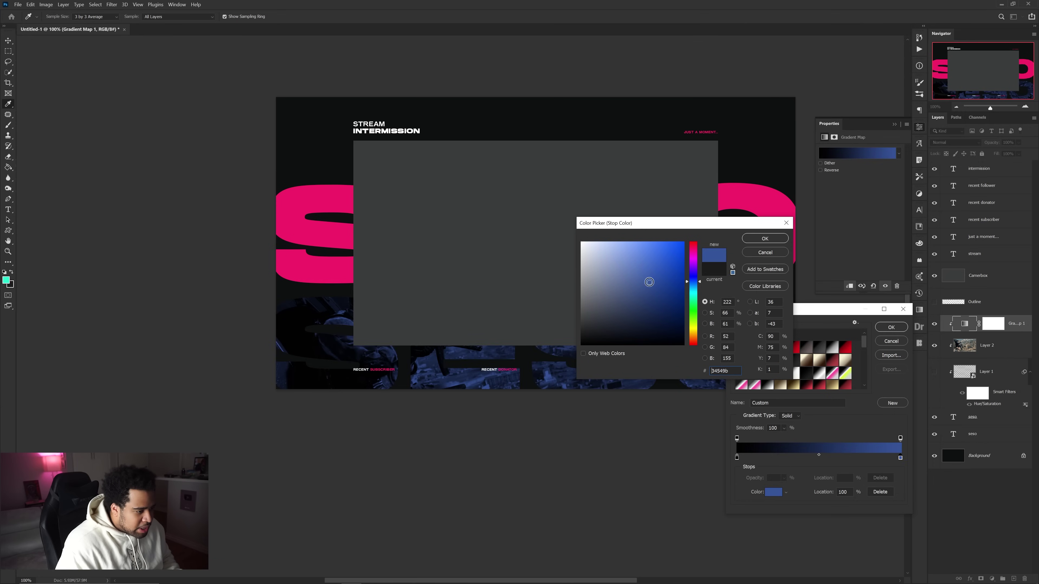
click(665, 259)
click(694, 250)
drag(638, 282, 581, 288)
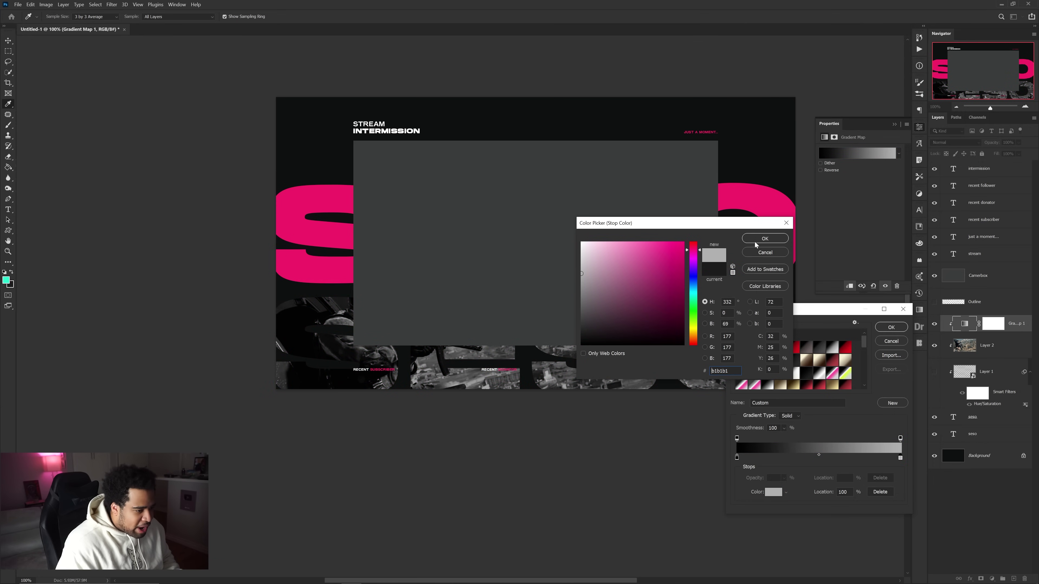
click(764, 239)
click(888, 328)
key(b)
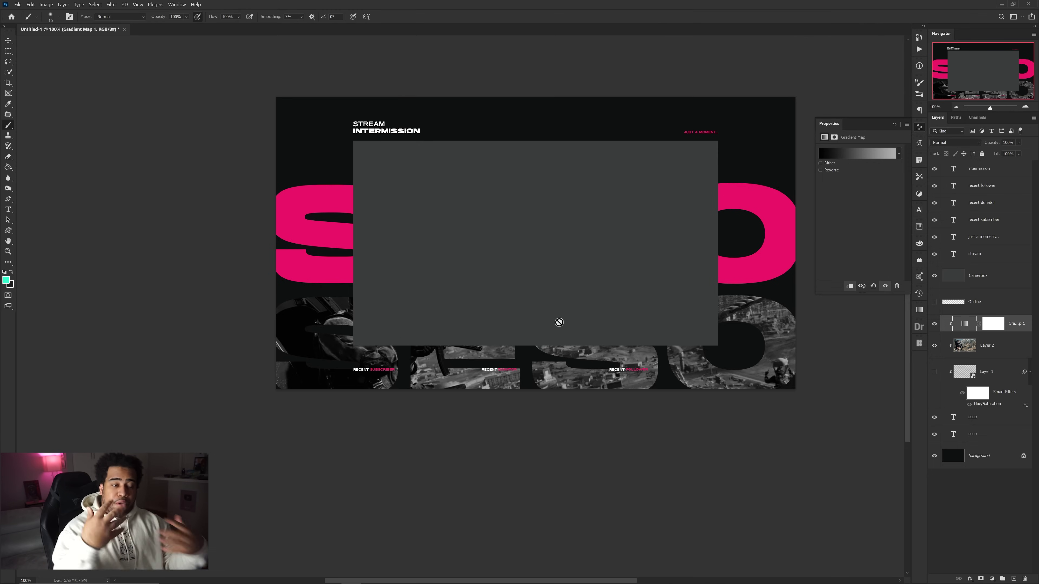
Hide the game screenshot and gradient map, show the pattern layer again and inspect its texture up close
click(934, 345)
click(934, 323)
click(934, 371)
scroll(695, 344, up, 4)
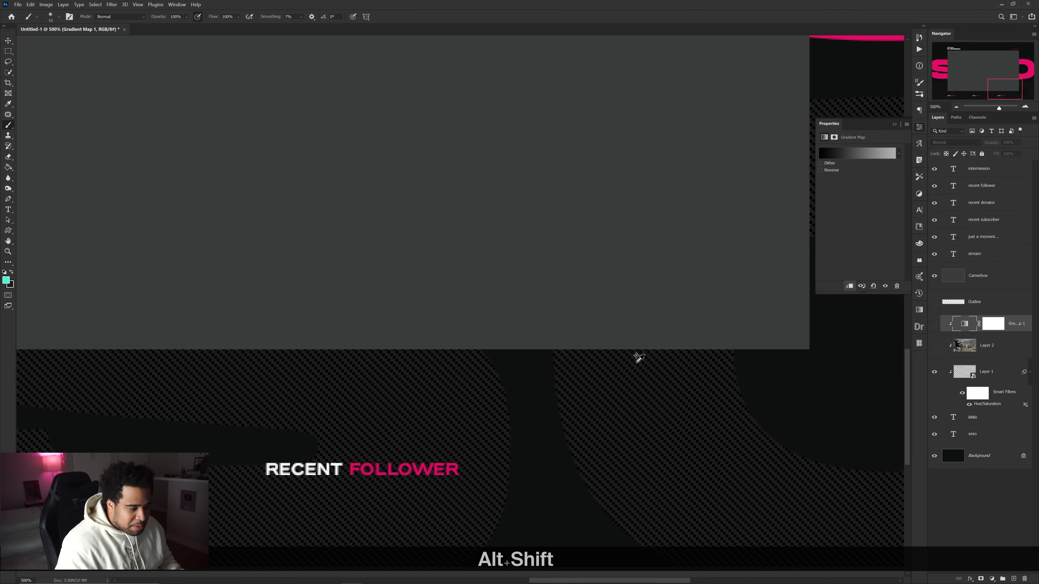
scroll(638, 358, down, 4)
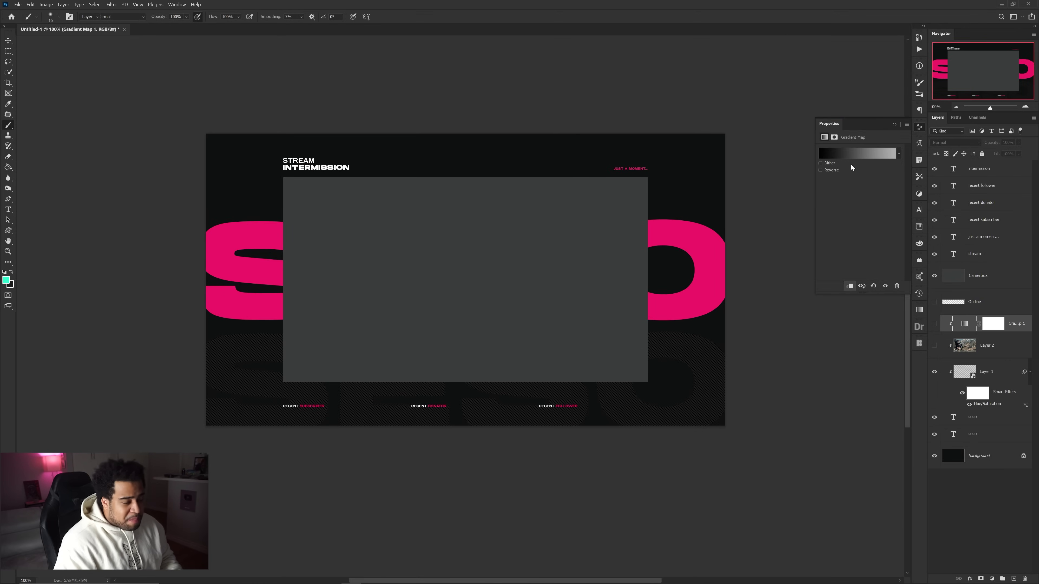
Delete the gradient map and the game screenshot layer
key(v)
click(920, 126)
key(Delete)
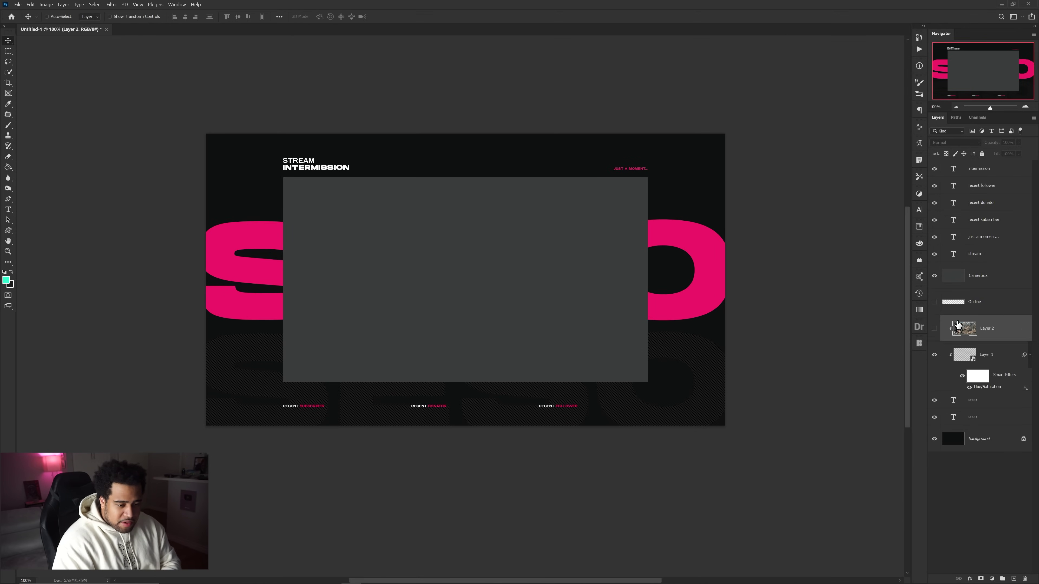
key(Delete)
Compare the lower "seso" text with the Outline layer shown and hidden
click(976, 304)
click(935, 302)
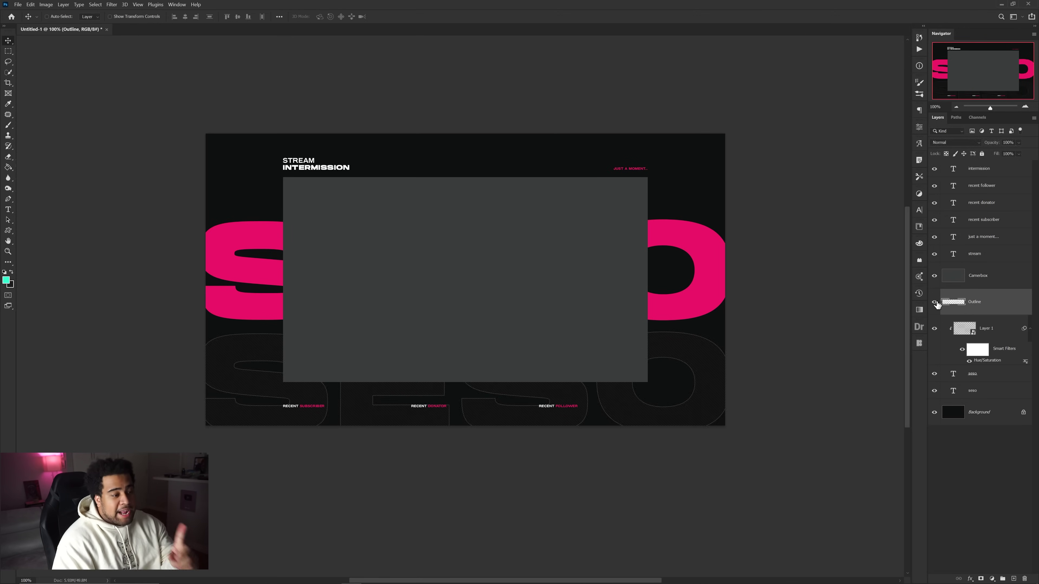
click(935, 302)
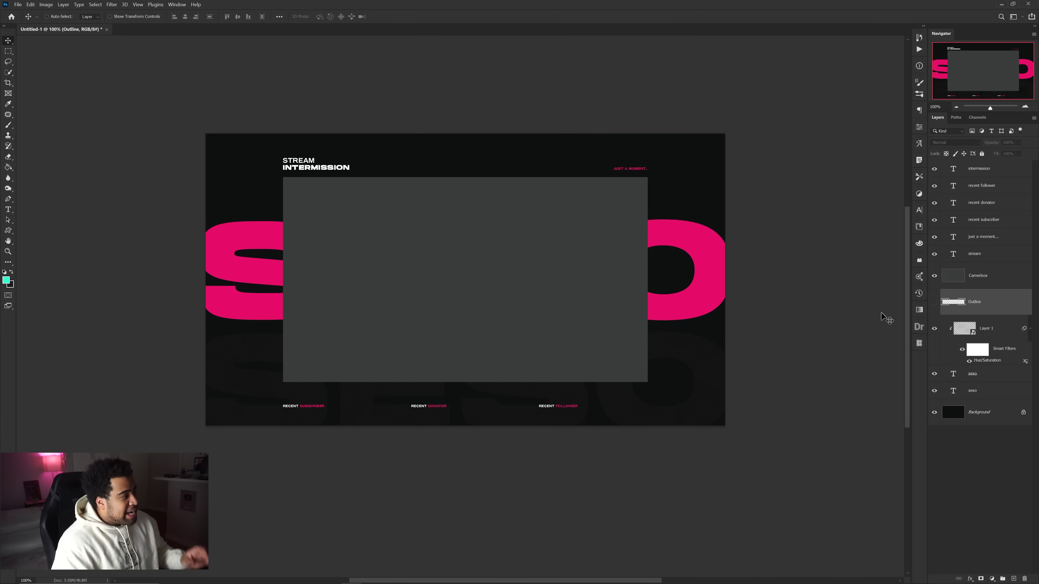
Save the layered intermission design as a Photoshop document
click(18, 4)
click(29, 99)
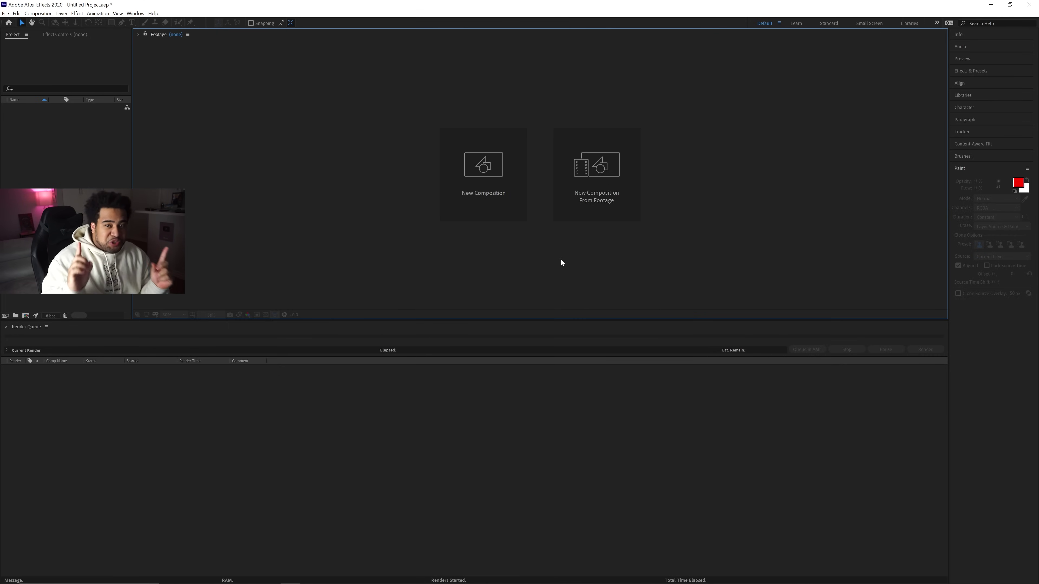
In After Effects, import Animate_intermission.psd as Composition - Retain Layer Sizes with Editable Layer Styles
click(5, 13)
mouse_move(41, 118)
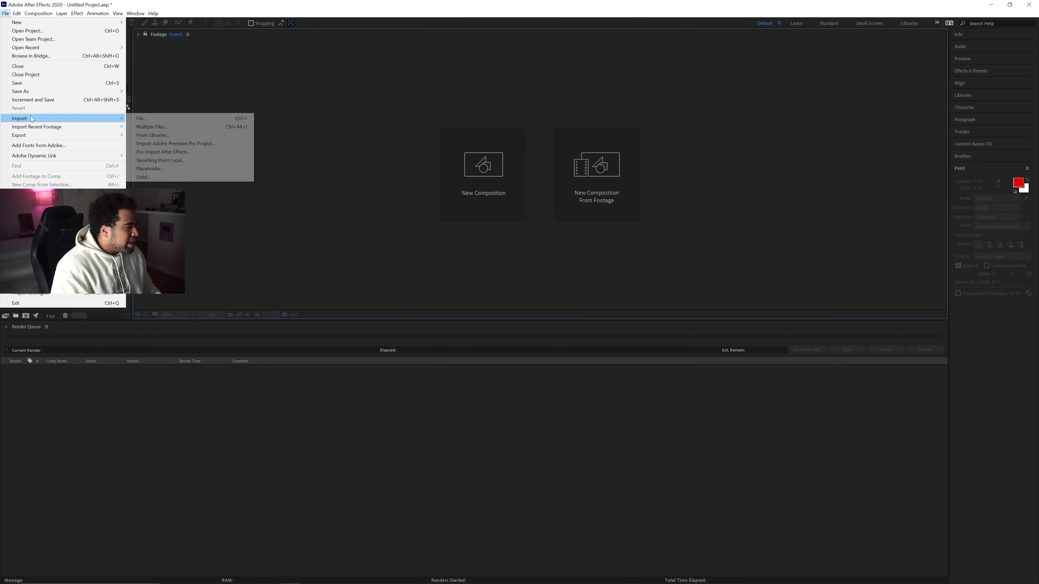
click(151, 116)
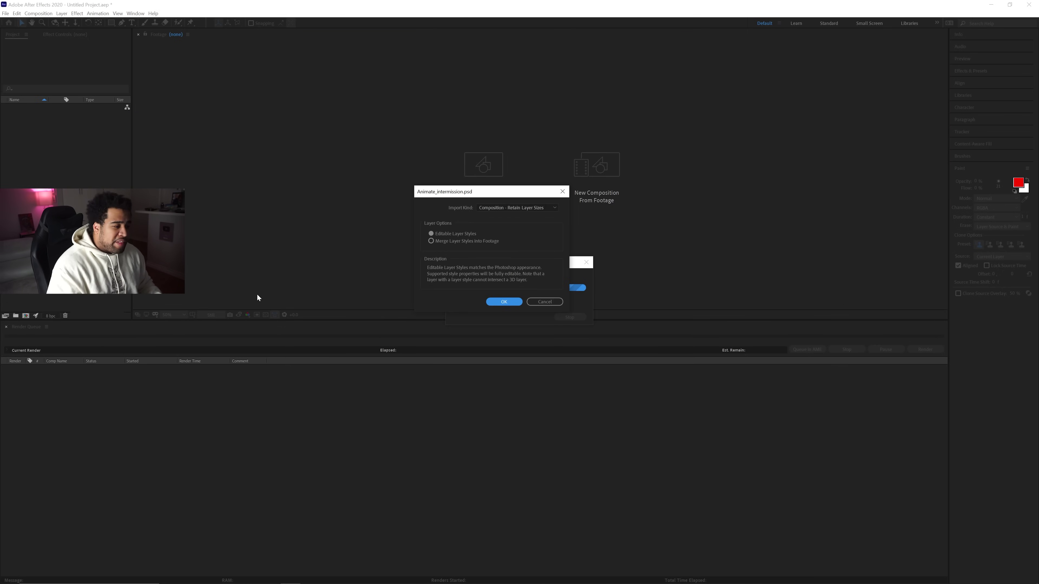
click(492, 207)
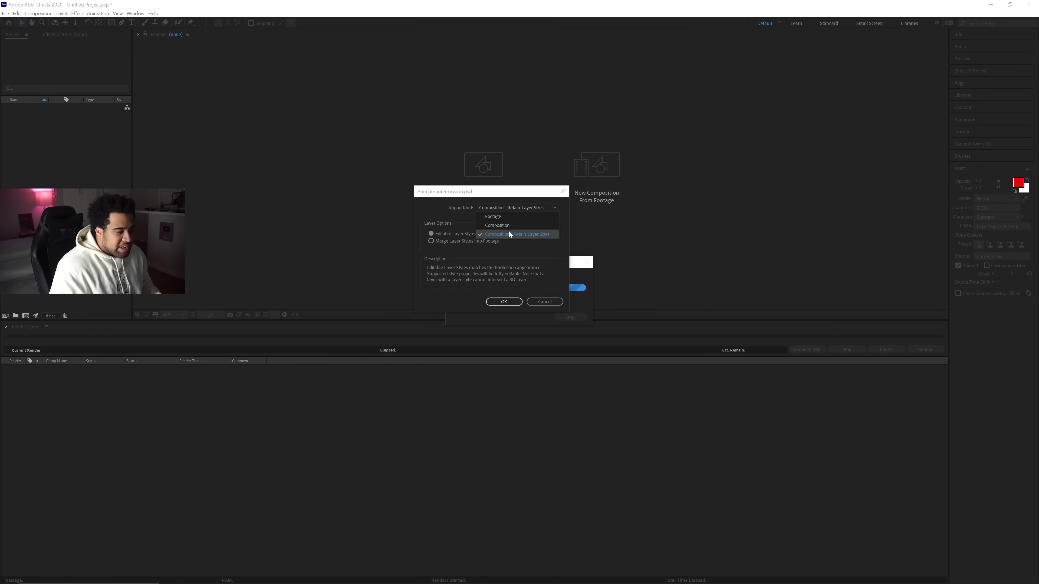
click(505, 234)
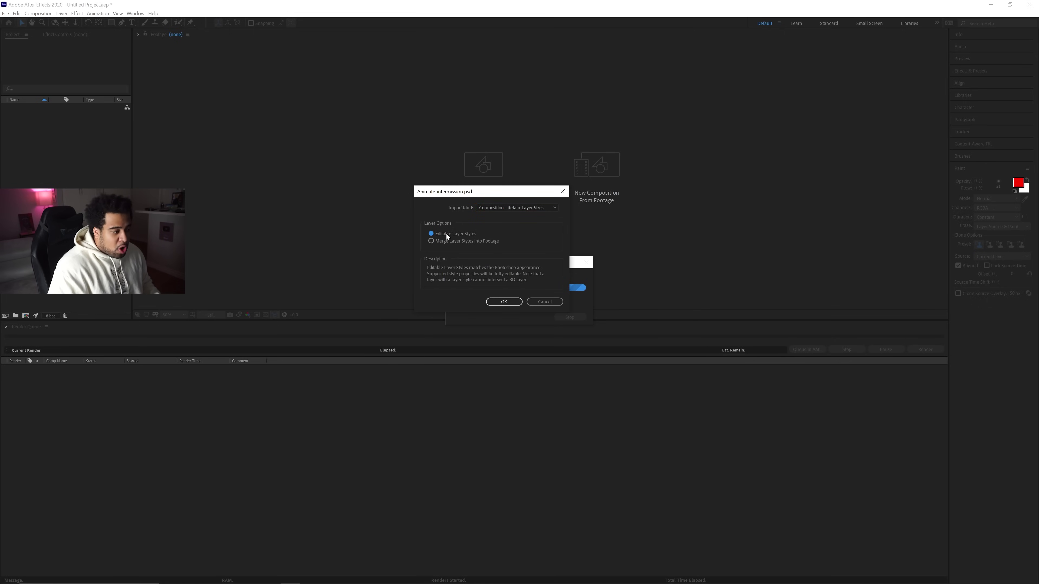
click(505, 302)
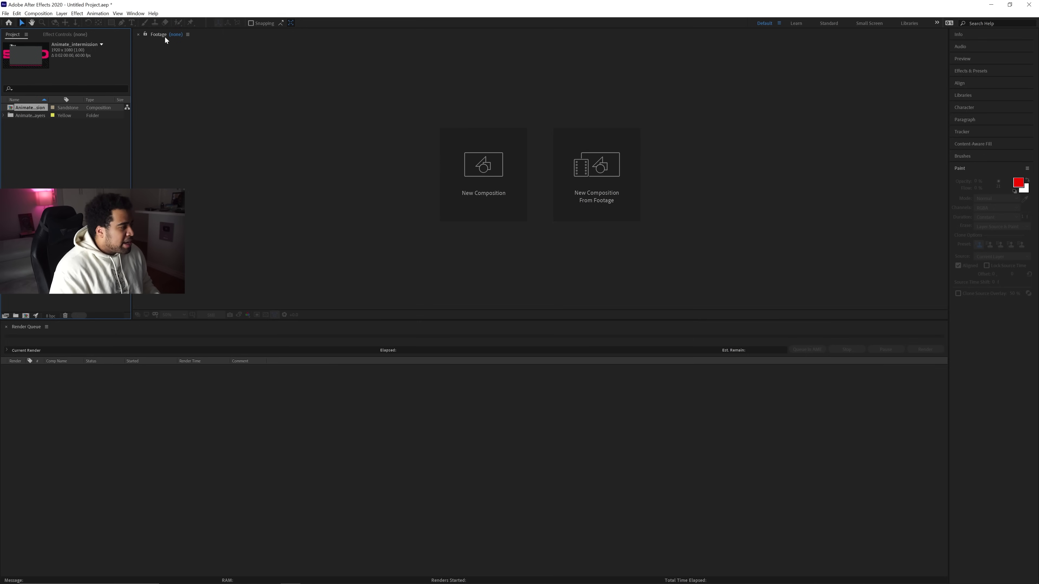
Open the imported Animate_intermission composition from the project so its layers load in the timeline
click(30, 174)
click(135, 13)
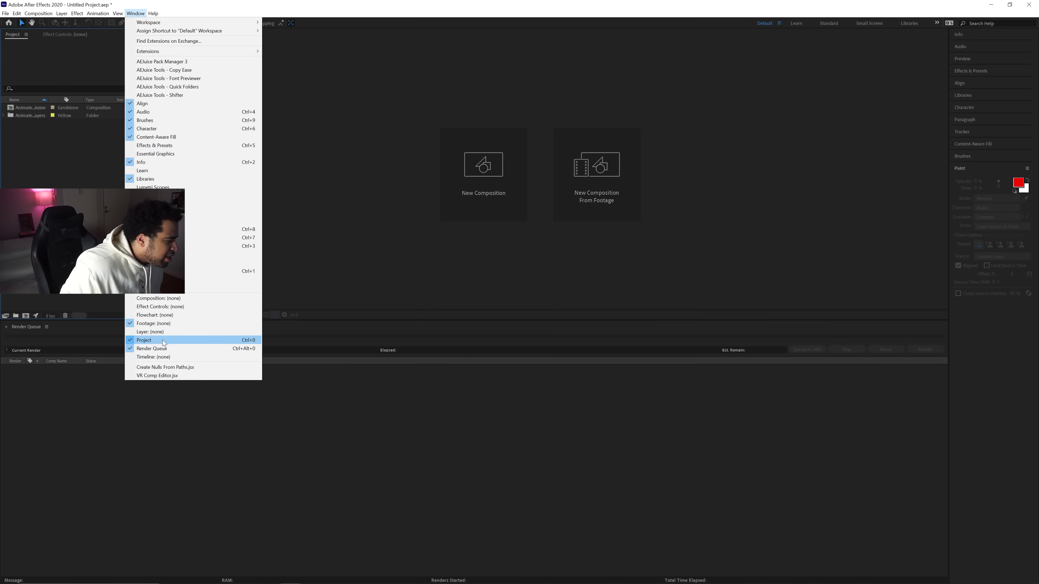
click(153, 323)
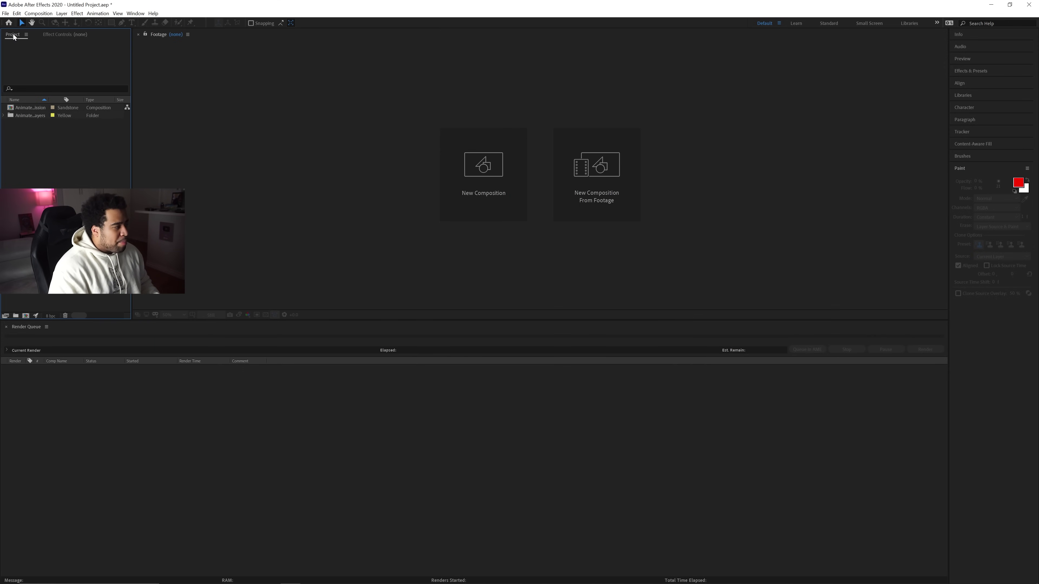
click(91, 109)
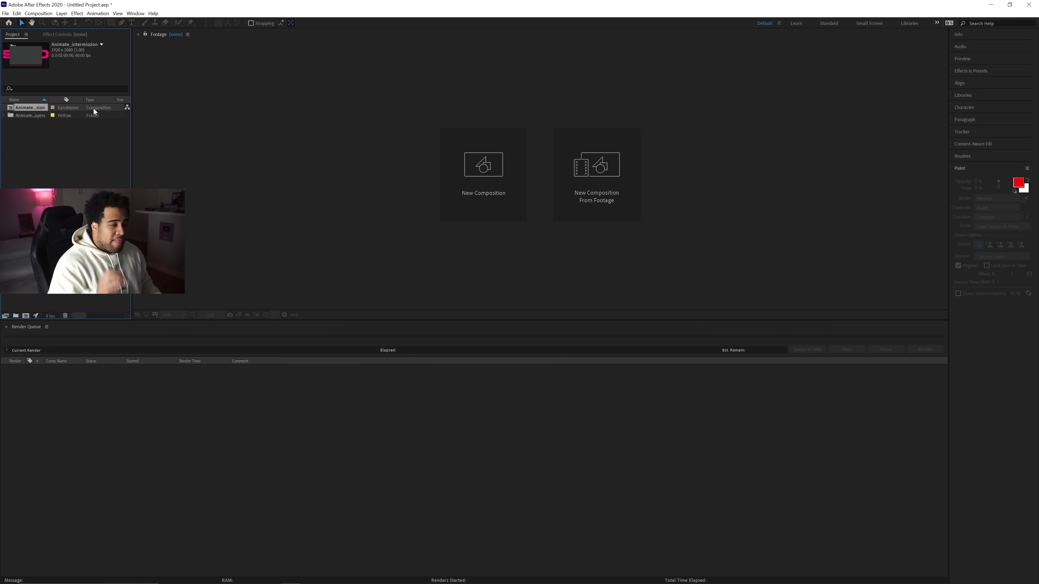
double_click(94, 108)
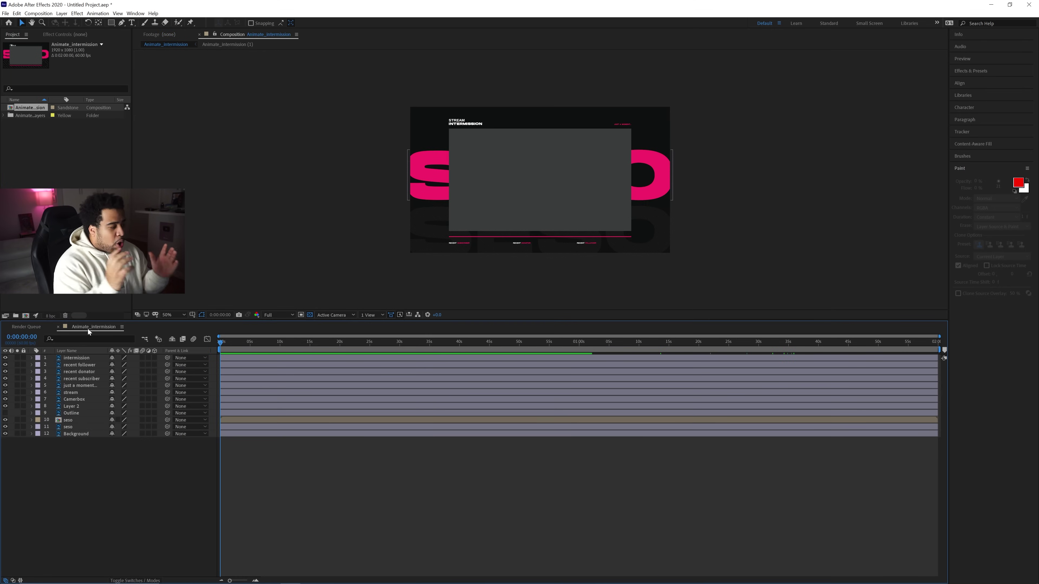
Hide the Outline layer in the Animate_intermission composition
key(ctrl+a)
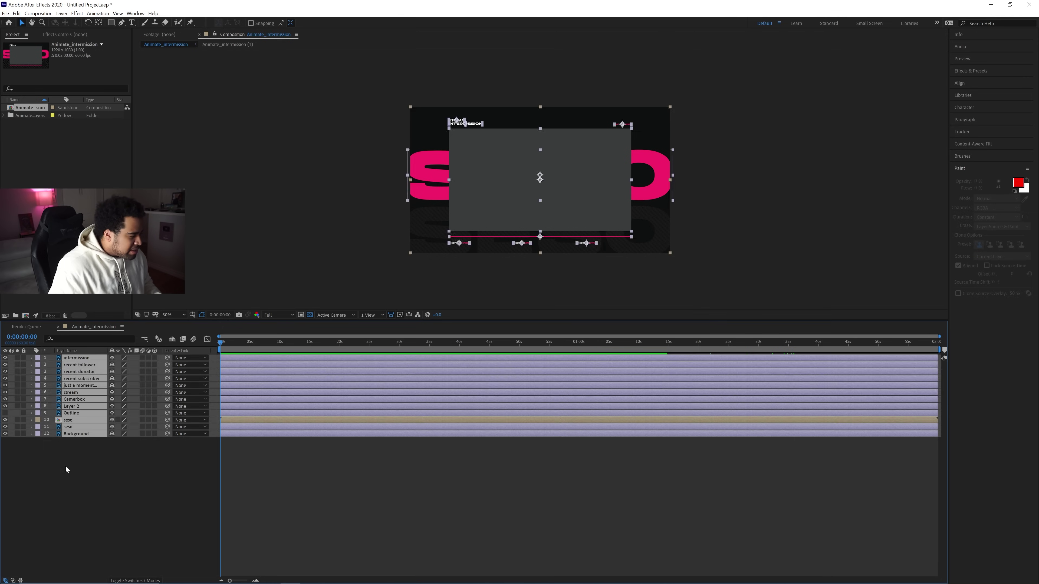
click(66, 469)
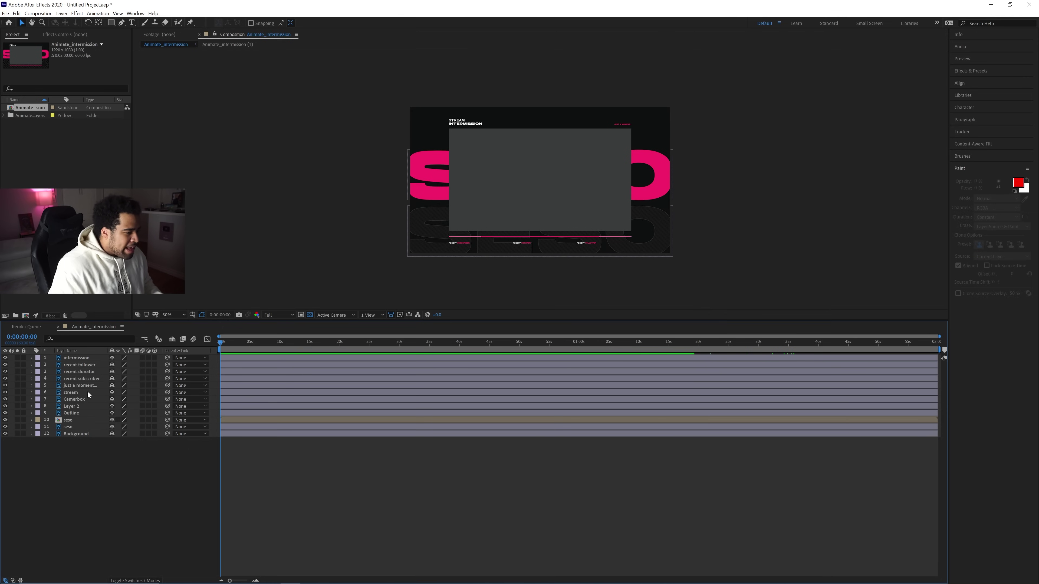
click(174, 315)
click(182, 341)
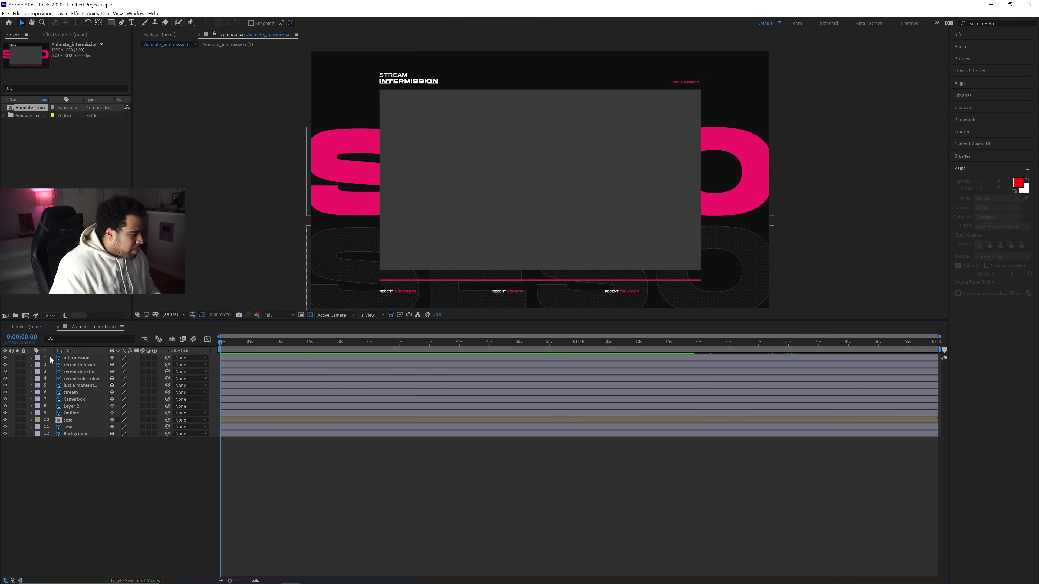
click(5, 413)
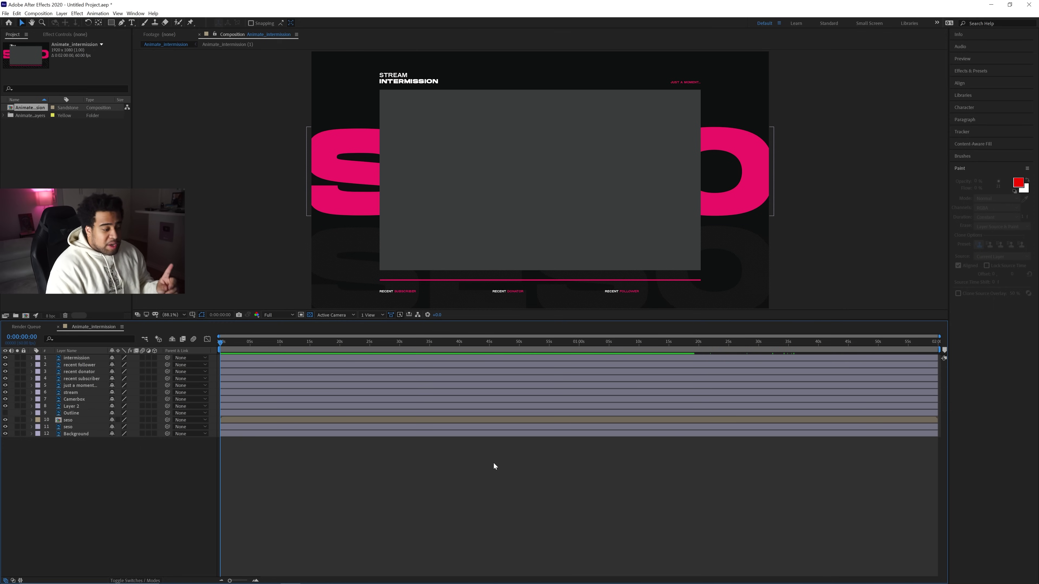
Check the duration in the composition settings of Animate_intermission and accept them as they are
right_click(505, 446)
click(547, 460)
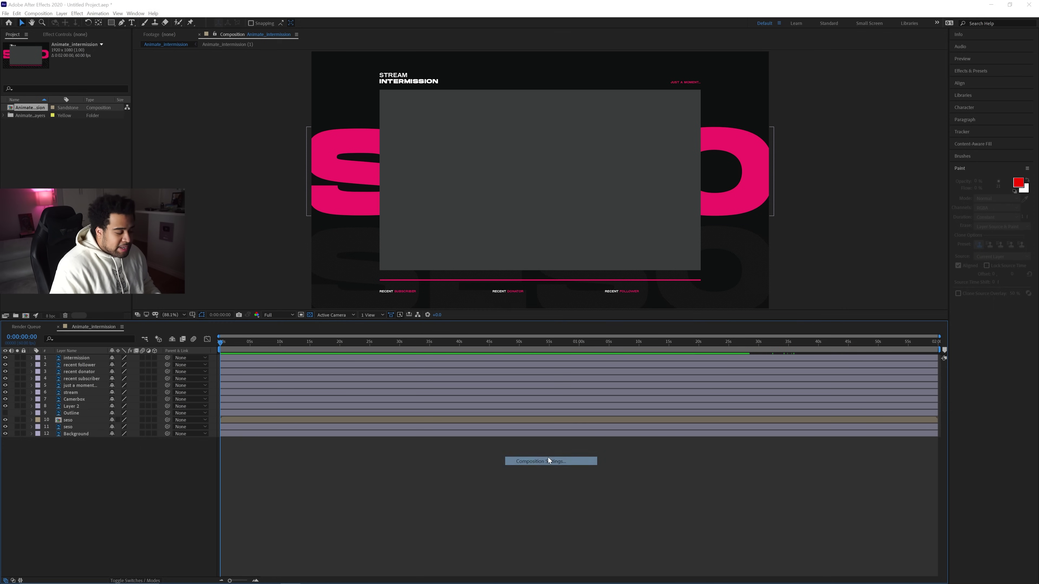
click(455, 302)
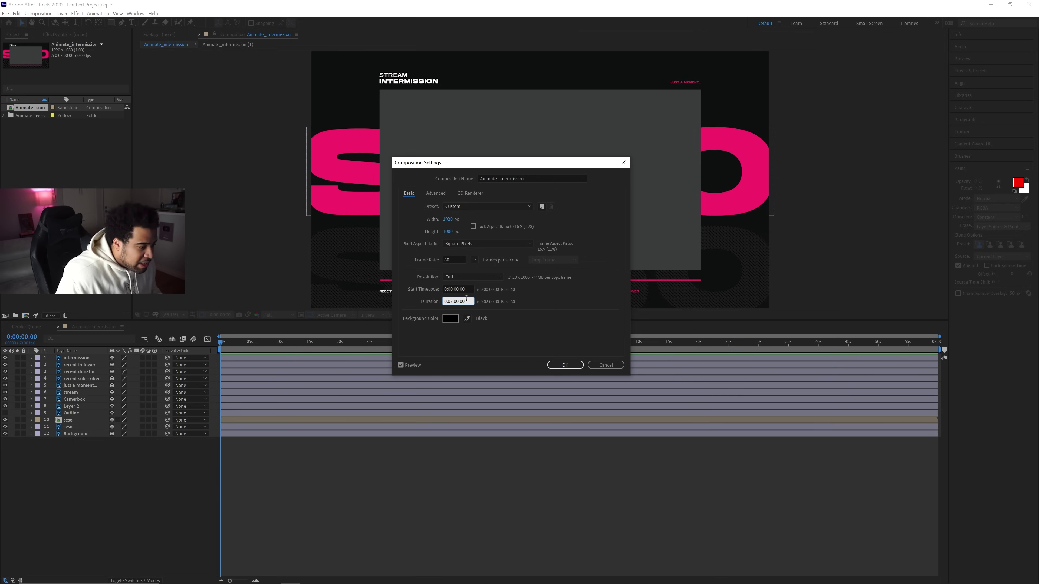
click(563, 365)
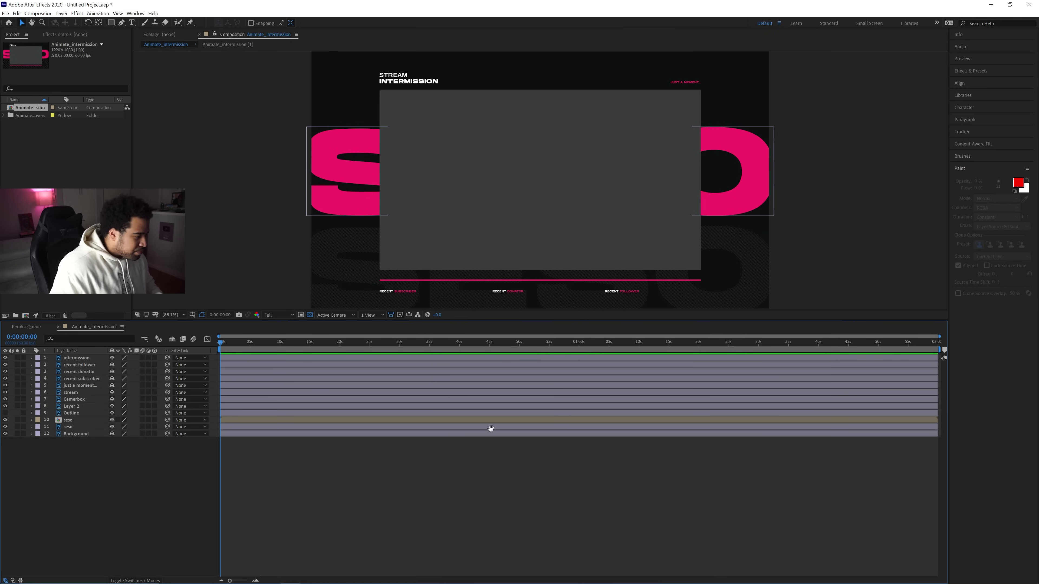
key(v)
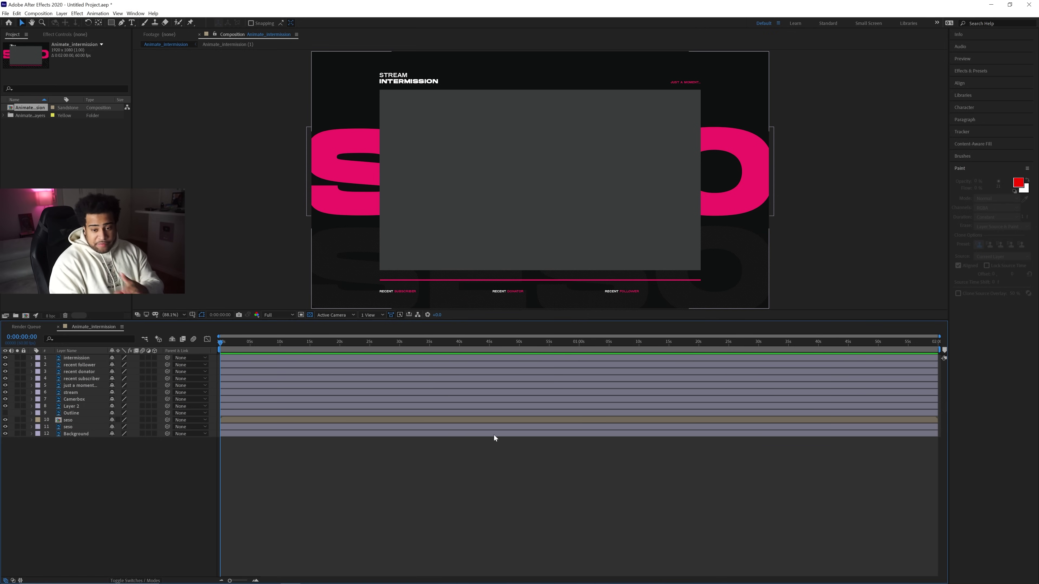
Set the duration of the Animate_intermission composition to 3 minutes (0:03:00:00)
right_click(544, 475)
click(573, 486)
click(452, 301)
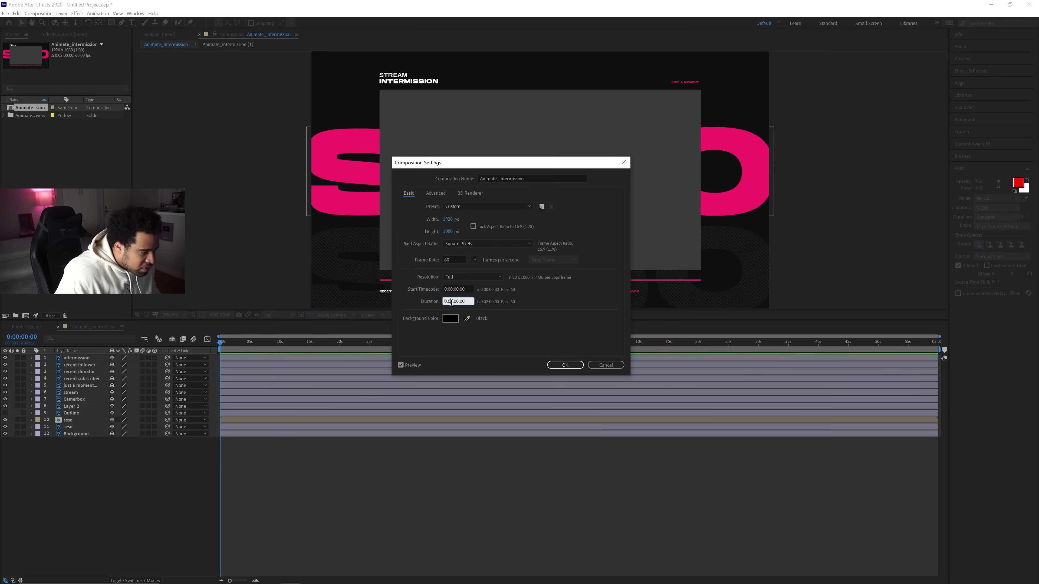
key(BackSpace)
text(3)
key(Return)
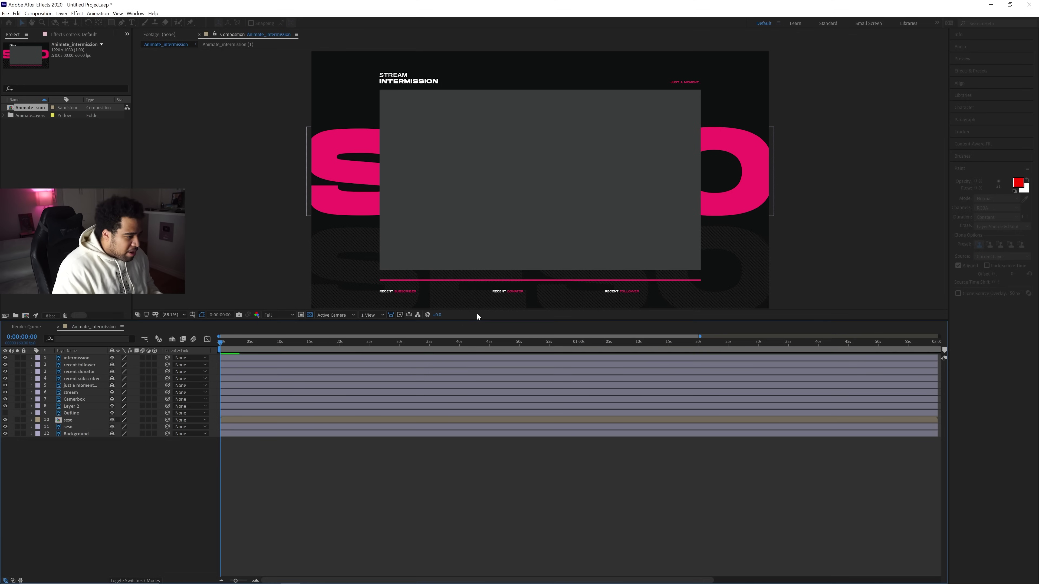
Extend the out points of the Animate_intermission layers to the end of the 3-minute timeline
drag(236, 581, 221, 582)
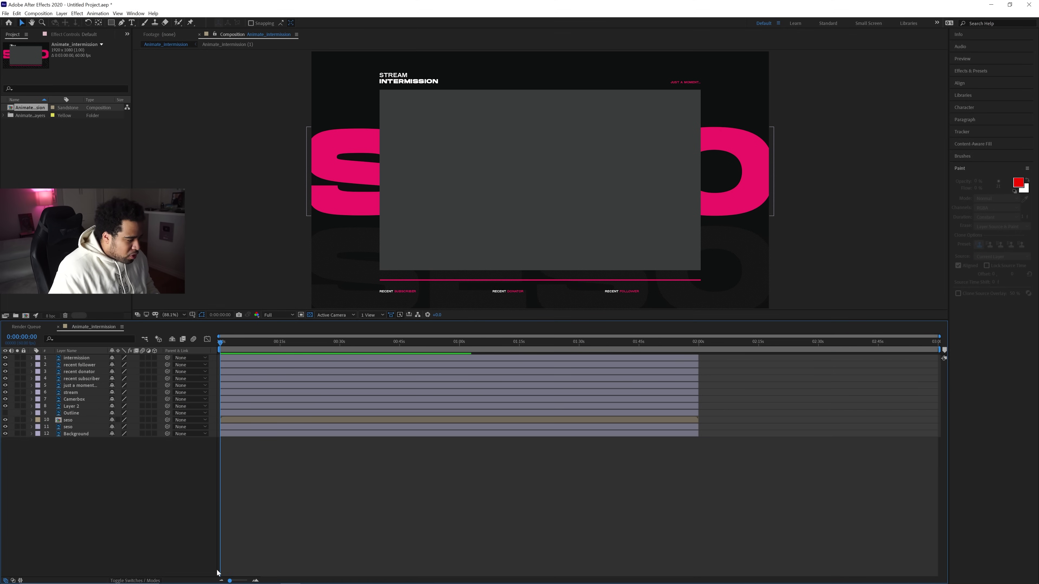
drag(92, 454, 79, 358)
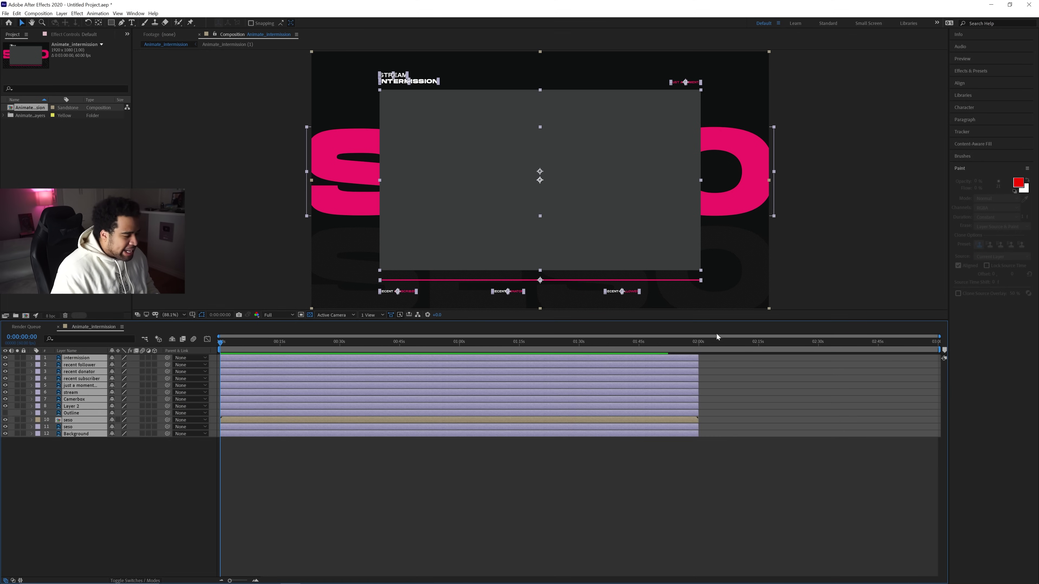
drag(698, 359, 940, 359)
click(804, 466)
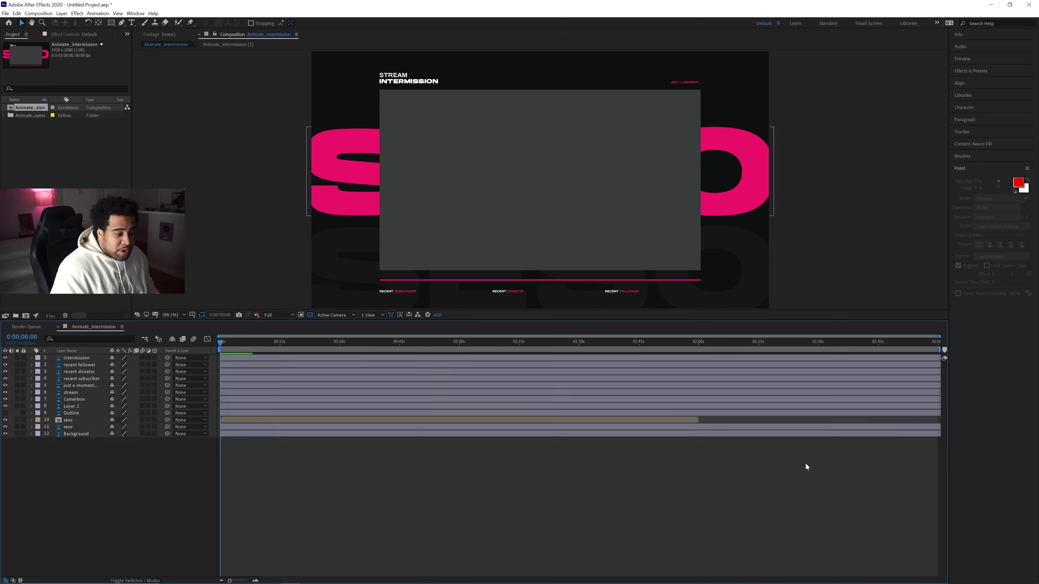
Open the nested seso composition of layer 10 and set its duration to 3 minutes
click(78, 419)
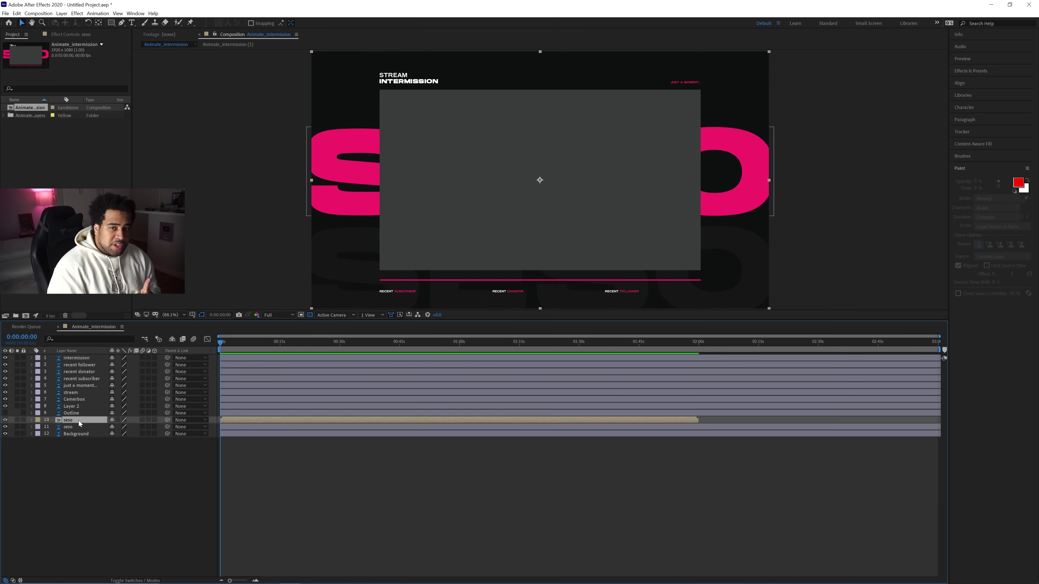
double_click(77, 420)
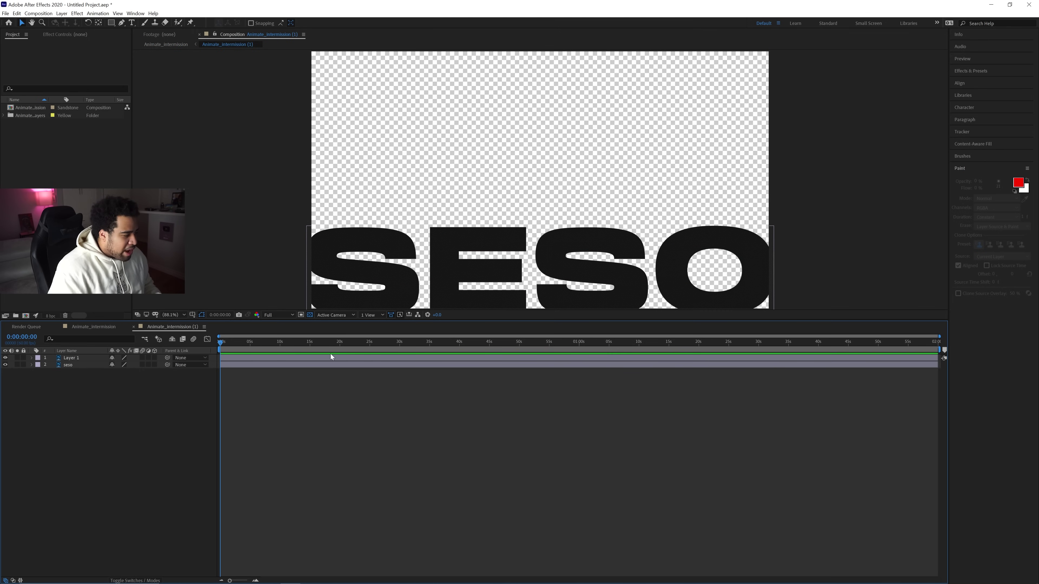
right_click(289, 427)
click(321, 442)
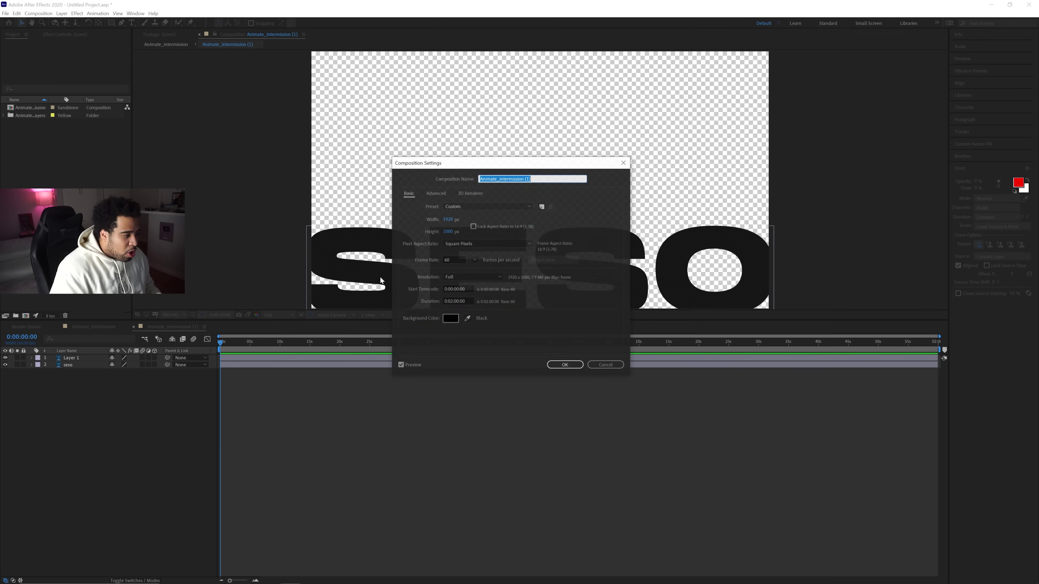
click(450, 301)
text(30000)
key(Return)
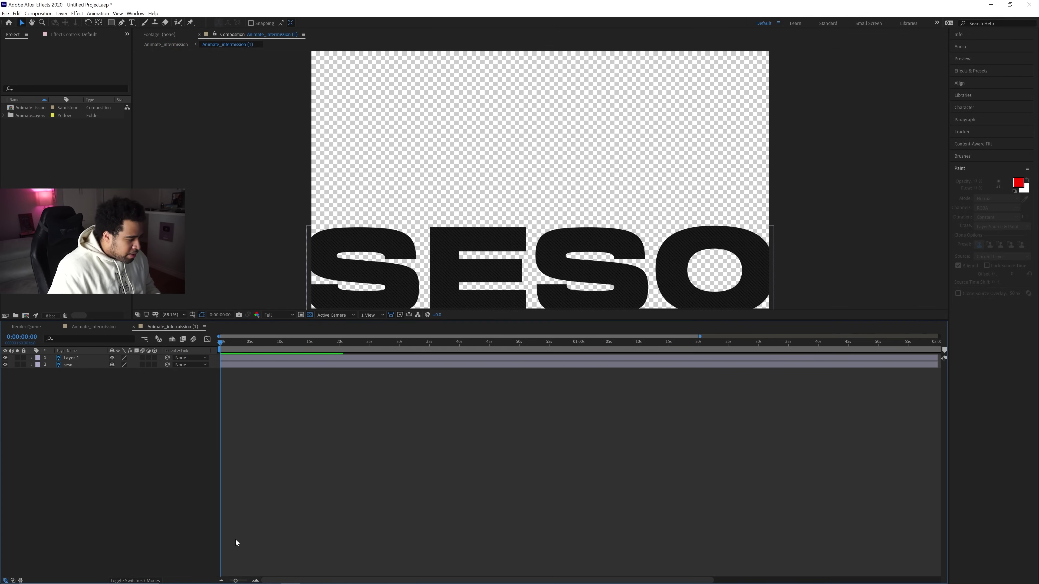
Extend both layers of the nested composition to its end, and stretch the nested seso layer to the end of Animate_intermission
drag(67, 408, 70, 362)
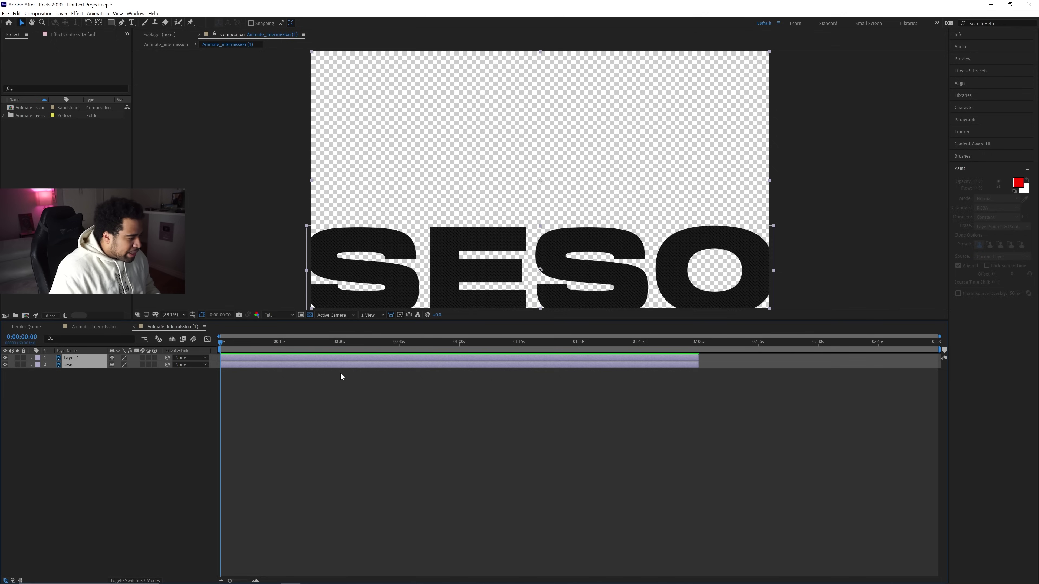
drag(697, 357, 940, 357)
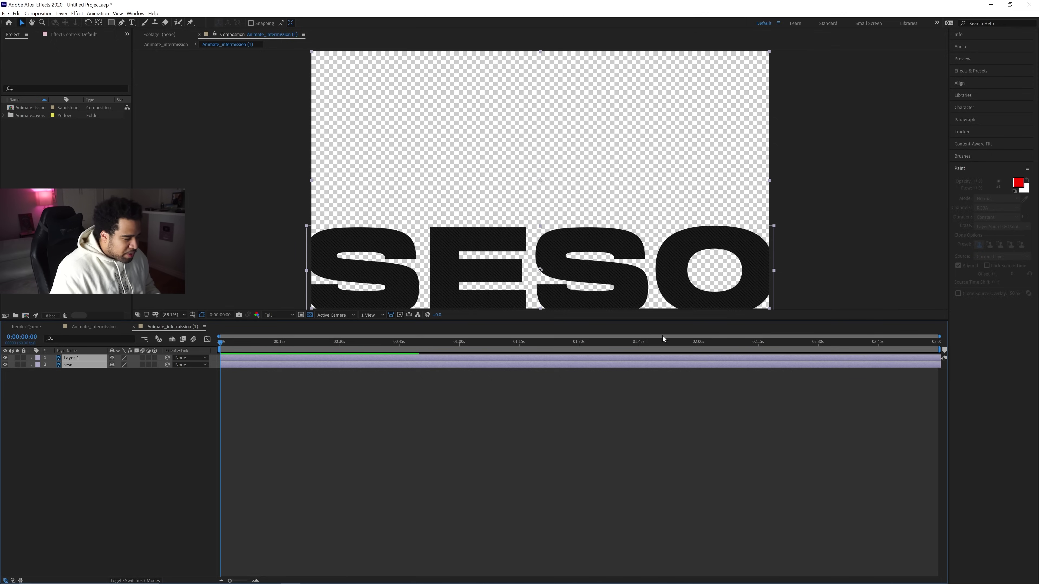
click(105, 330)
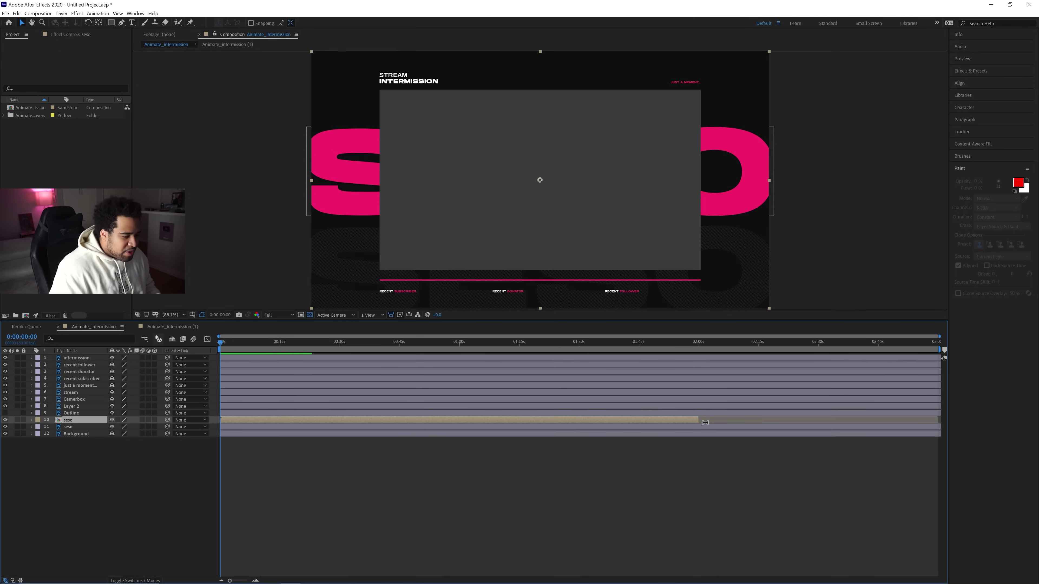
drag(699, 420, 939, 420)
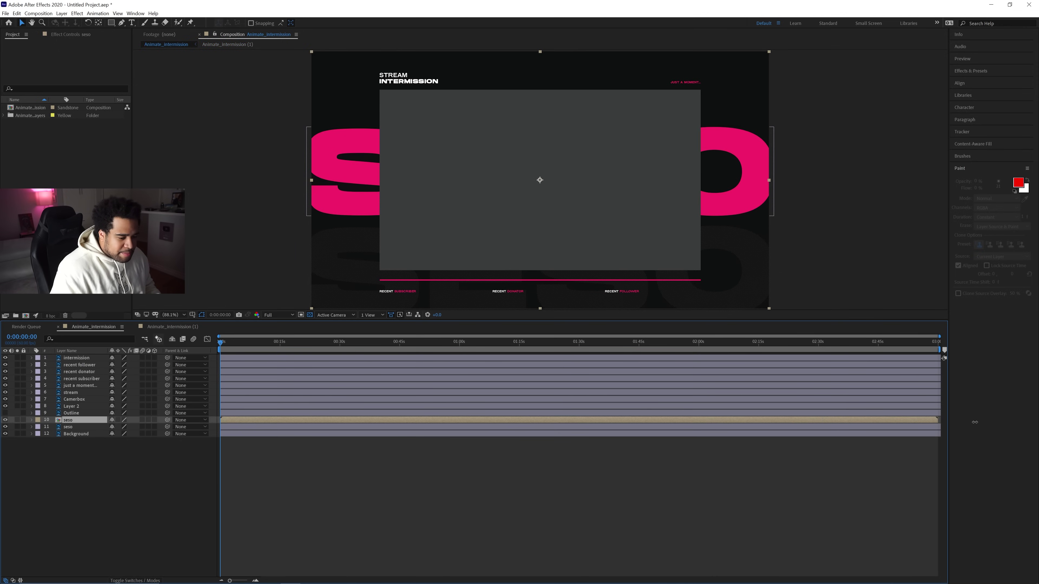
Set the duration of the Animate_intermission composition to 0:02:00:00
click(765, 482)
right_click(766, 482)
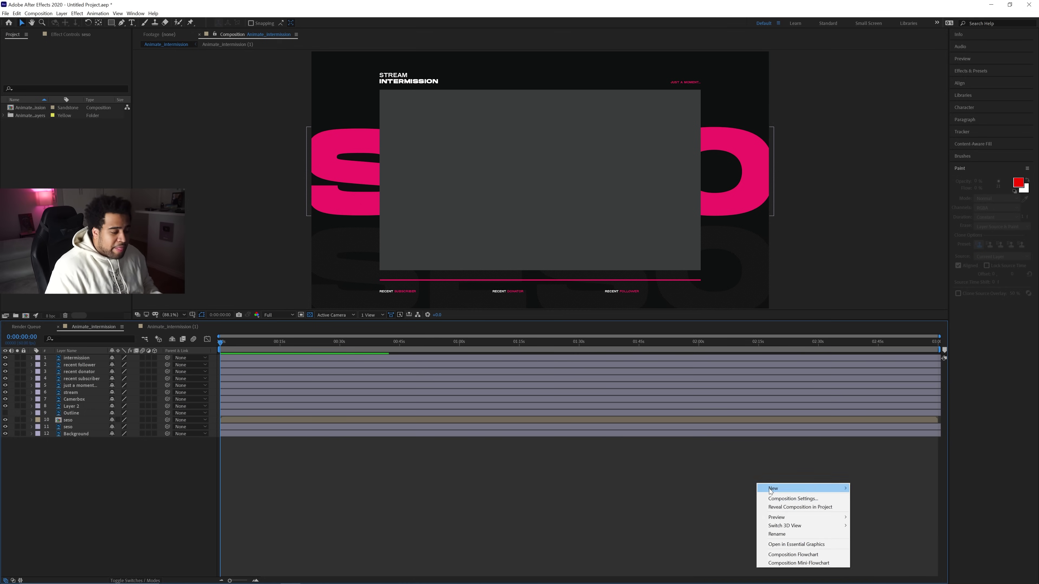
click(790, 499)
click(455, 301)
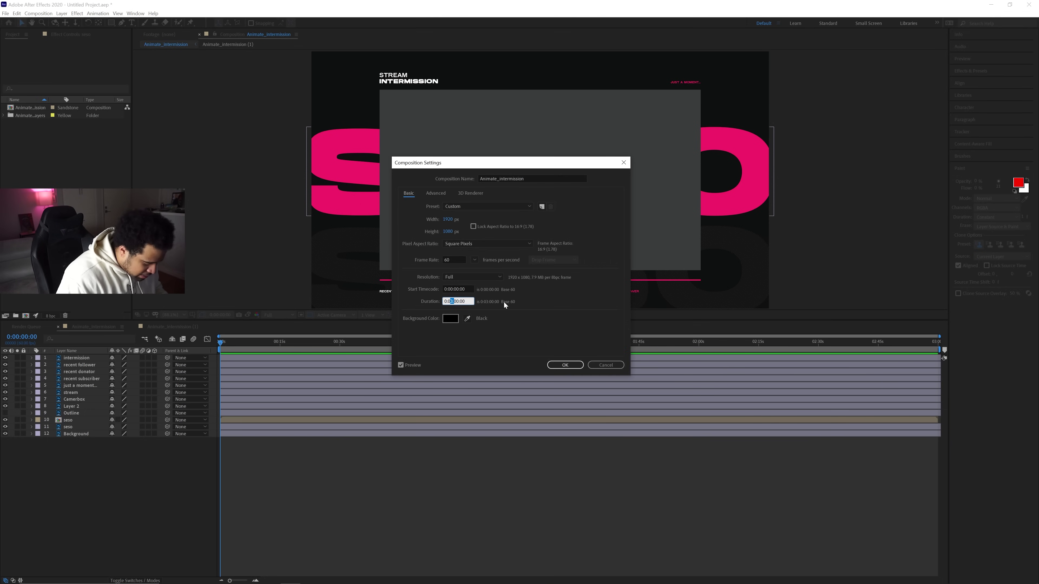
key(Right)
key(BackSpace)
text(2)
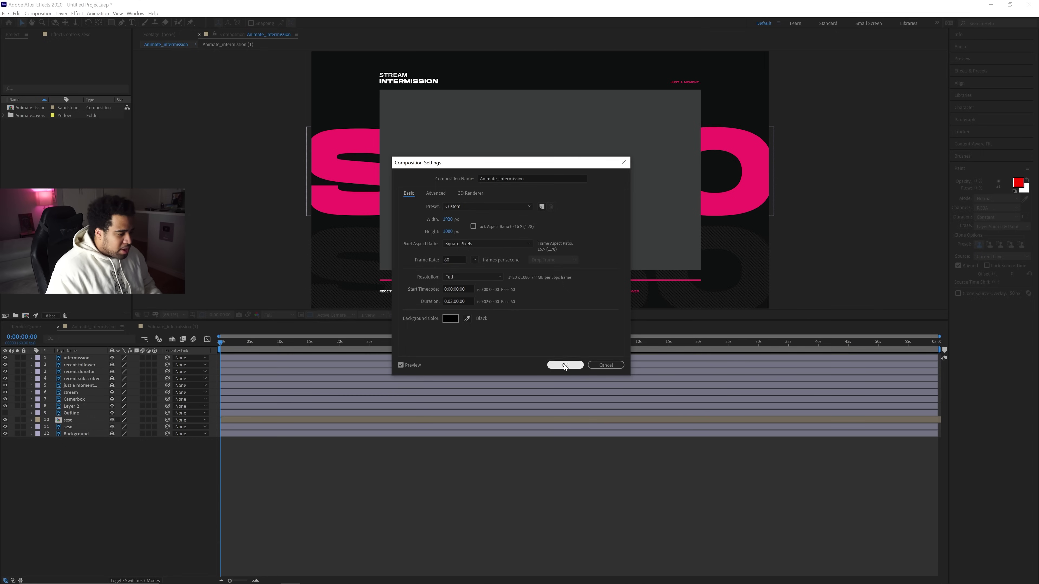
click(565, 365)
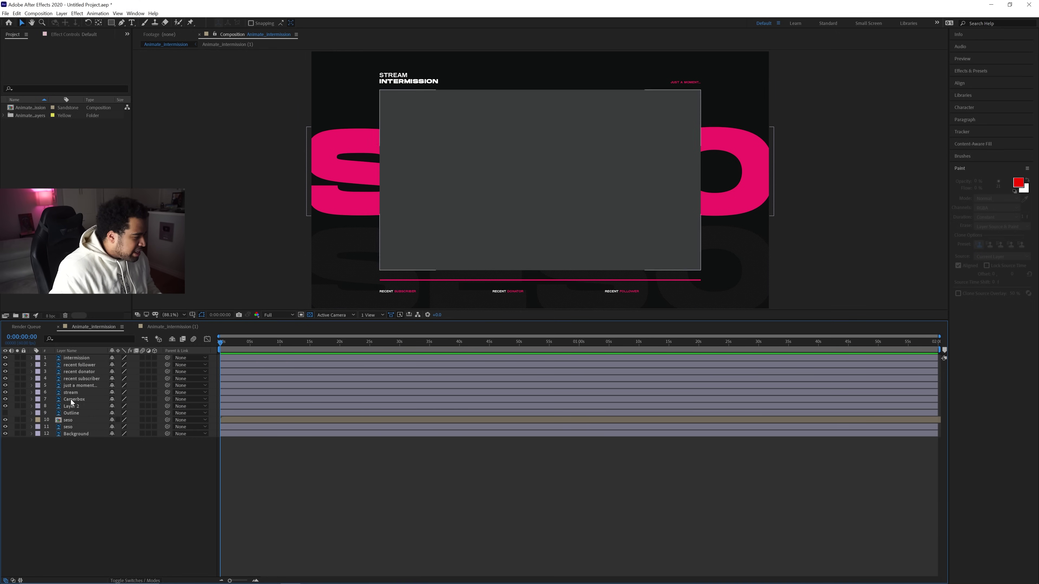
Make the Outline layer visible and apply the CC Grid Wipe effect to it
click(75, 415)
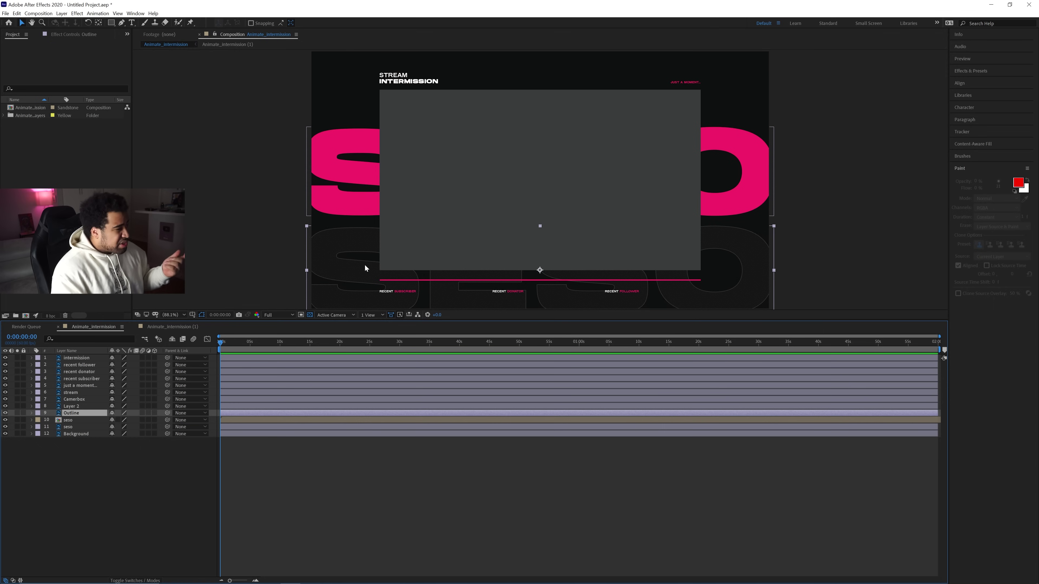
click(78, 14)
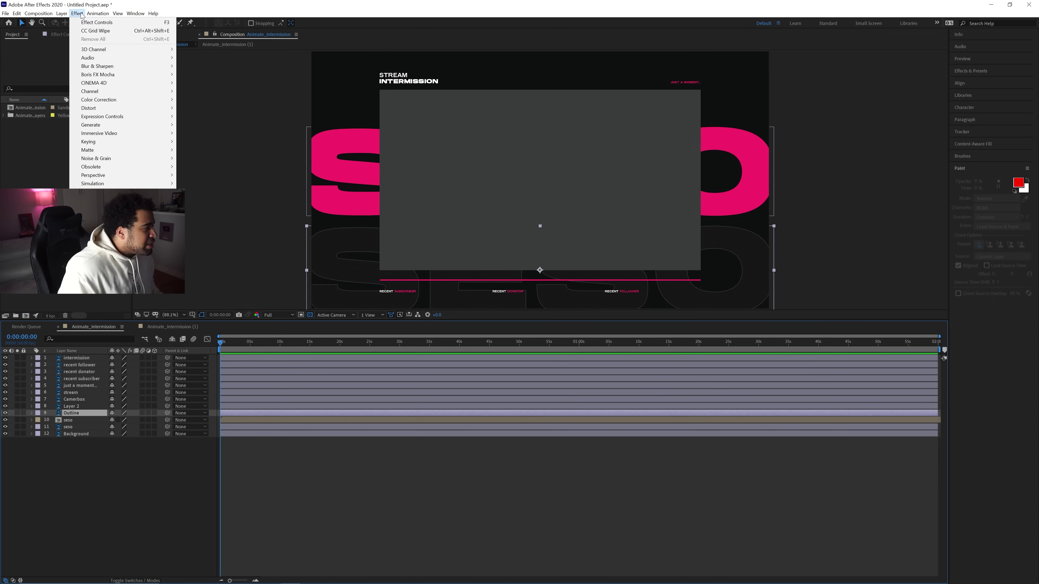
mouse_move(123, 217)
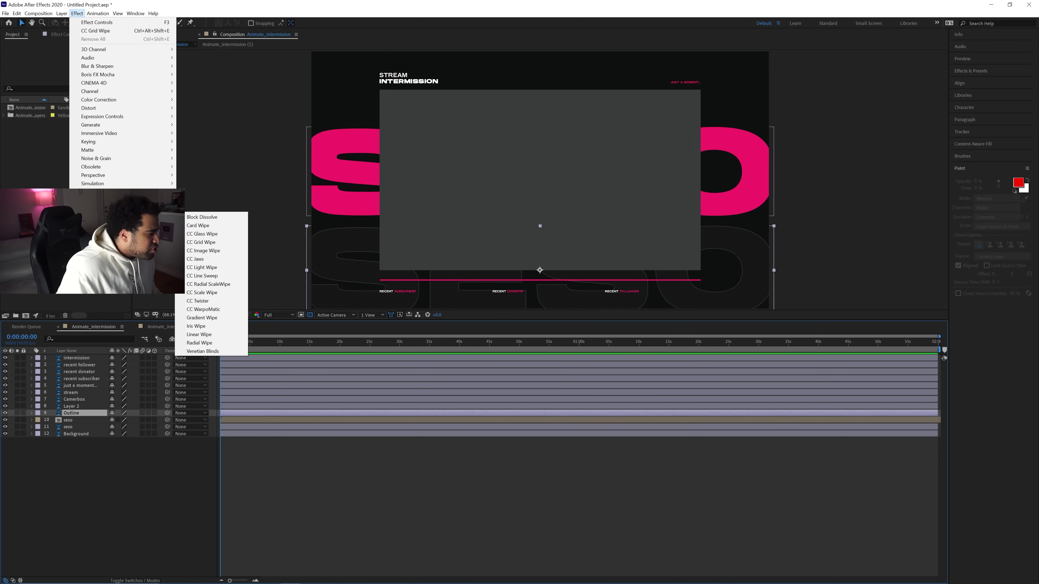
click(214, 242)
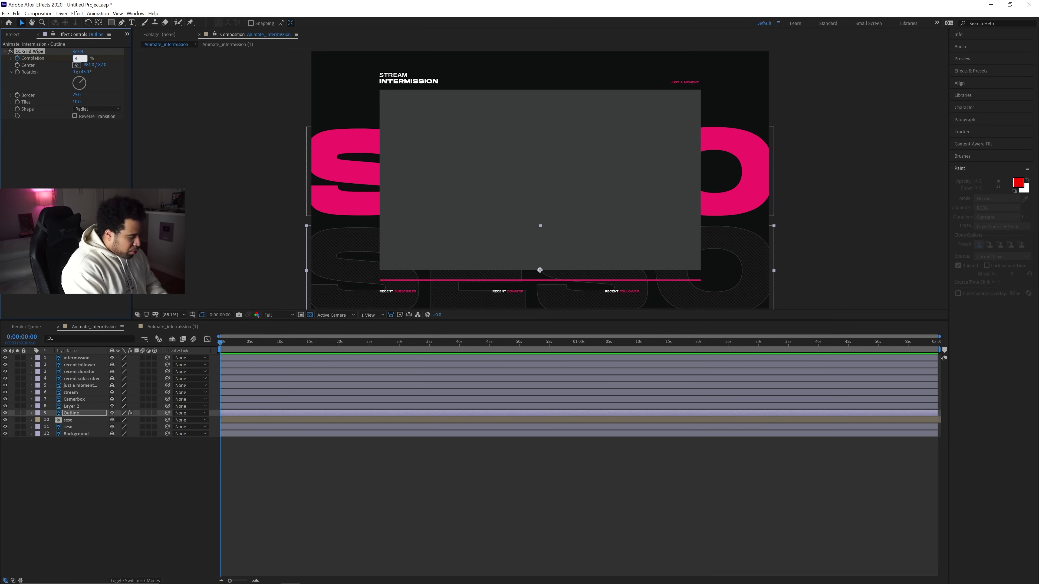
Set the grid wipe's Completion to 40% and Tiles to 5, keyframing Completion and Rotation at 0:00:00:00
text(0)
key(Return)
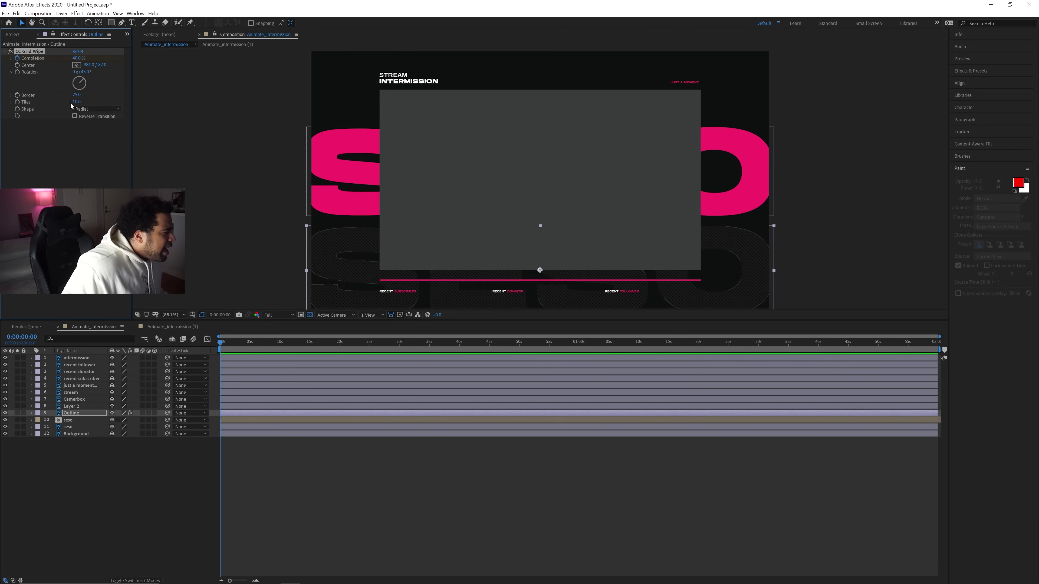
text(5)
key(Return)
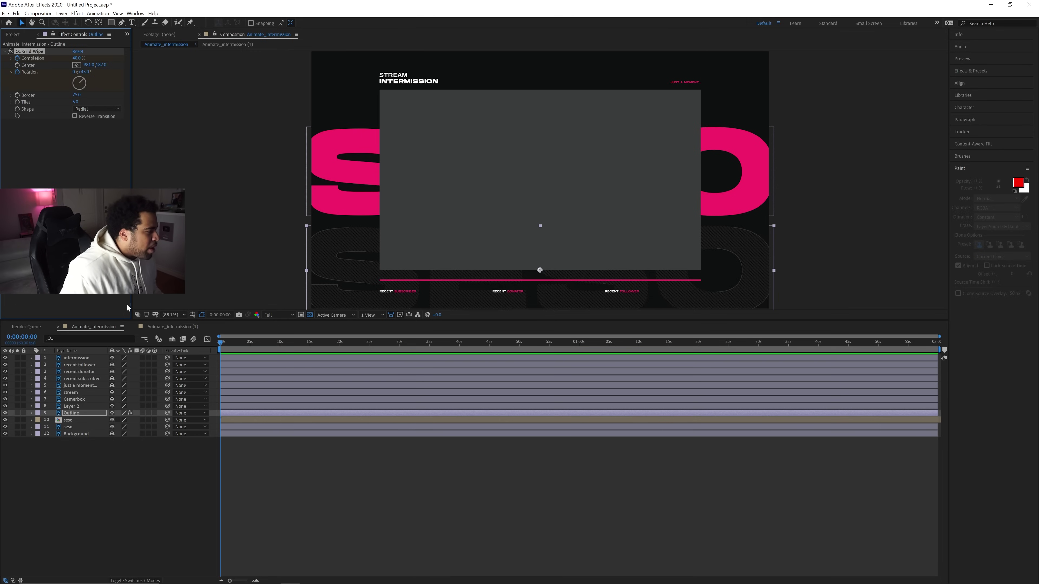
Reveal the Outline layer's keyframed Completion and Rotation properties and inspect their keyframes along the timeline
key(F2)
click(76, 414)
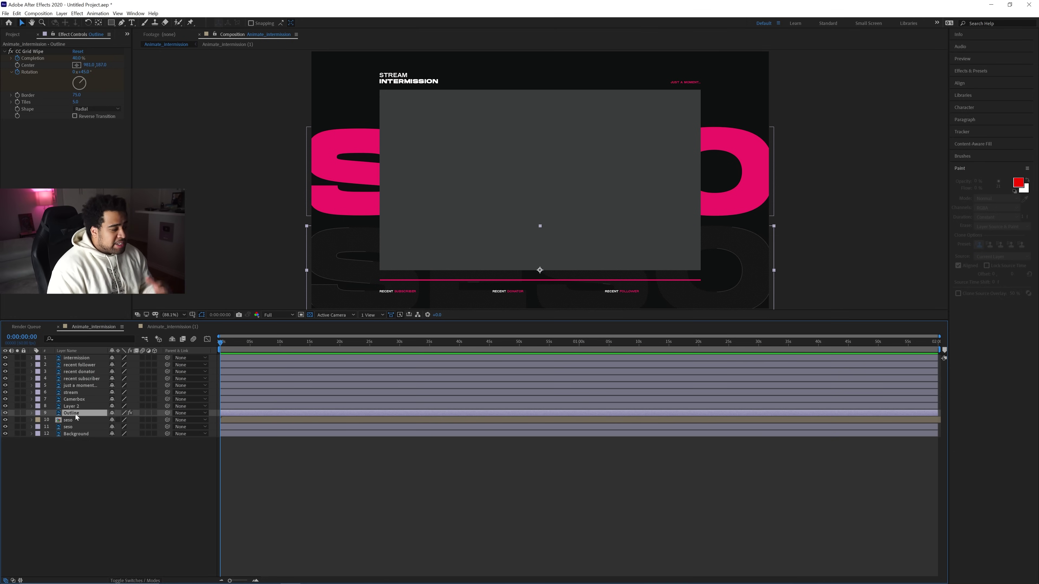
key(u)
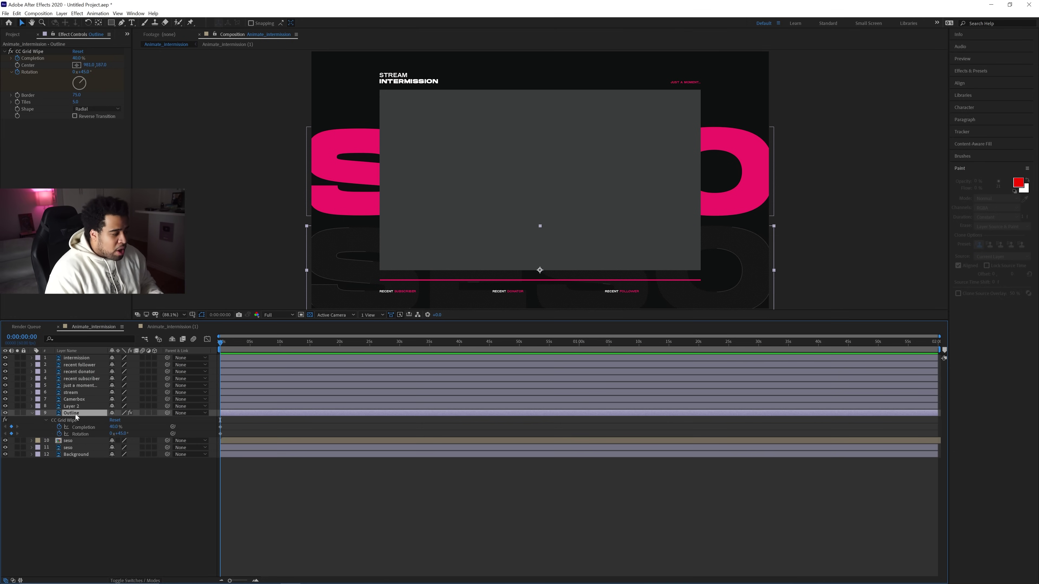
click(358, 518)
drag(221, 341, 376, 343)
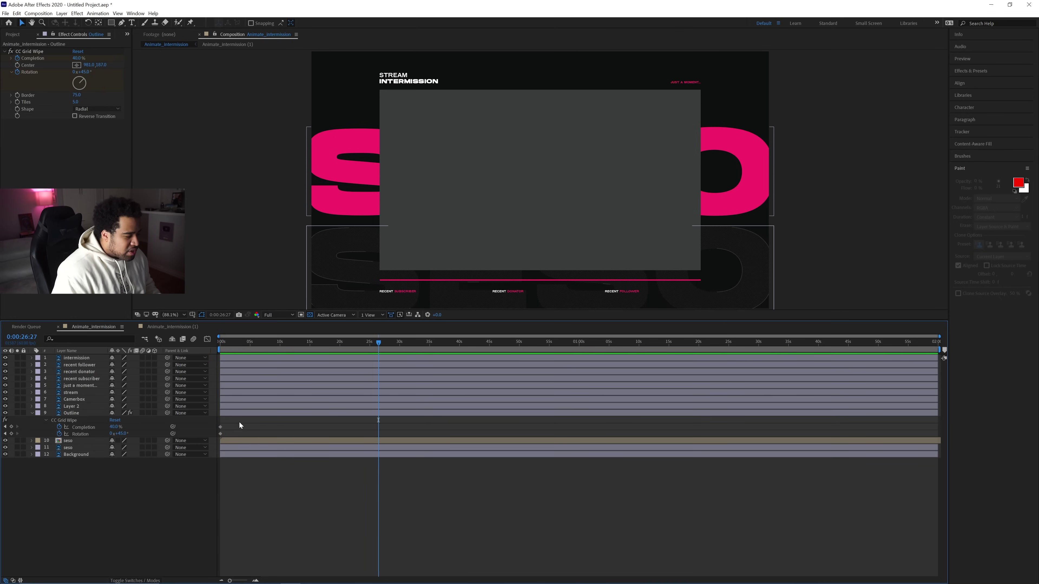
drag(240, 348, 204, 345)
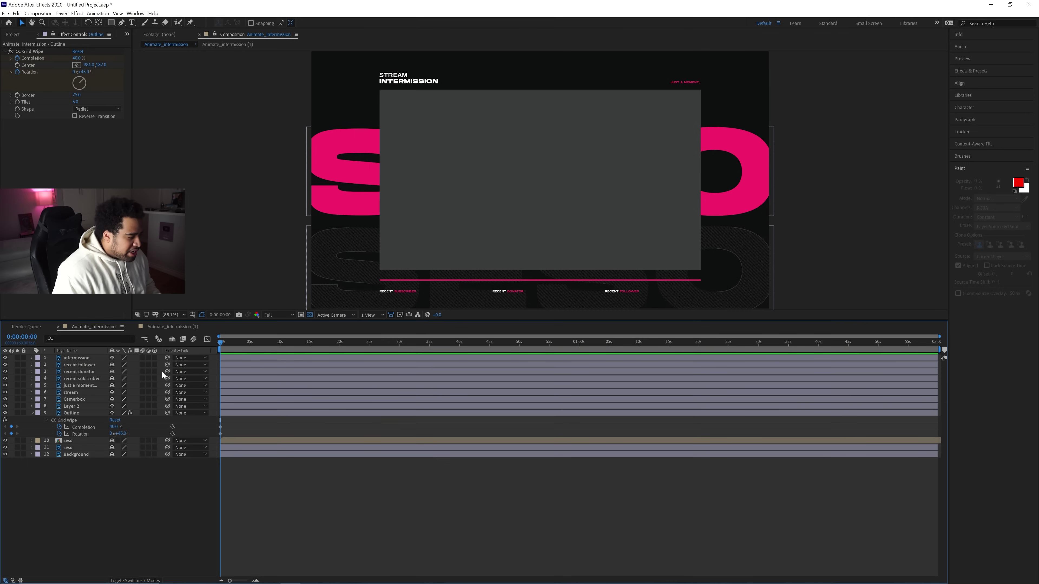
click(80, 427)
shift+click(87, 432)
click(92, 453)
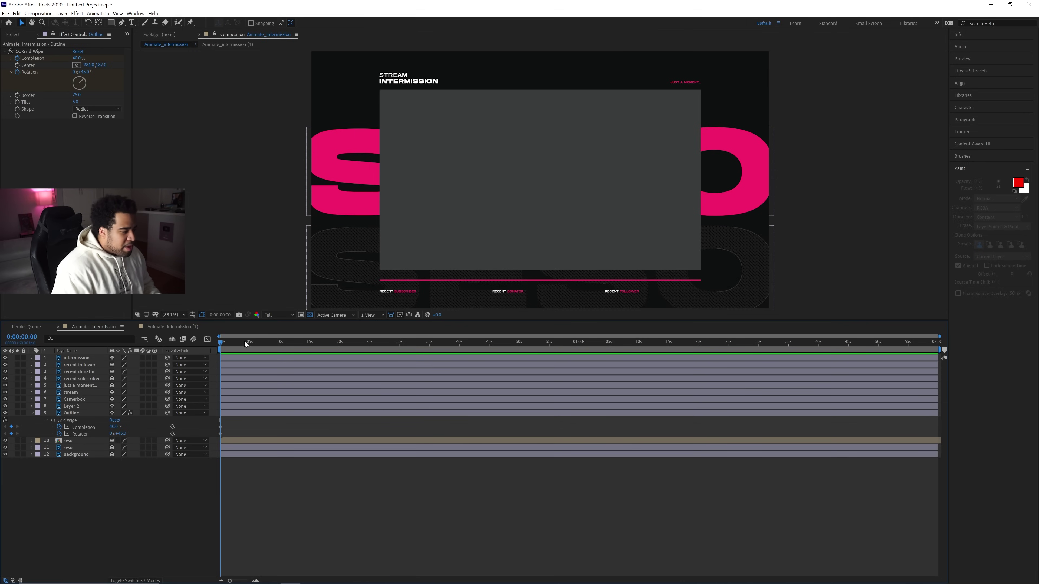
Keyframe the grid wipe's Rotation at 1x+45° on the last frame of the composition and scrub through the animation
drag(233, 343, 950, 340)
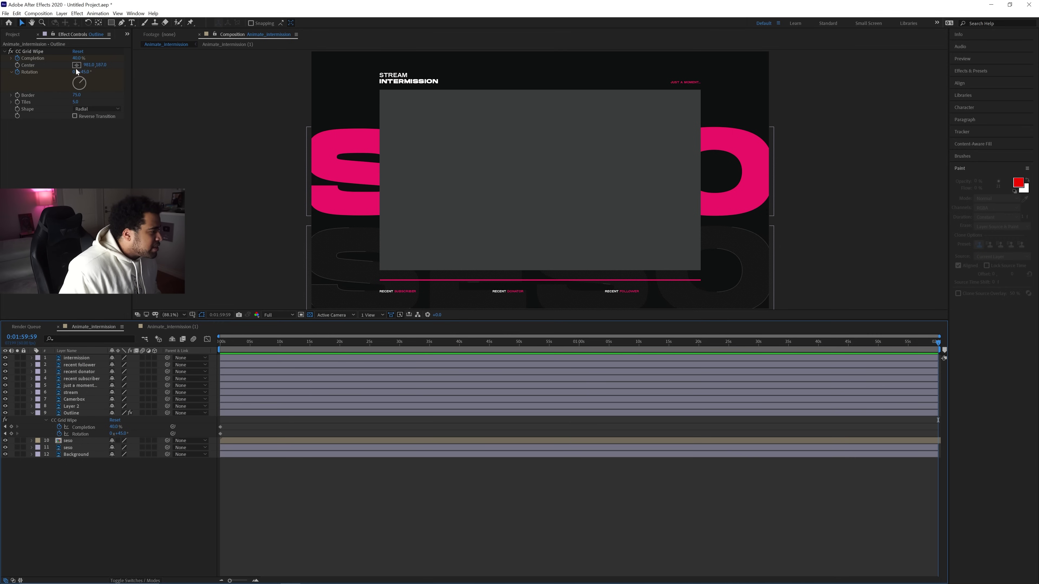
drag(75, 74, 113, 103)
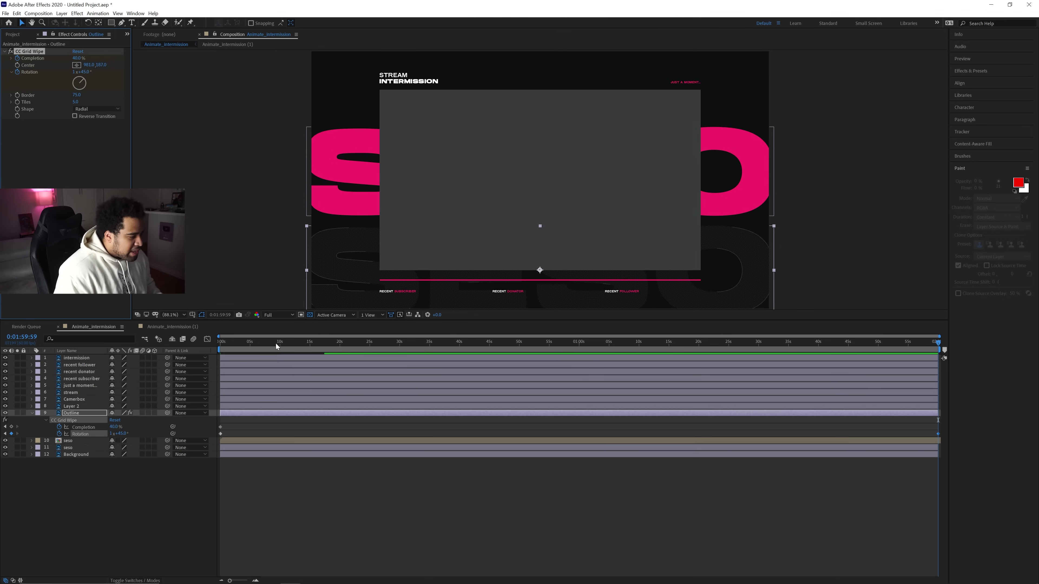
drag(276, 343, 457, 349)
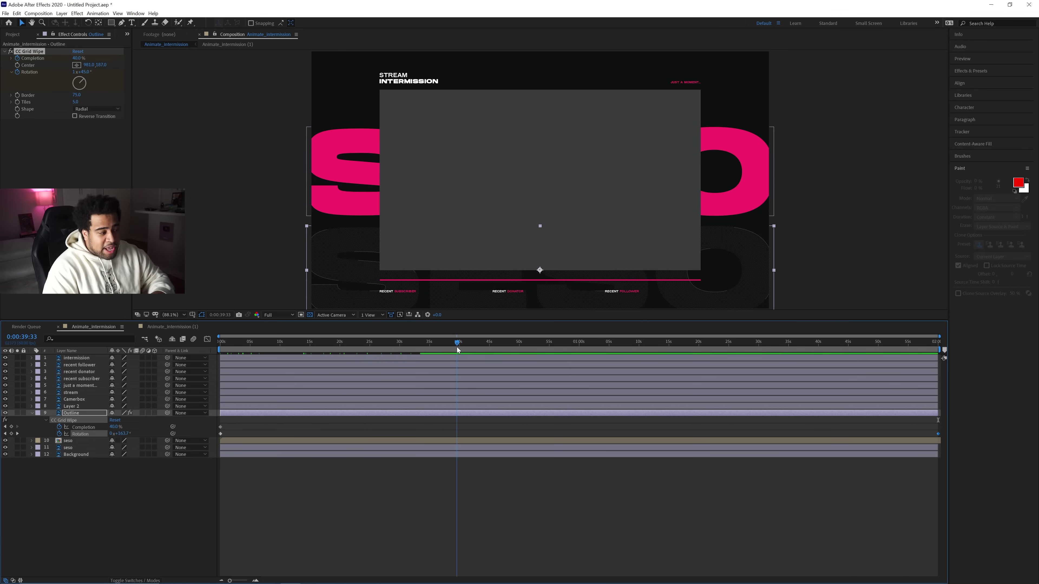
Check the Outline layer's grid wipe at the composition's last frame and preview the animation from the start
drag(457, 349, 948, 356)
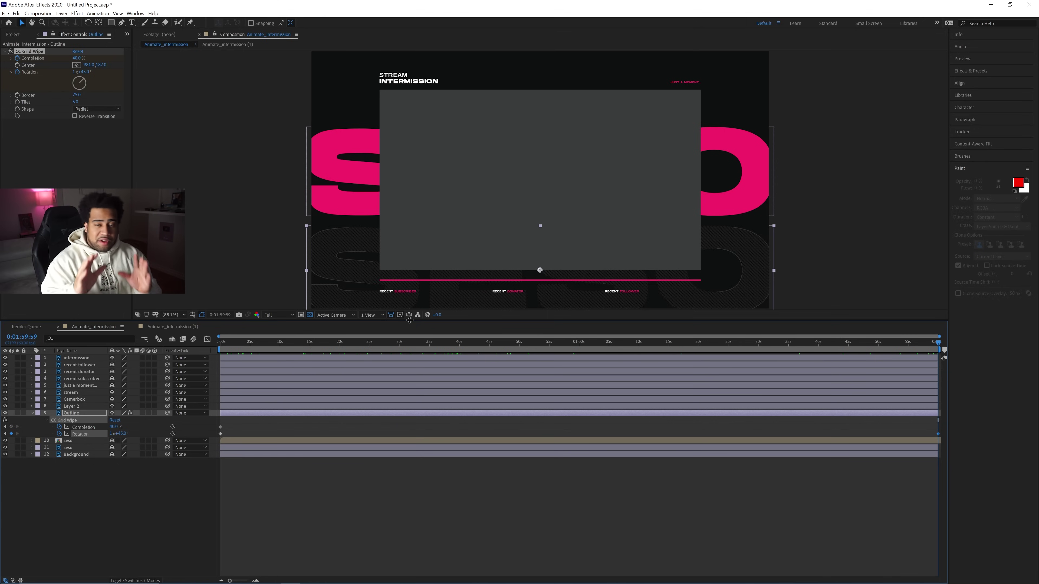
key(space)
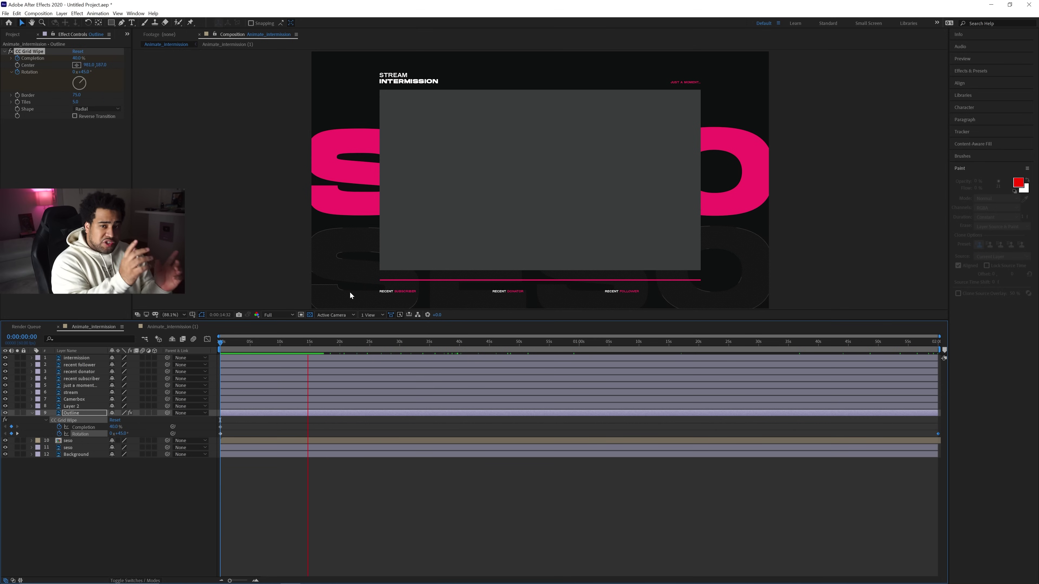
click(74, 510)
Search the effects for "fill" and apply the Fill effect to the Outline layer
click(967, 72)
click(975, 81)
text(fill)
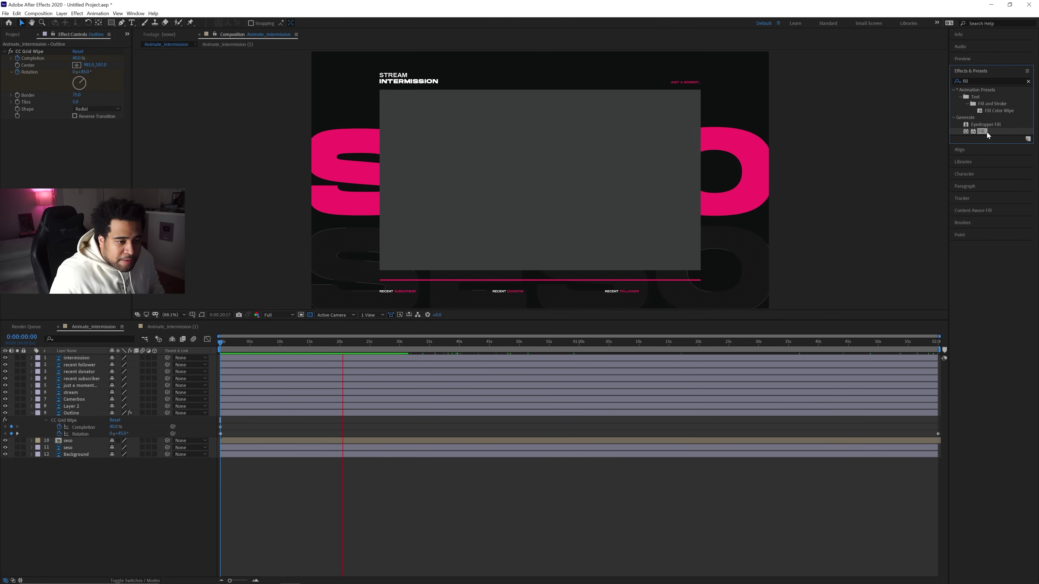
drag(987, 133, 76, 413)
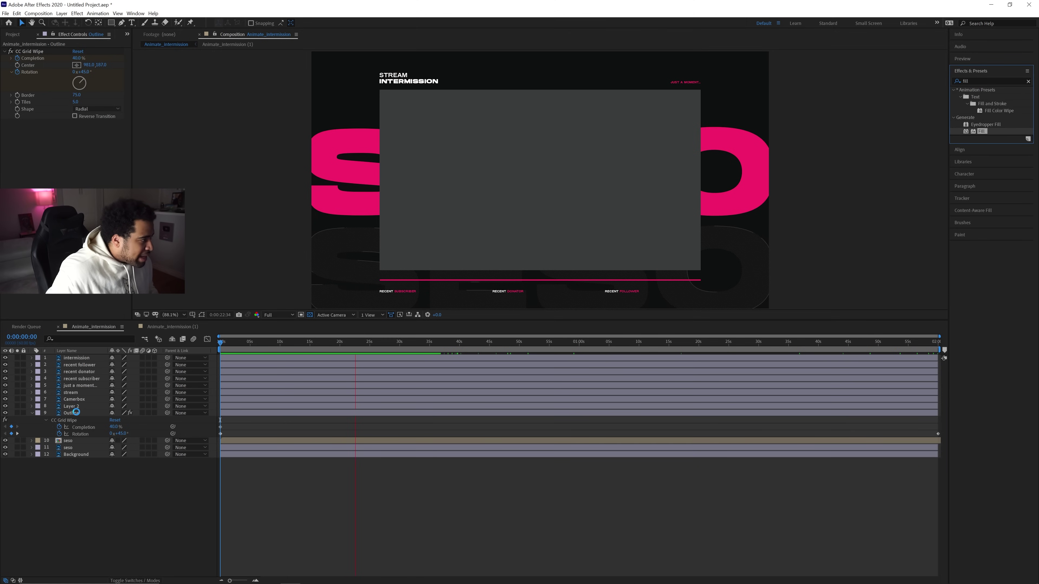
Try a bright green colour for the Outline layer's Fill effect, cancel it and remove the effect
click(77, 144)
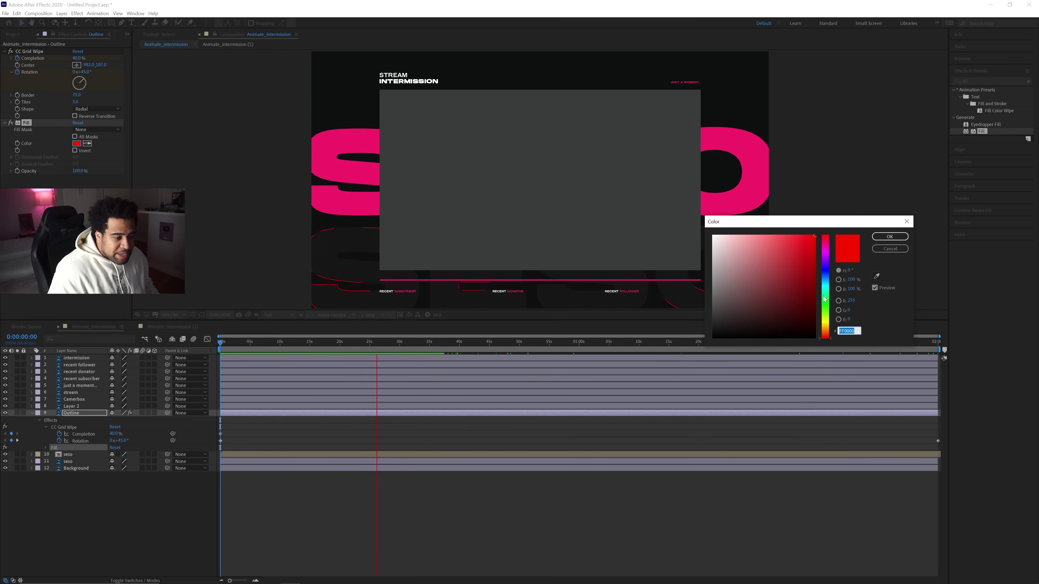
click(822, 306)
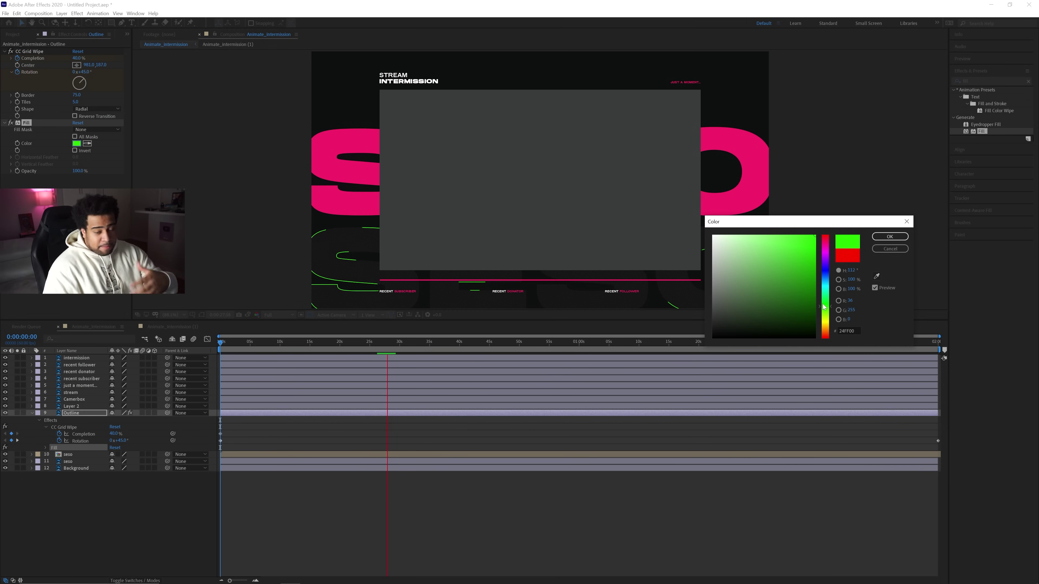
click(891, 248)
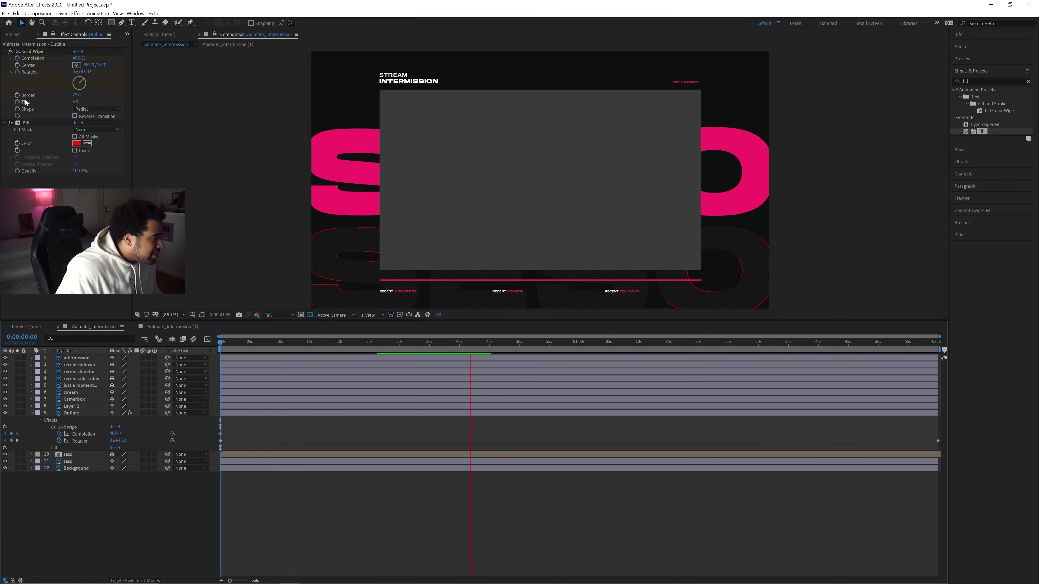
click(21, 123)
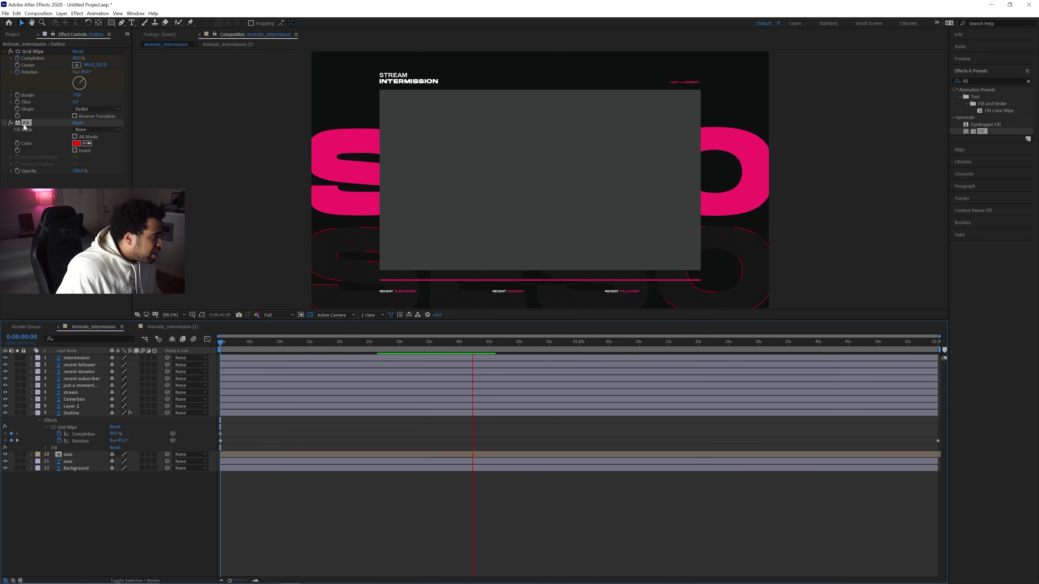
click(334, 515)
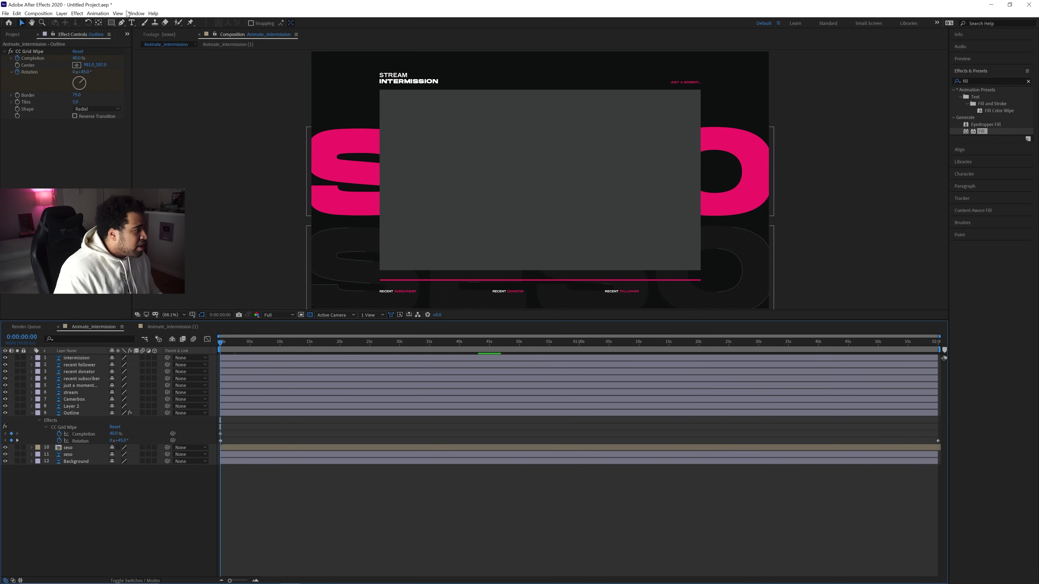
Send the Animate_intermission composition to Adobe Media Encoder and set the export format to WebM
click(7, 13)
mouse_move(38, 13)
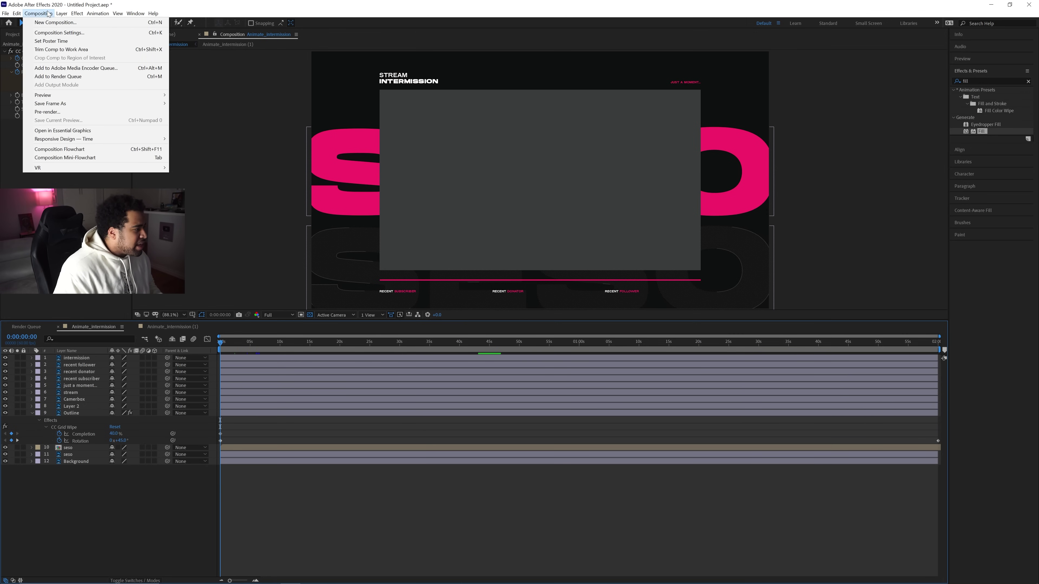
click(74, 68)
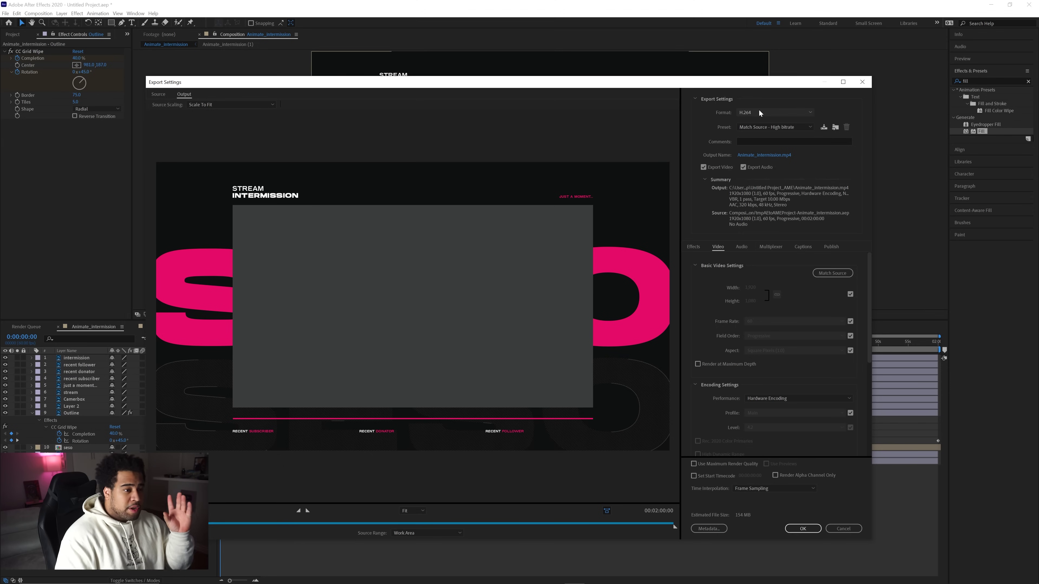
click(751, 112)
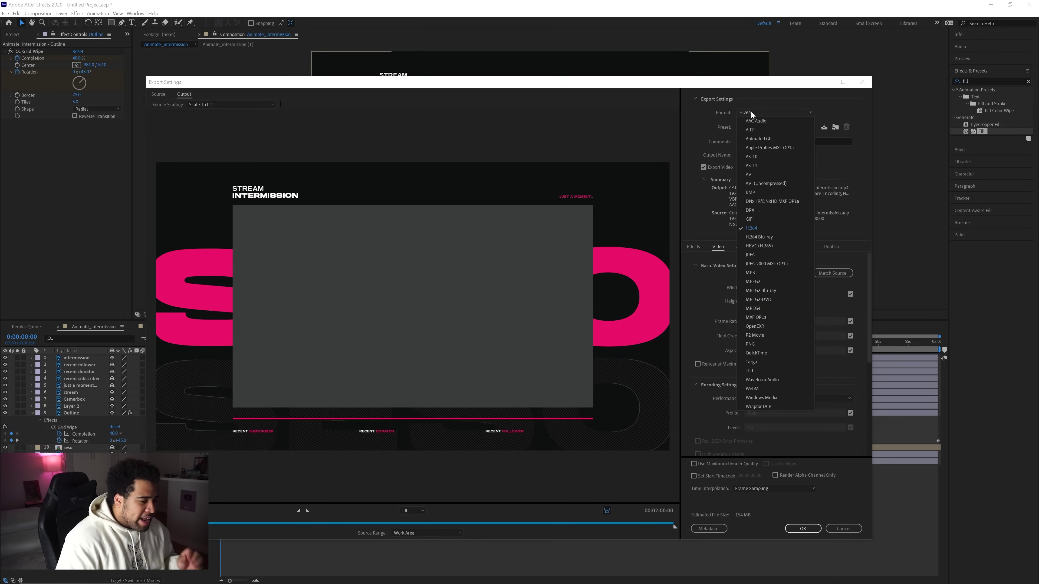
click(755, 389)
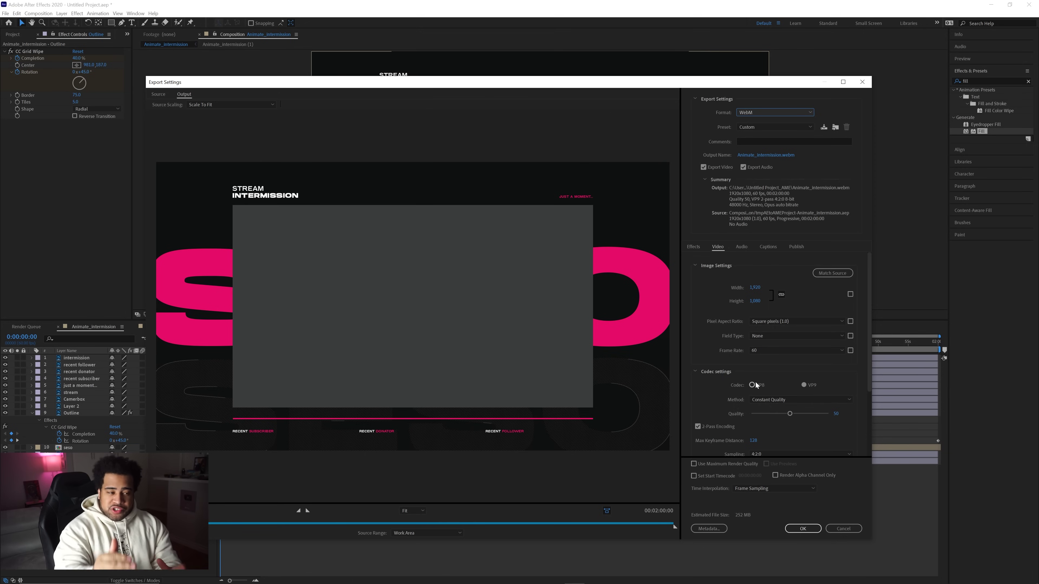
Queue the WebM export with Constrained Quality, a bitrate of about 7,596 kb/s and maximum render quality, then close Adobe Media Encoder
click(781, 403)
click(777, 415)
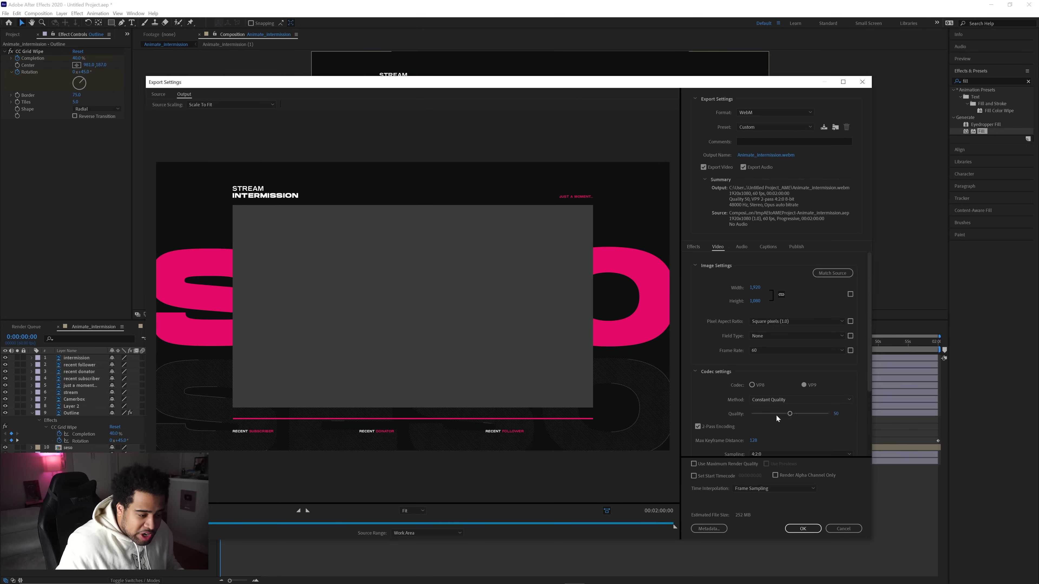
drag(758, 427, 804, 431)
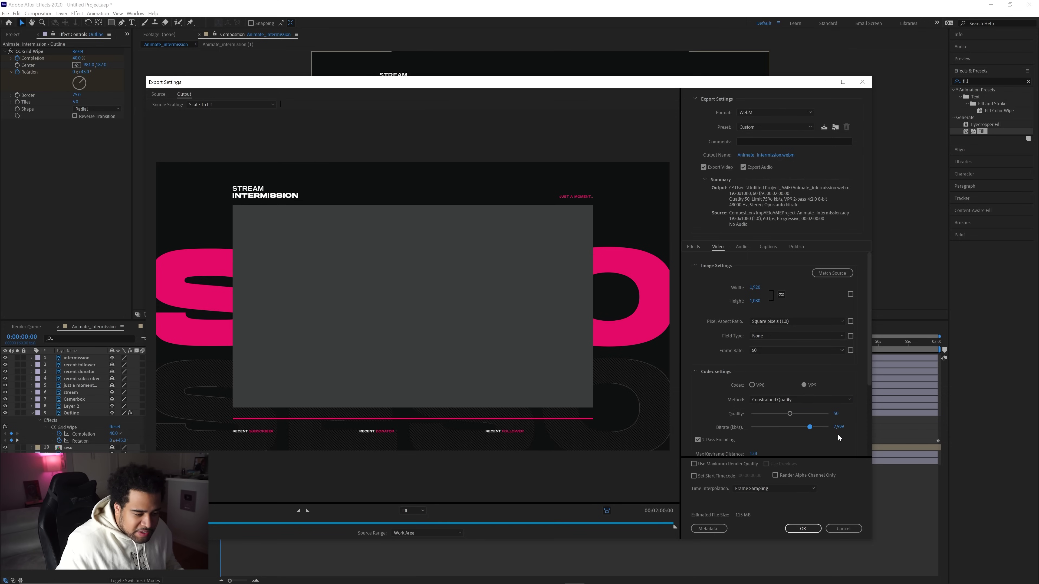
drag(871, 305, 872, 349)
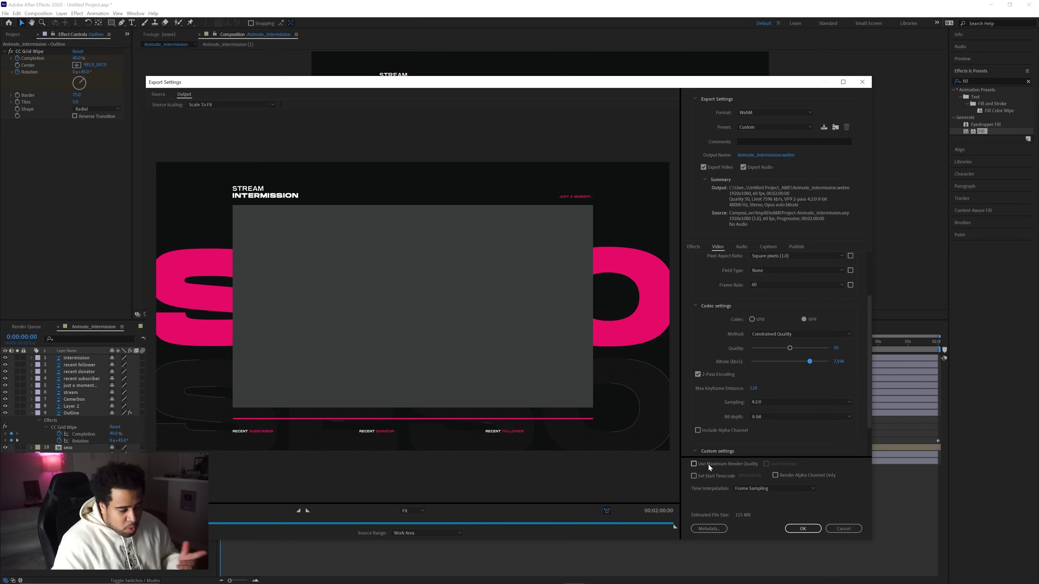
scroll(865, 344, up, 3)
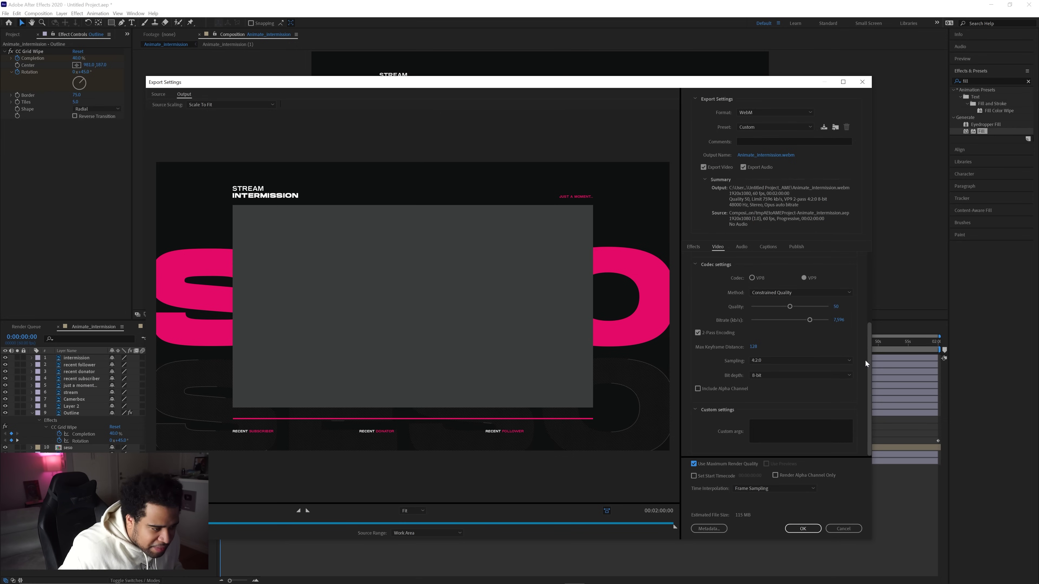
click(798, 530)
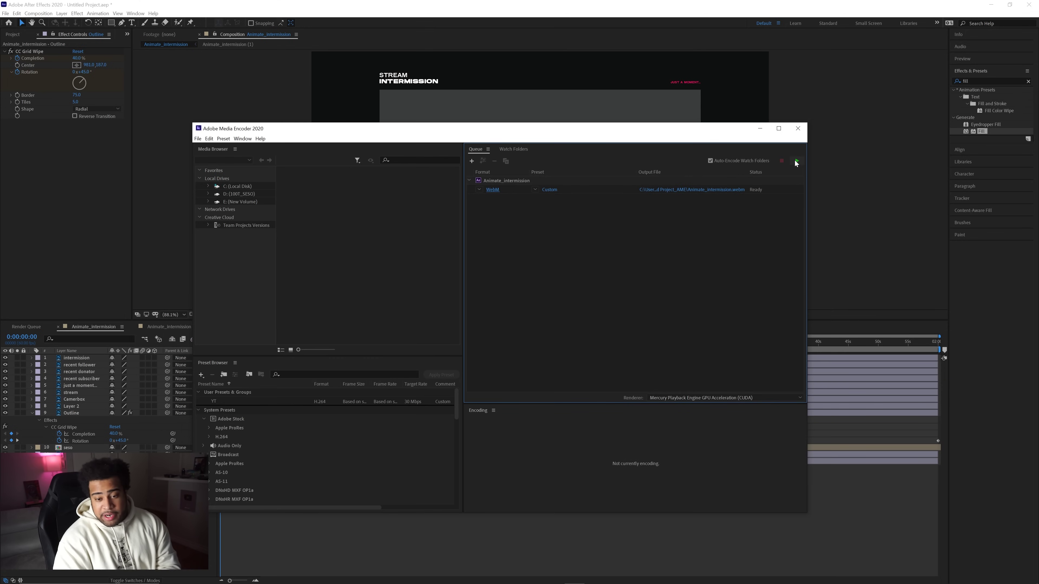
click(793, 134)
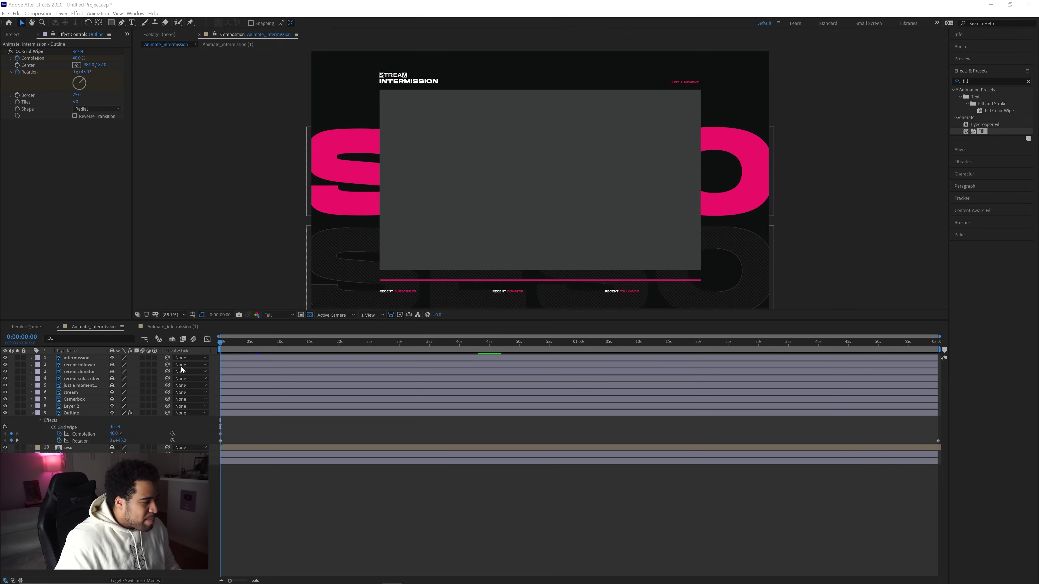
Add the Animate_intermission composition to the render queue and keep AVI as the output module's format
click(104, 328)
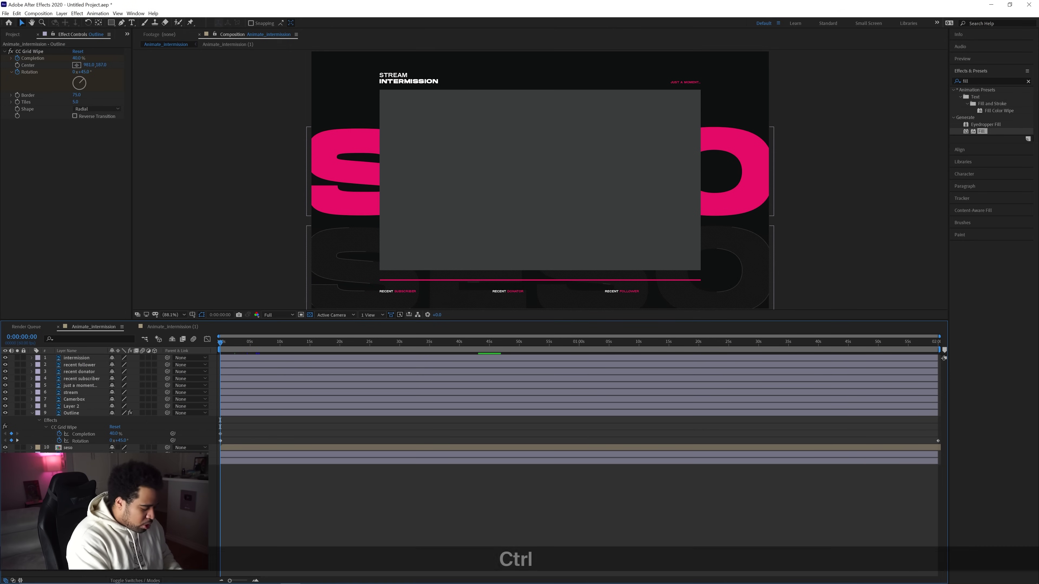
key(ctrl+m)
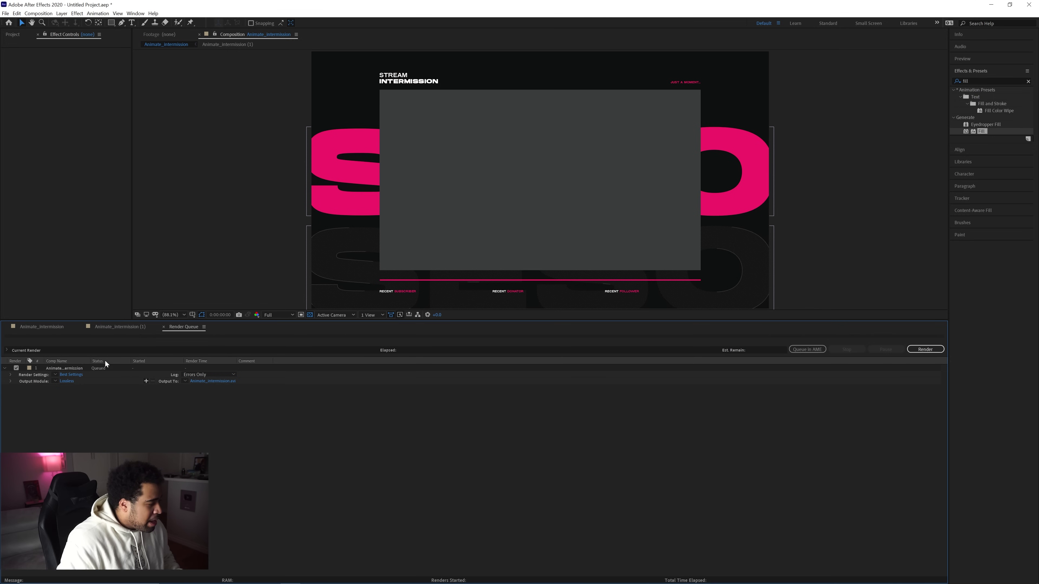
click(64, 381)
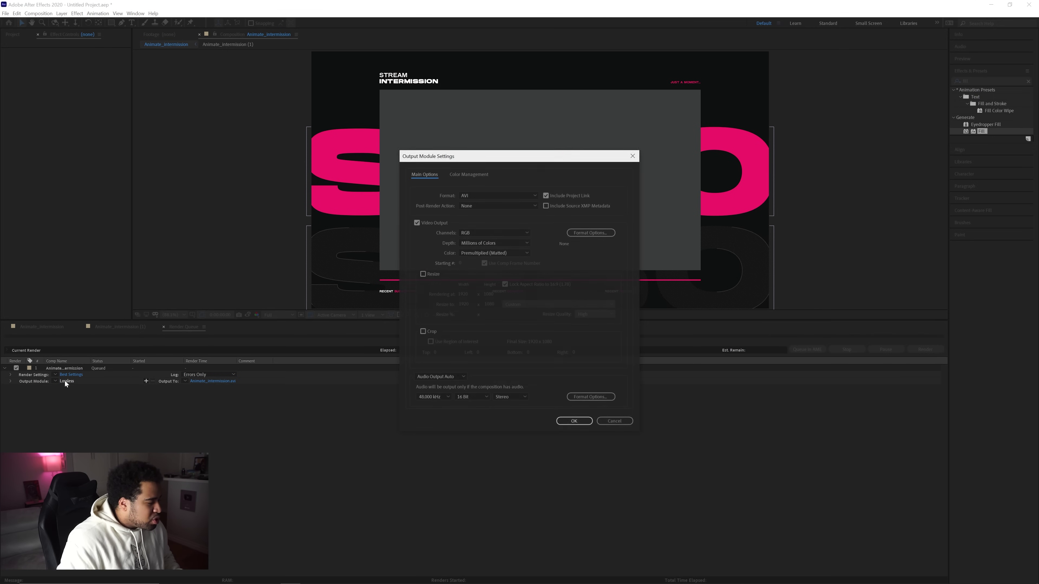
click(484, 196)
click(481, 211)
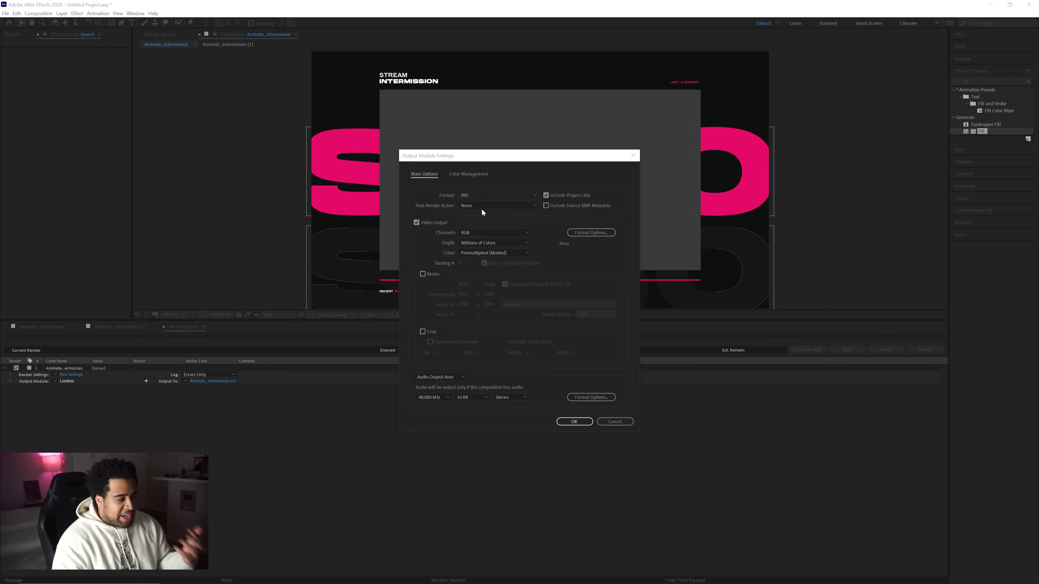
Turn audio output off, keep the channels at RGB and accept the output module settings
click(438, 376)
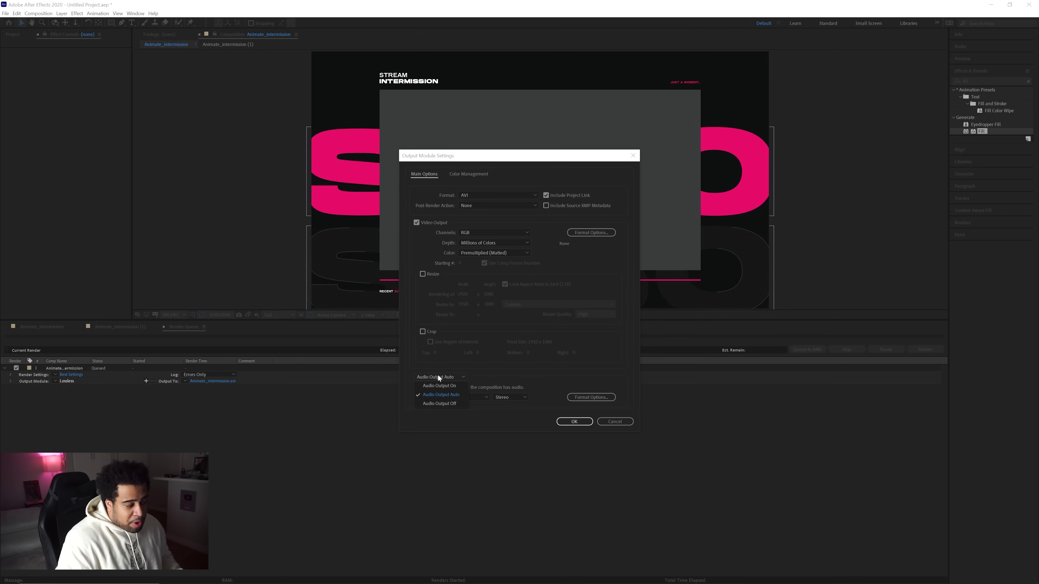
click(453, 404)
click(466, 233)
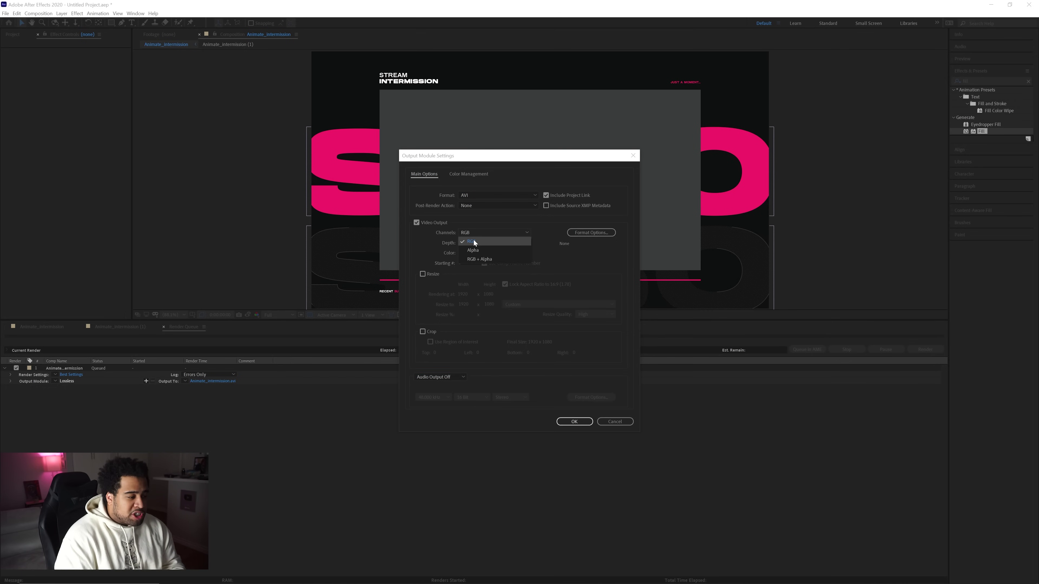
click(473, 240)
click(575, 421)
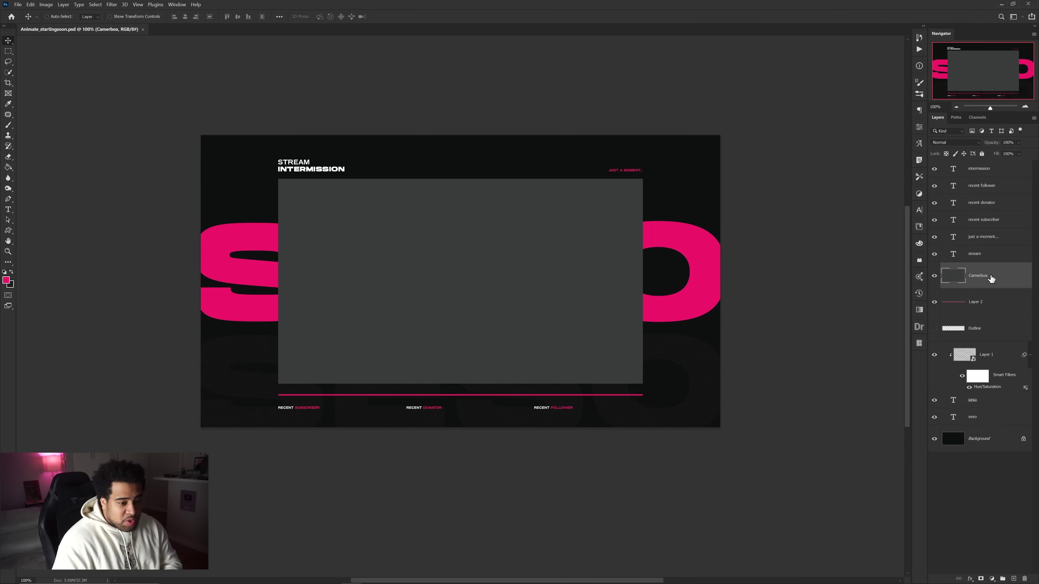
Delete the Camerbox layer from Animate_startingsoon.psd and undo the stray move of the pink seso text
key(Delete)
drag(805, 304, 676, 353)
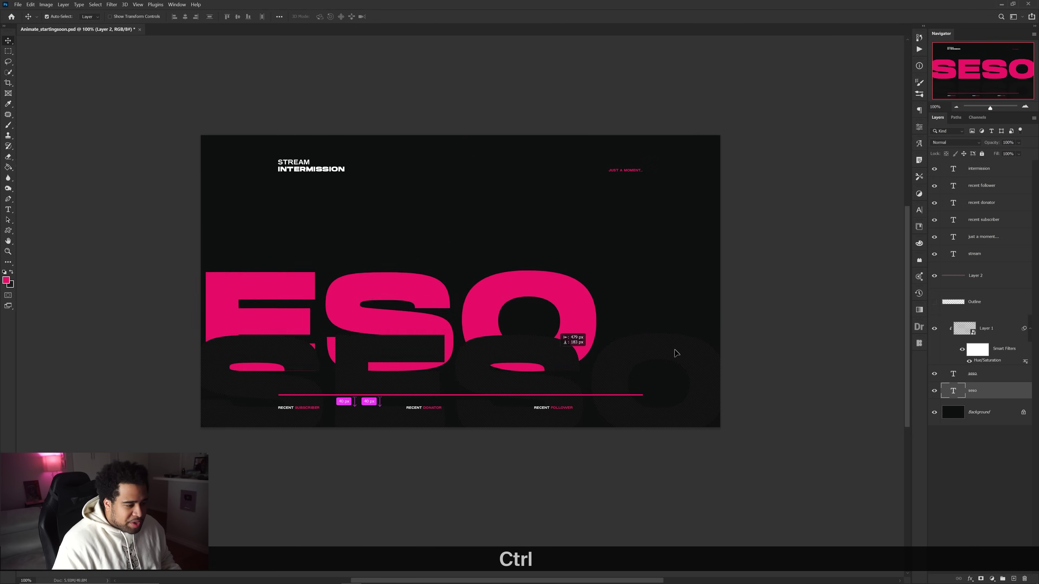
key(ctrl+z)
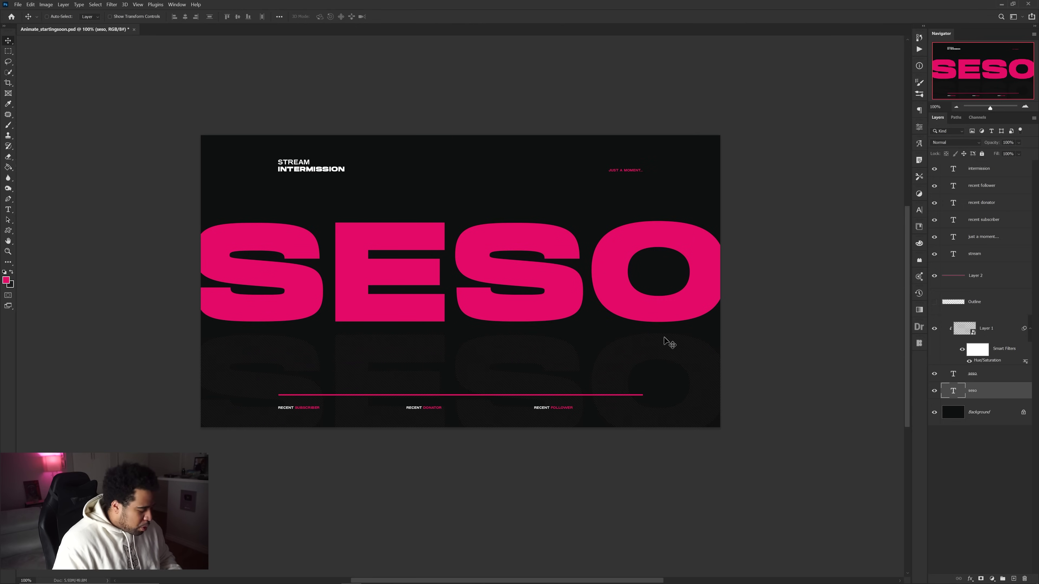
Recolour the pink seso text with the near-black shade sampled from the lower seso text
key(b)
alt+click(628, 350)
key(alt+BackSpace)
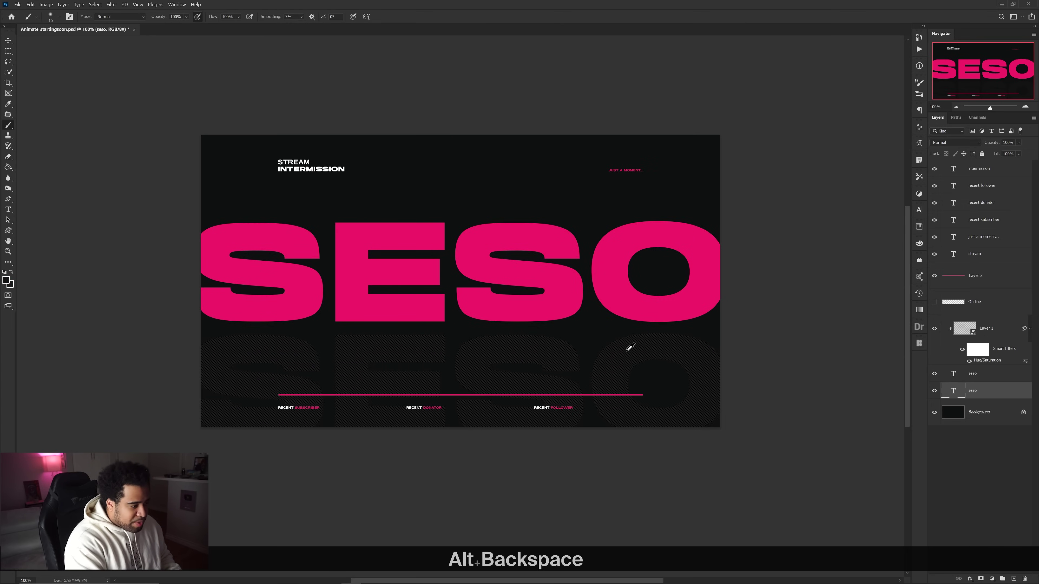
key(v)
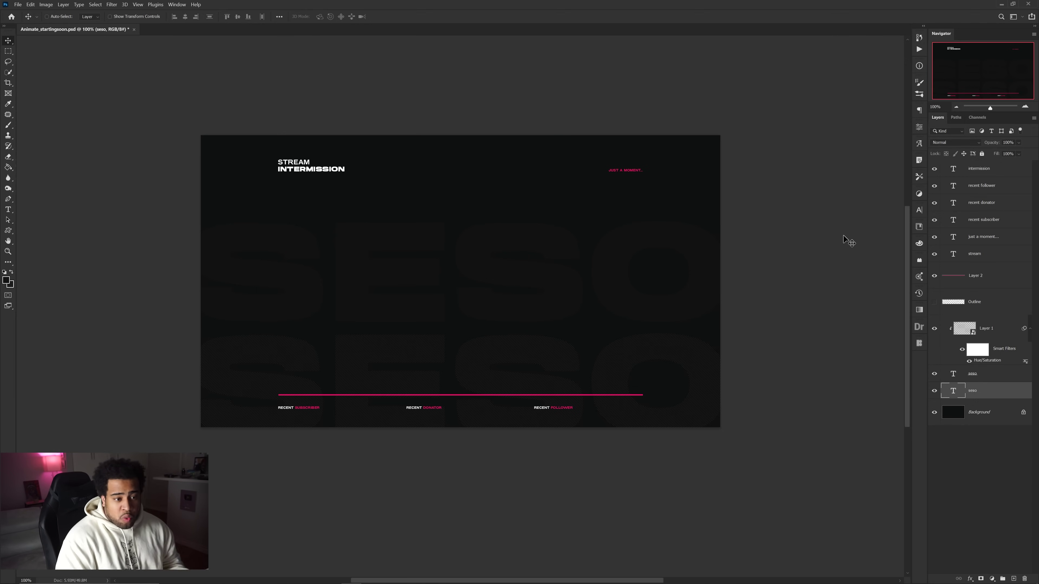
Hide the small text layers and the pink line in Layer 2, leaving only the stream and intermission titles visible above the seso text
drag(937, 235, 933, 170)
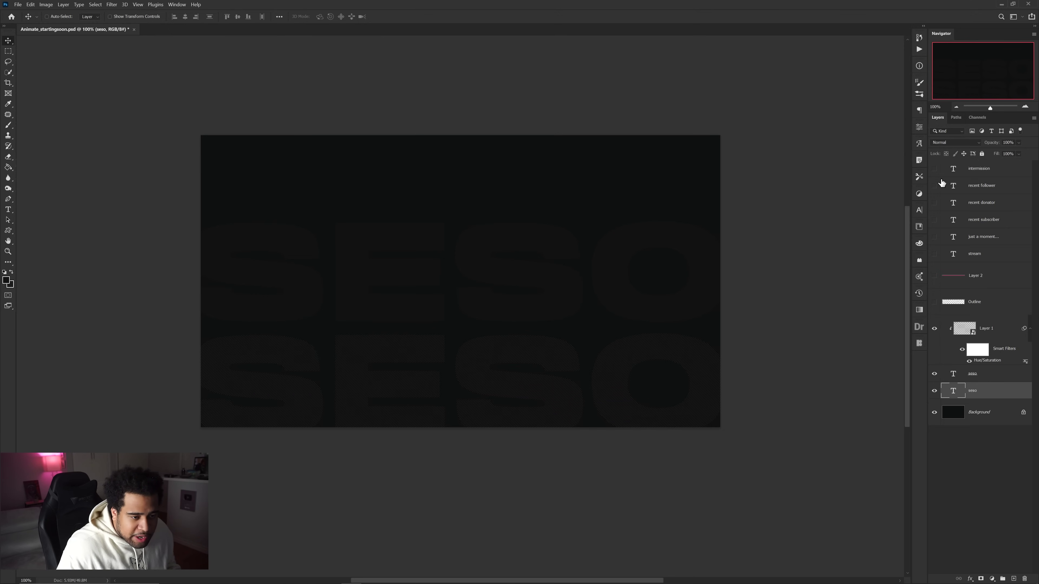
click(934, 168)
click(935, 254)
Scale the stream and intermission text layers together to about 462% and centre them on the canvas
click(981, 254)
ctrl+click(982, 169)
drag(353, 189, 732, 281)
key(ctrl+t)
key(Return)
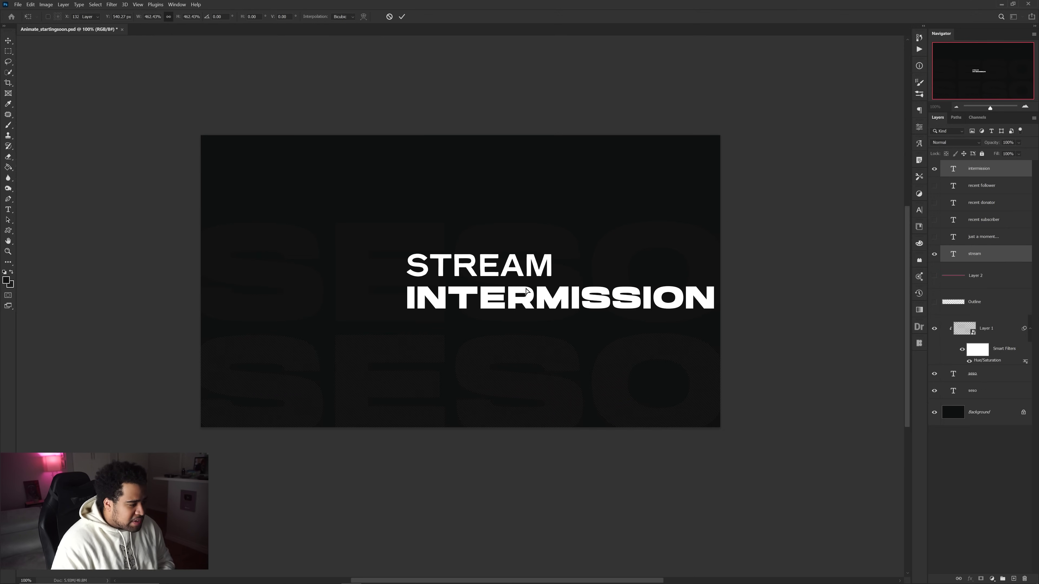
drag(581, 297, 464, 297)
Replace the INTERMISSION text with STARTING, enlarge it and centre it beneath STREAM
double_click(460, 298)
key(ctrl+a)
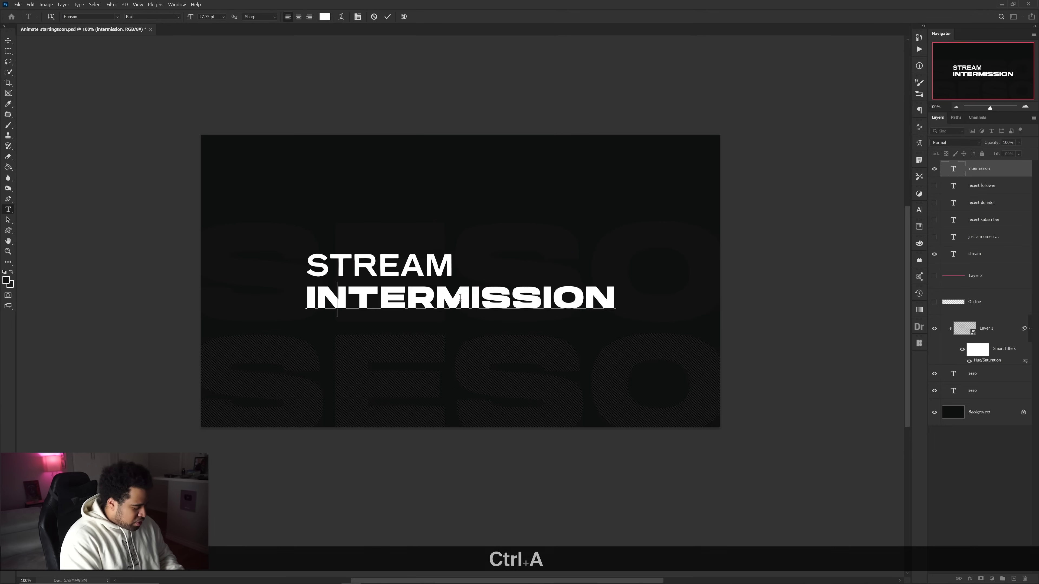
text(STARTING)
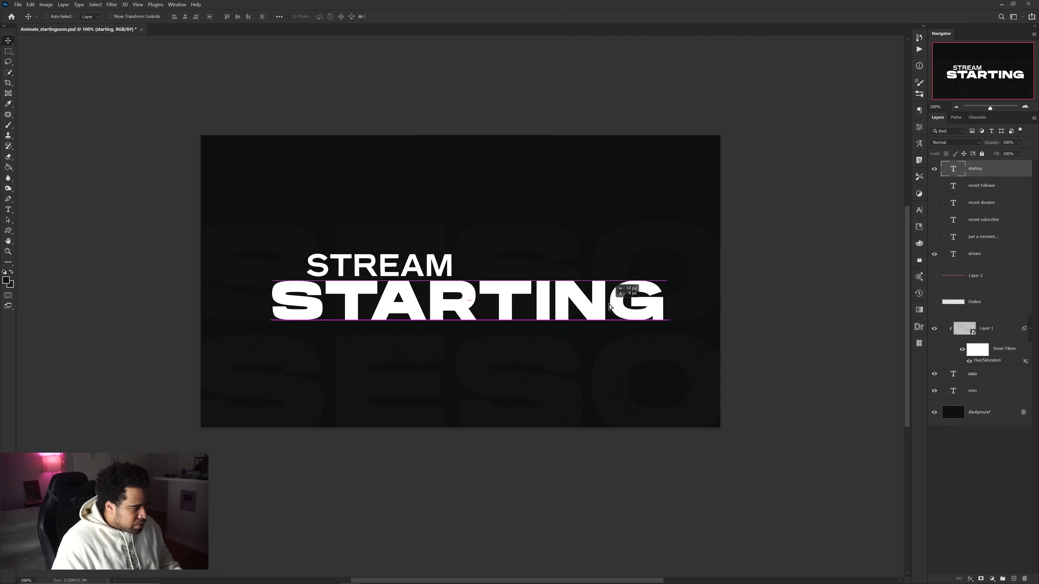
drag(609, 307, 608, 307)
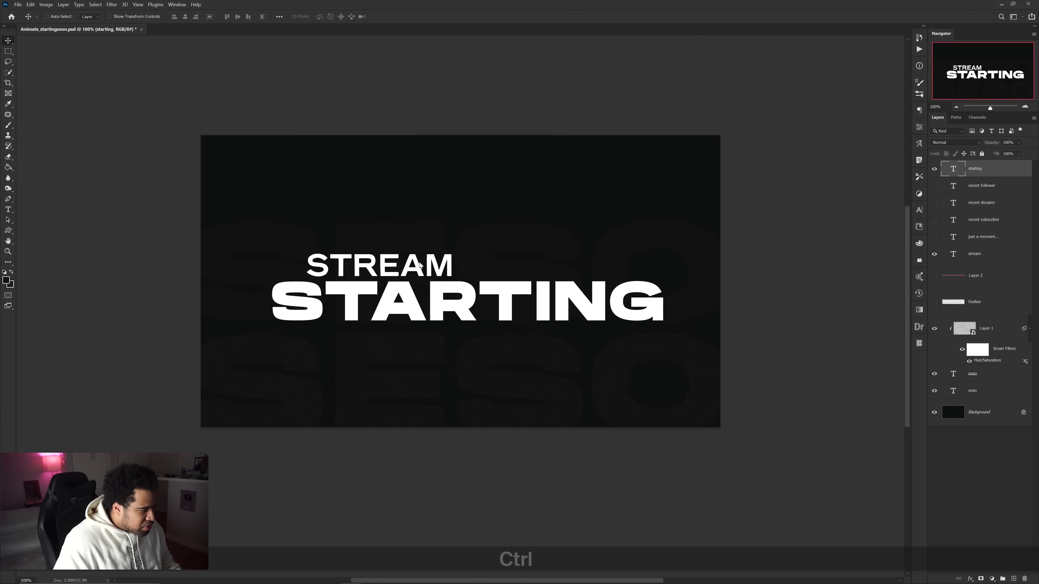
Nudge the STREAM text slightly to the left and recolour the STARTING text pinkish red
ctrl+click(378, 265)
ctrl+click(449, 310)
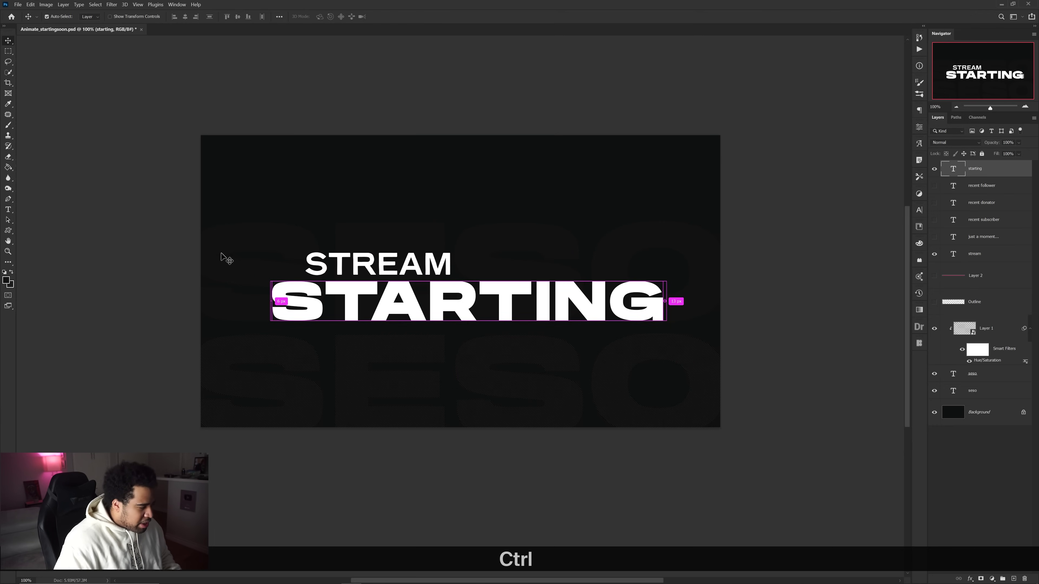
click(6, 280)
text(f91e42)
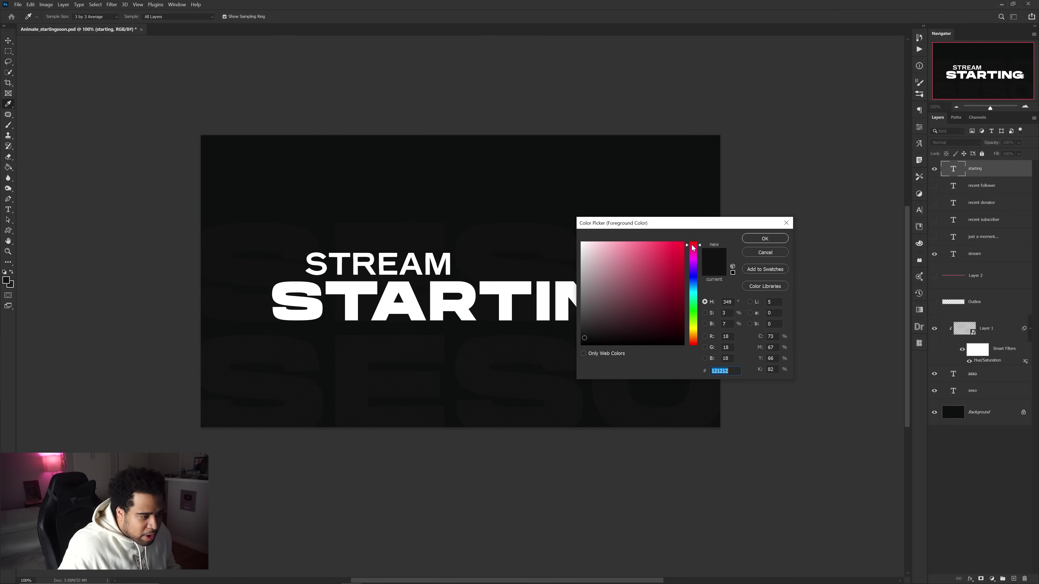
click(765, 238)
key(alt+BackSpace)
key(v)
Show the Outline layer and give it a Color Overlay in pinkish red f91d51
drag(618, 265, 656, 234)
key(ctrl)
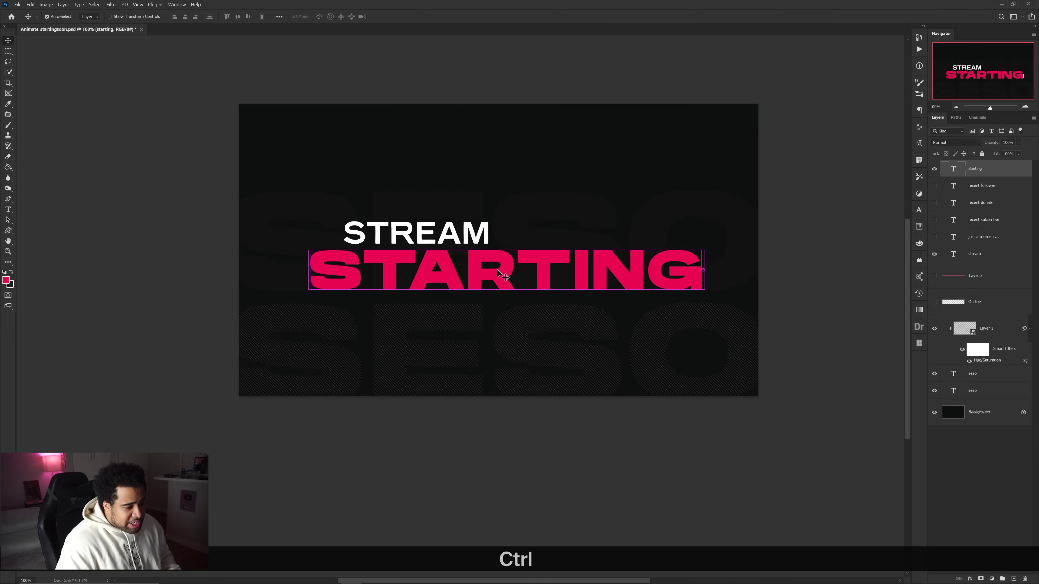
ctrl+click(608, 325)
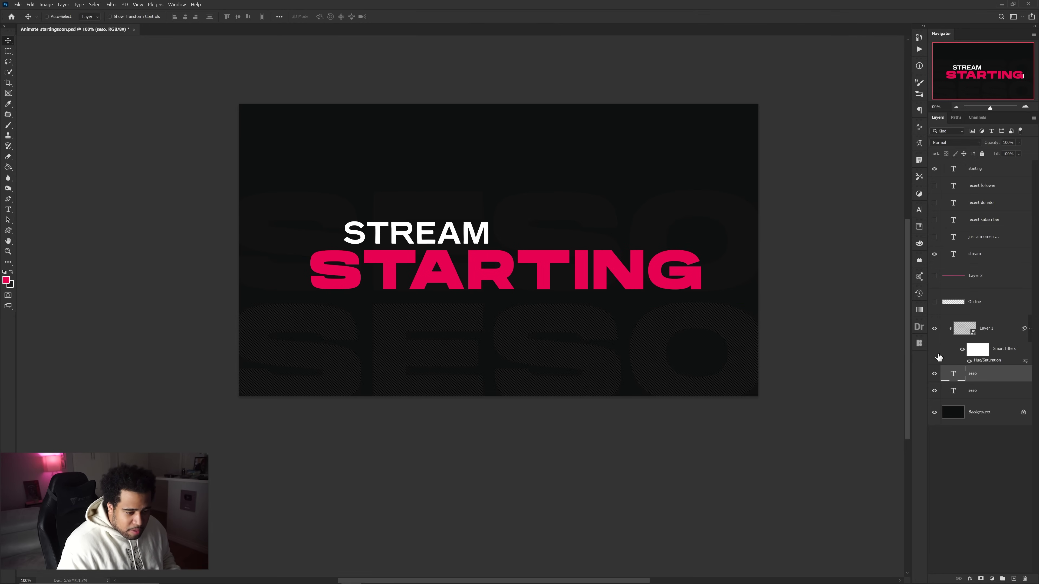
click(934, 302)
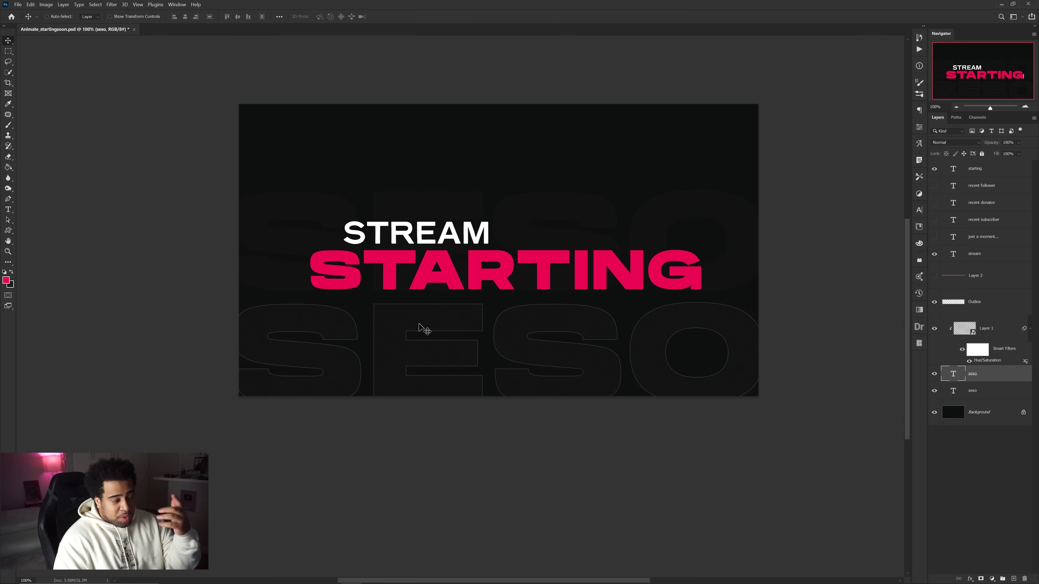
click(991, 306)
double_click(991, 307)
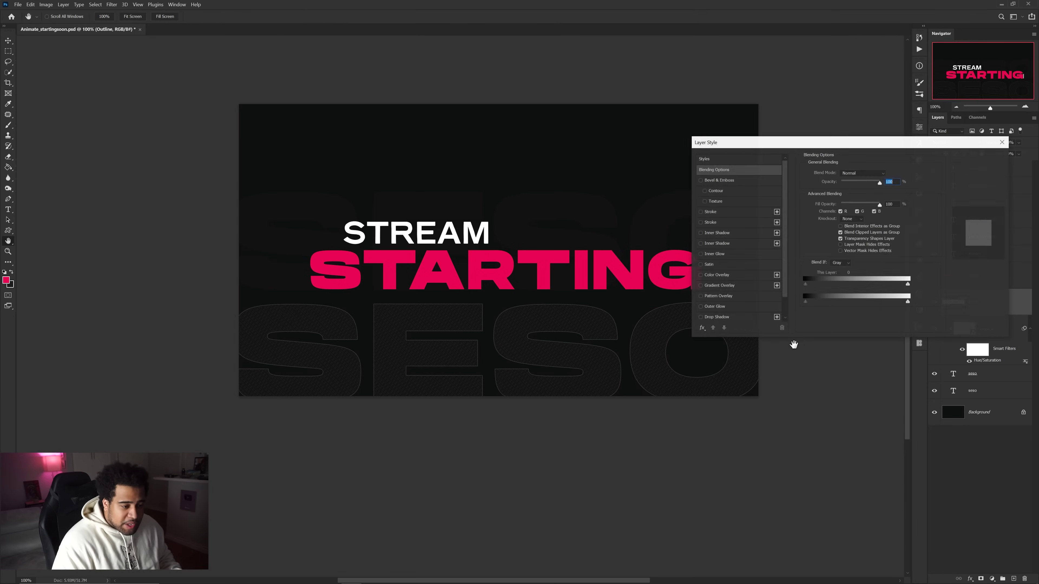
click(716, 275)
click(887, 174)
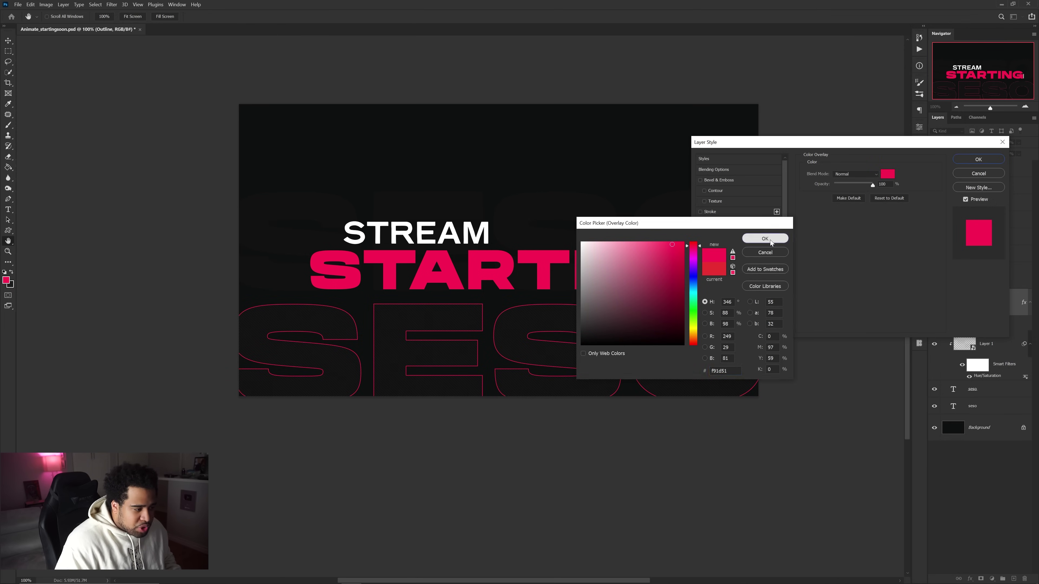
click(774, 237)
click(977, 160)
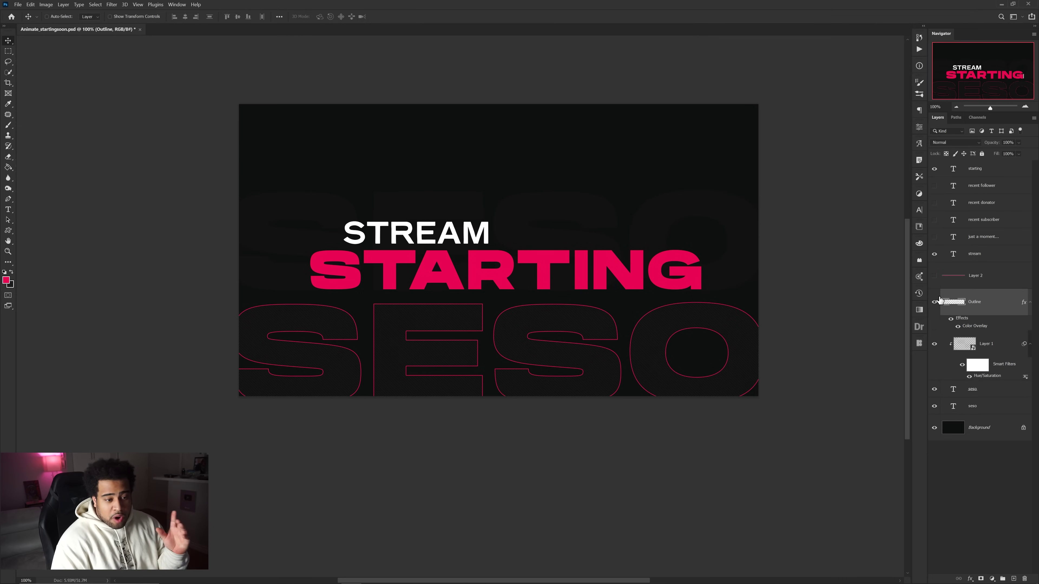
Bake the colour overlay into the Outline layer by converting it to a smart object and rasterizing it, and hide the layer
right_click(989, 303)
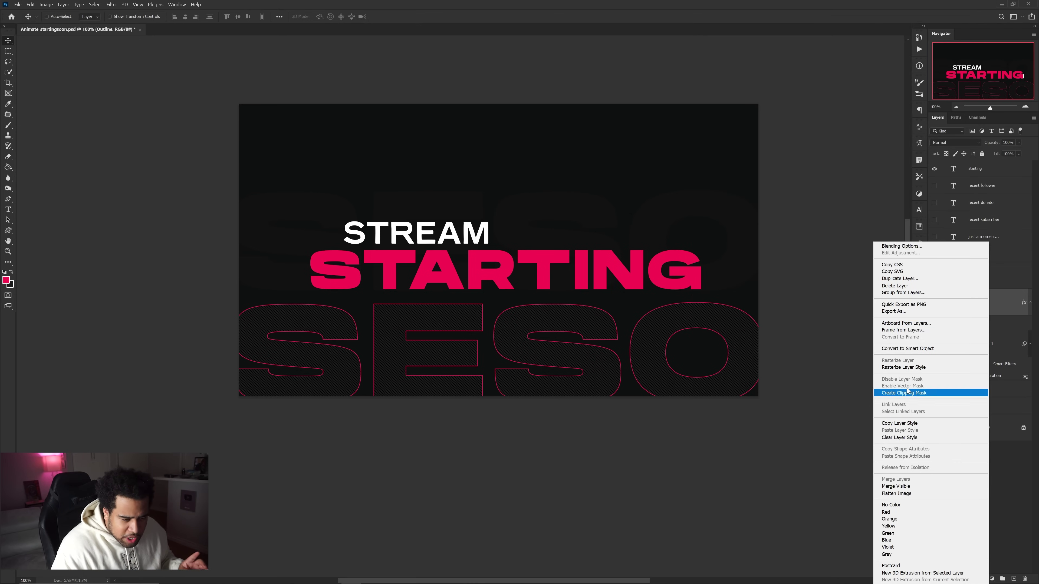
click(907, 348)
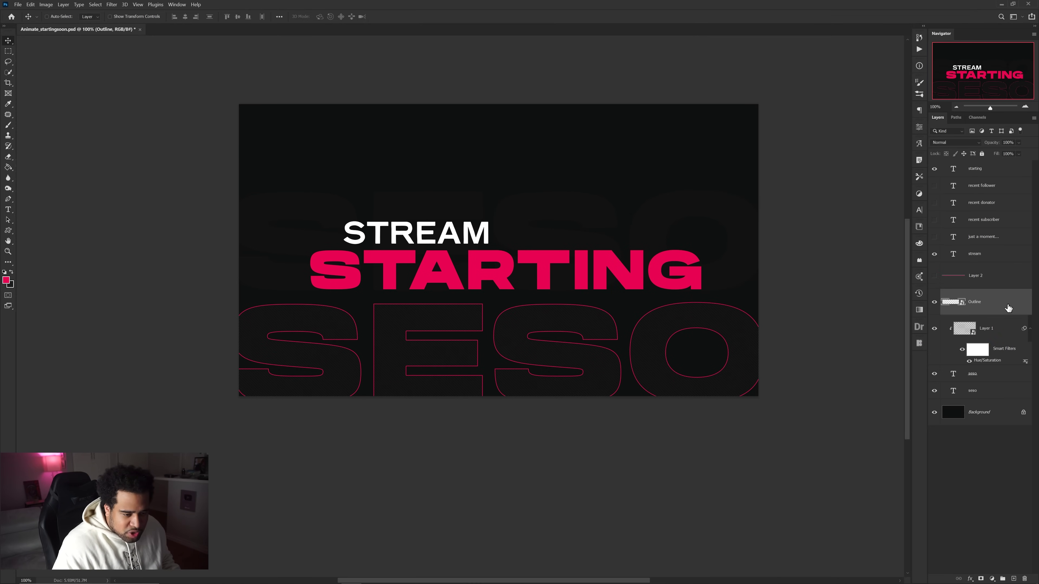
right_click(1004, 303)
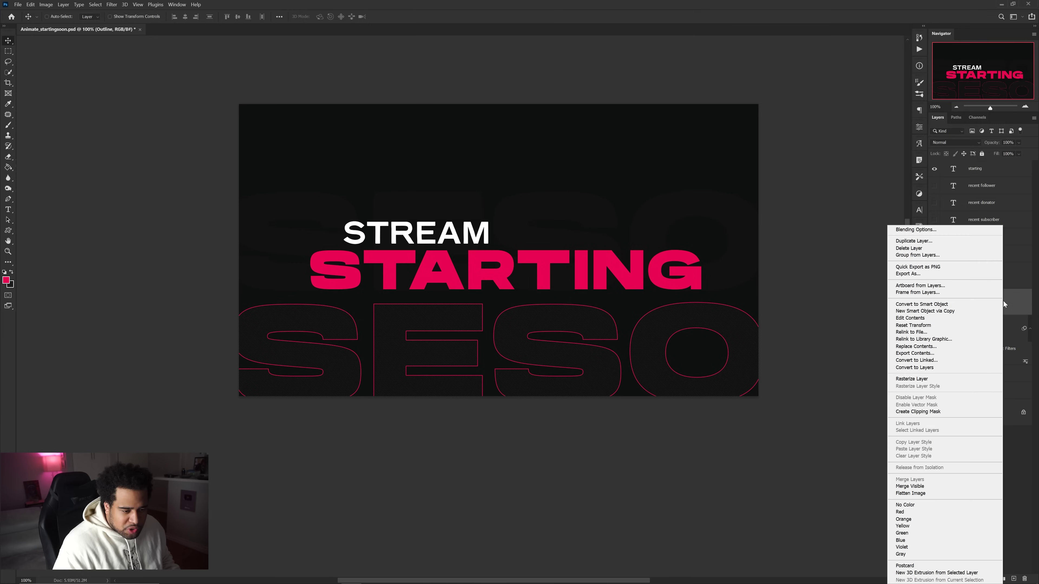
click(912, 379)
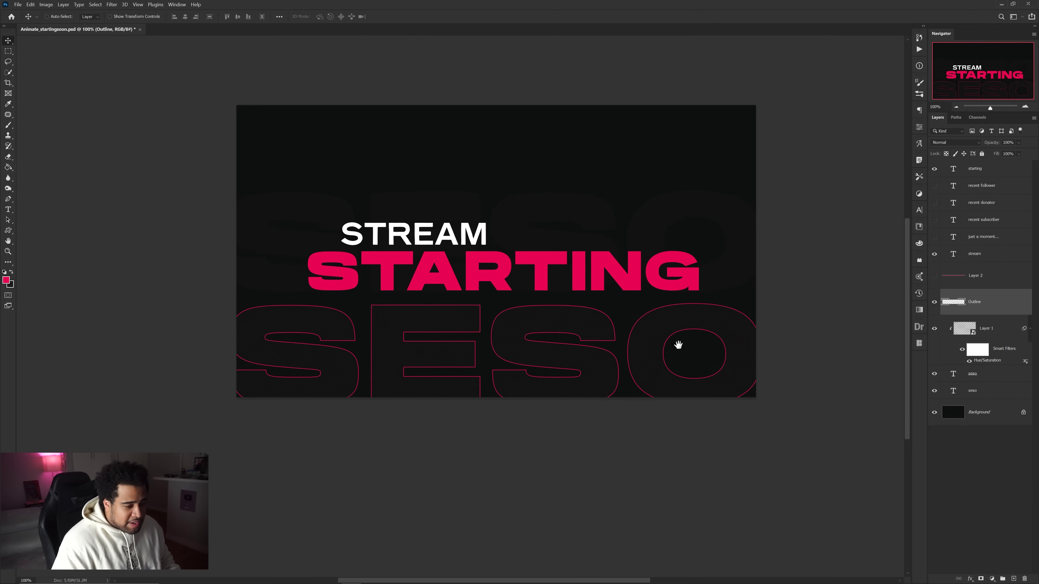
click(934, 302)
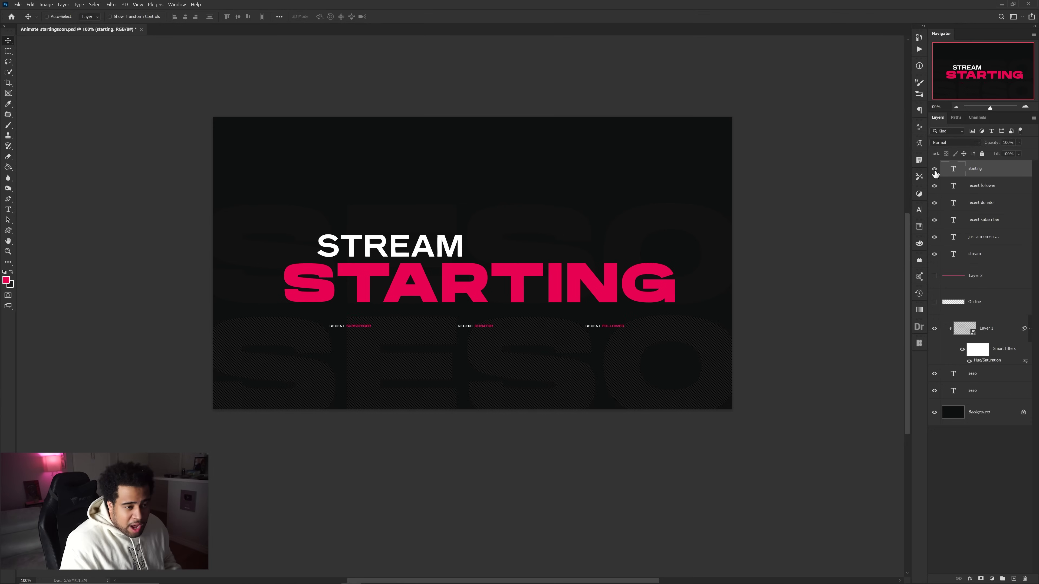
Hide the starting text layer briefly and show it again
click(935, 168)
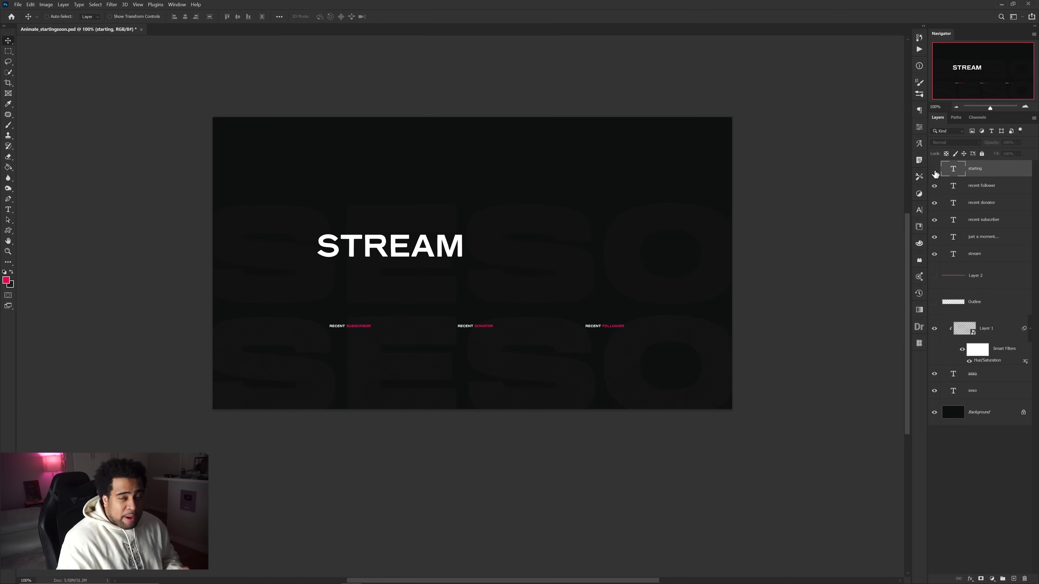
click(935, 169)
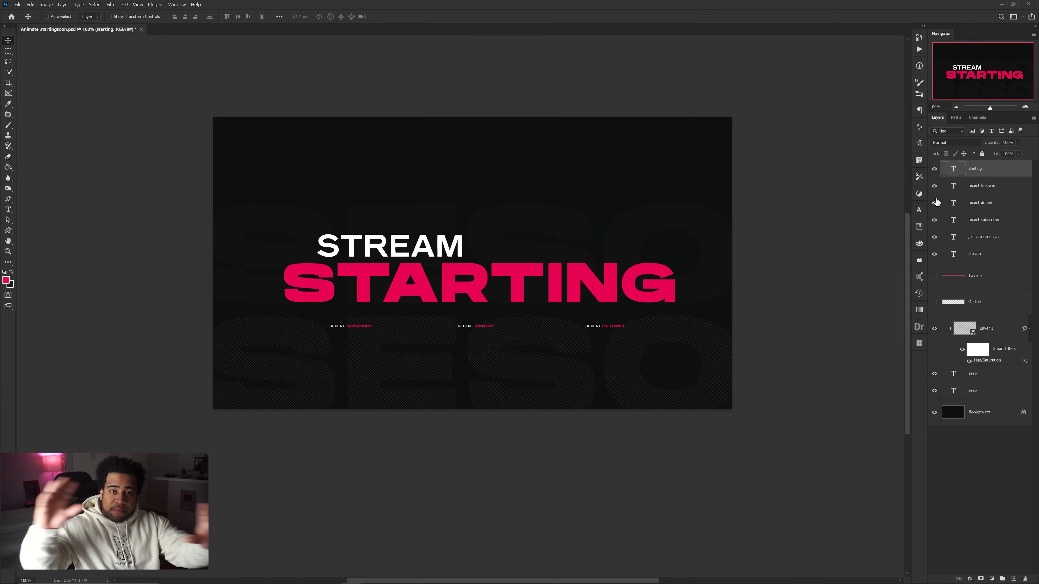